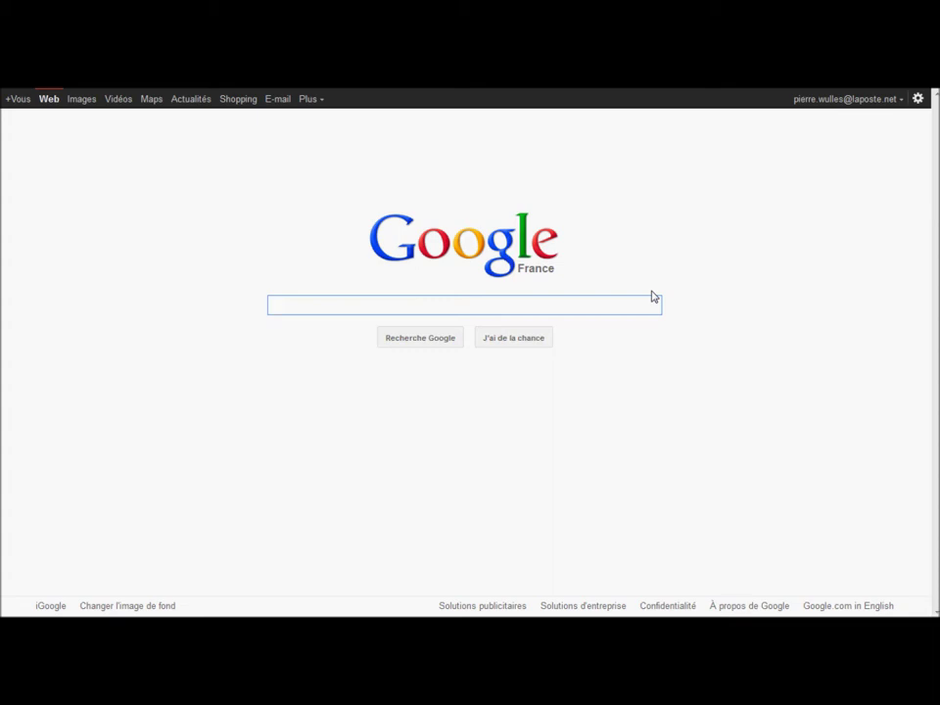
# - Search Google for 'universal soundbank' and open the Universal Soundbank site from the results
pyautogui.write('universal s')
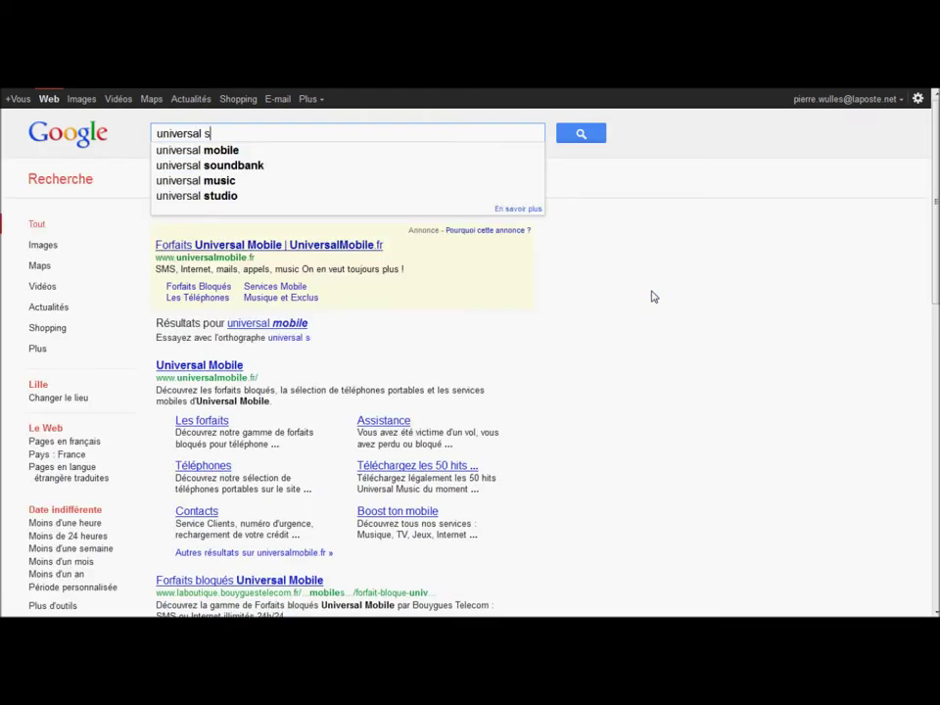
pyautogui.write('ound')
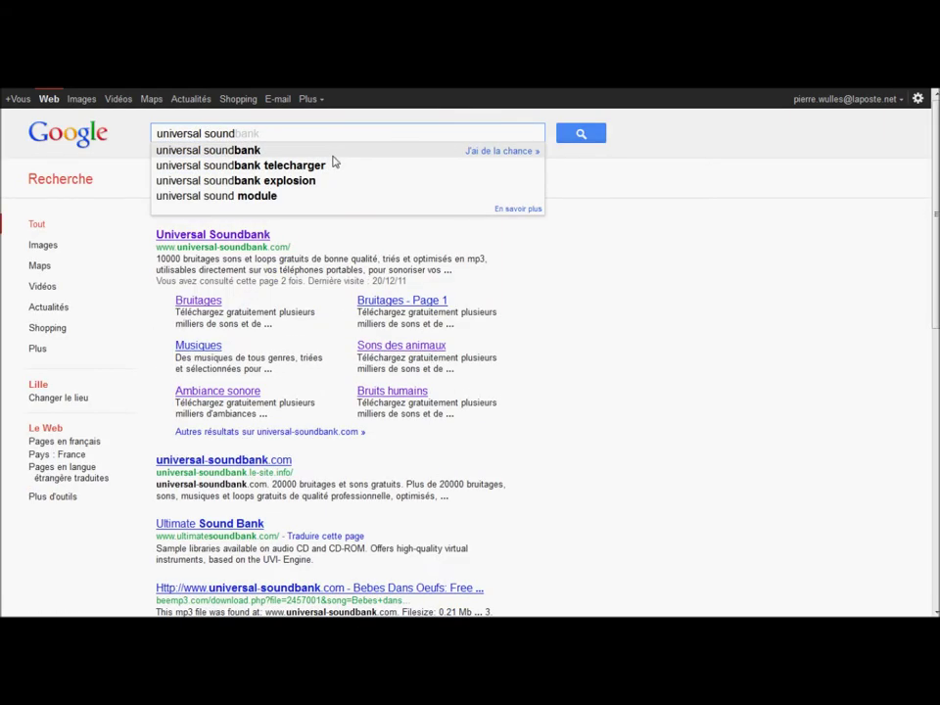
pyautogui.click(331, 157)
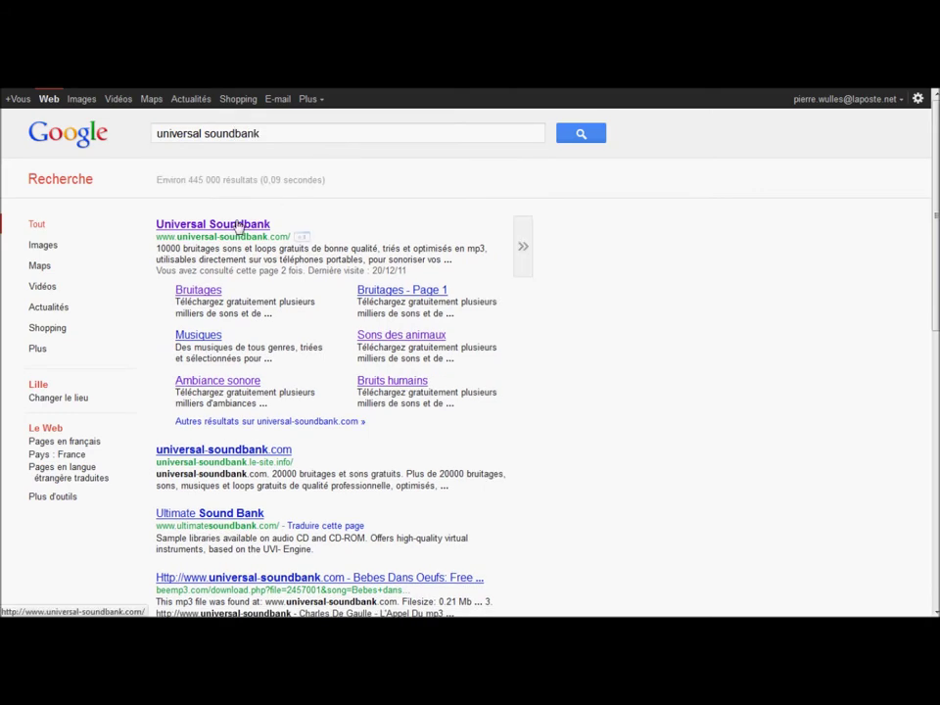
pyautogui.click(238, 226)
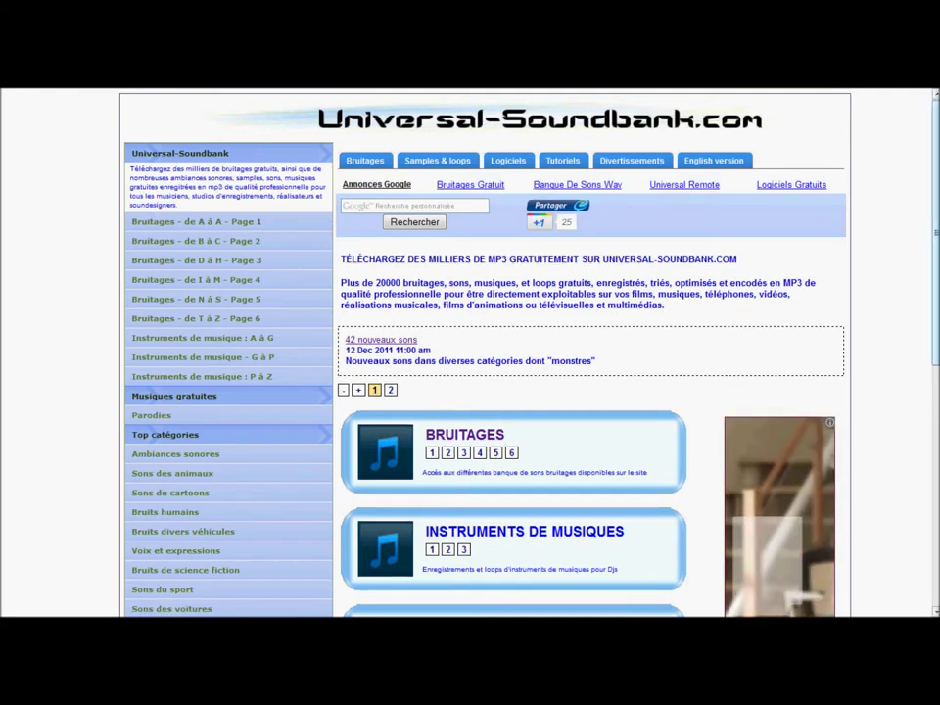
# - Go to the Sons des animaux > Animaux carnivores sound page
pyautogui.scroll(-2, 484, 352)
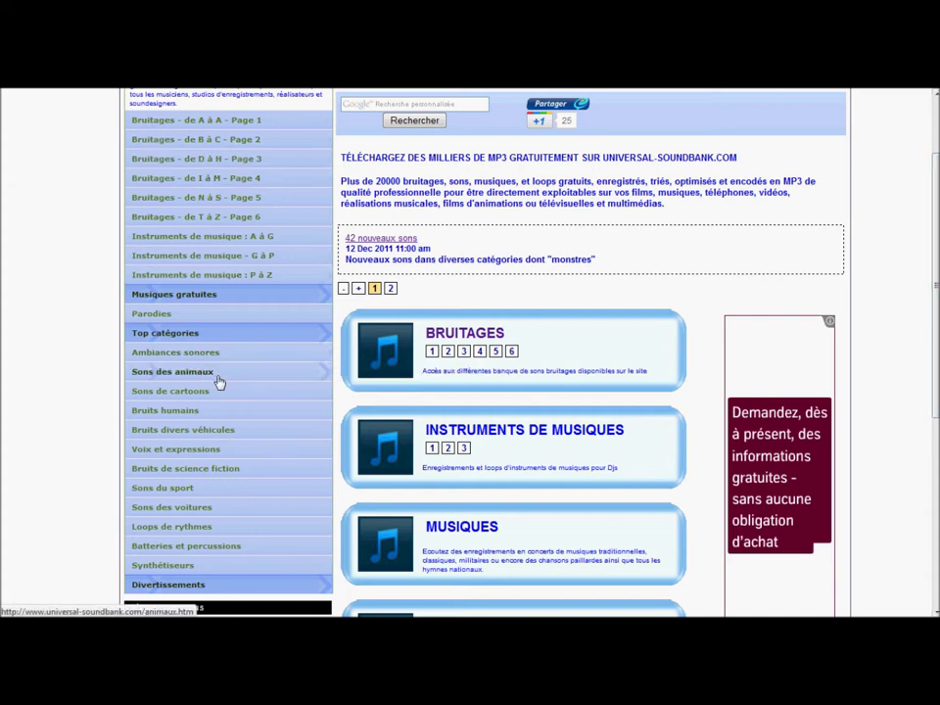
pyautogui.click(217, 378)
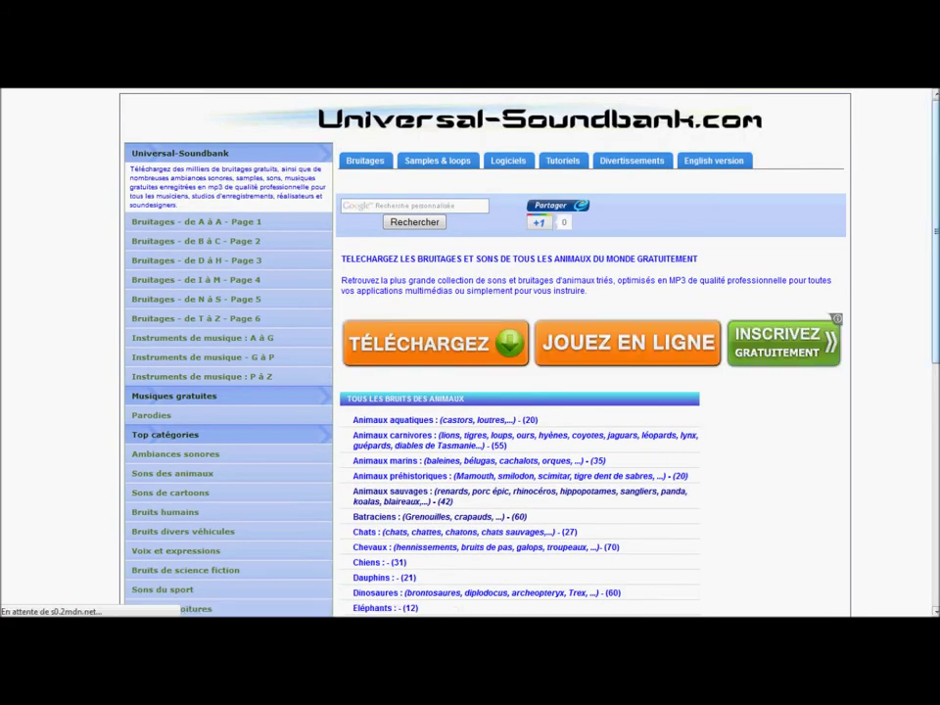
pyautogui.scroll(-3, 705, 324)
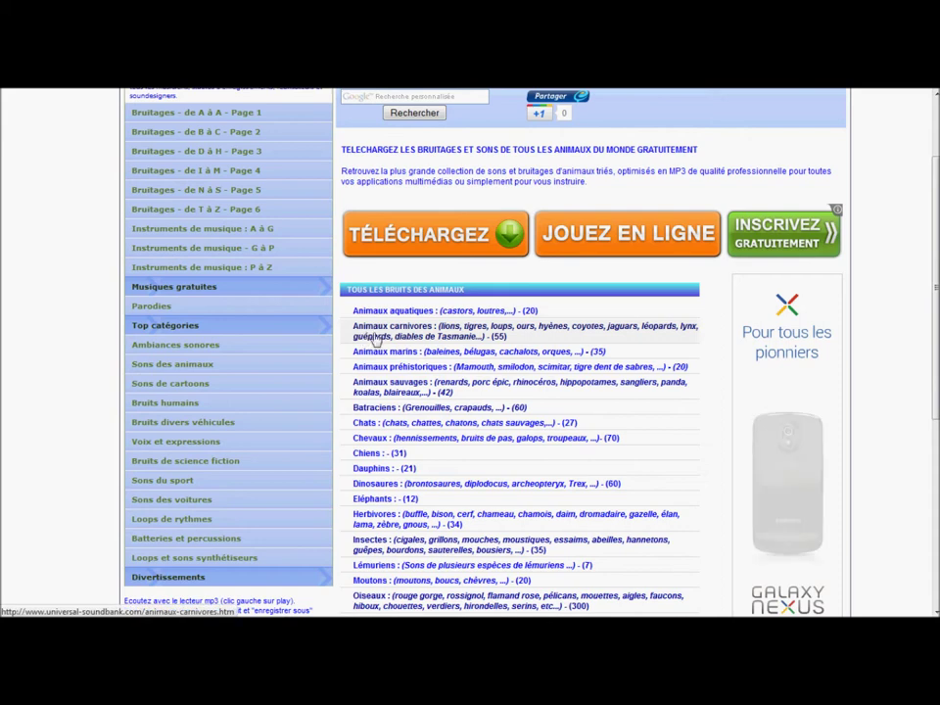
pyautogui.click(378, 339)
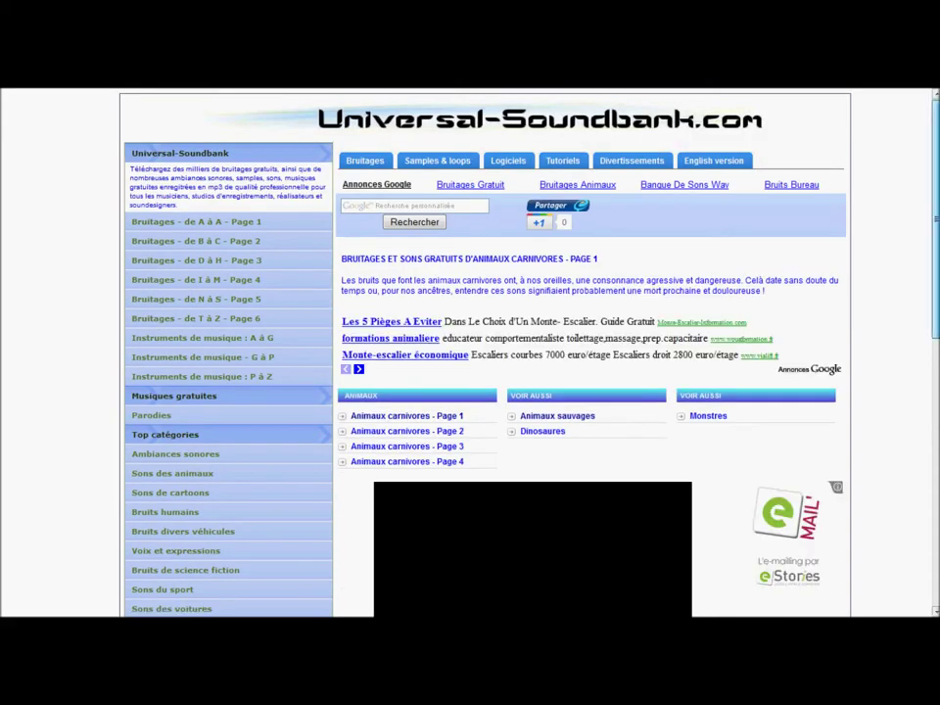
# - Play the Chacal d'Inde jackal sound in the player, then pause it
pyautogui.scroll(-5, 528, 353)
pyautogui.scroll(-2, 529, 353)
pyautogui.scroll(-2, 529, 352)
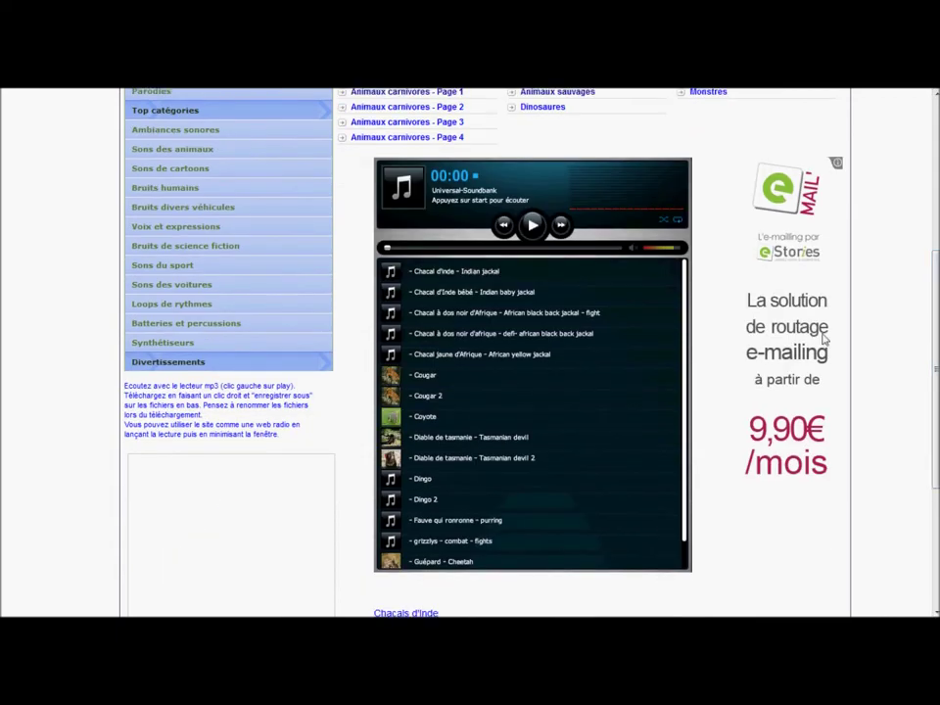
pyautogui.click(531, 233)
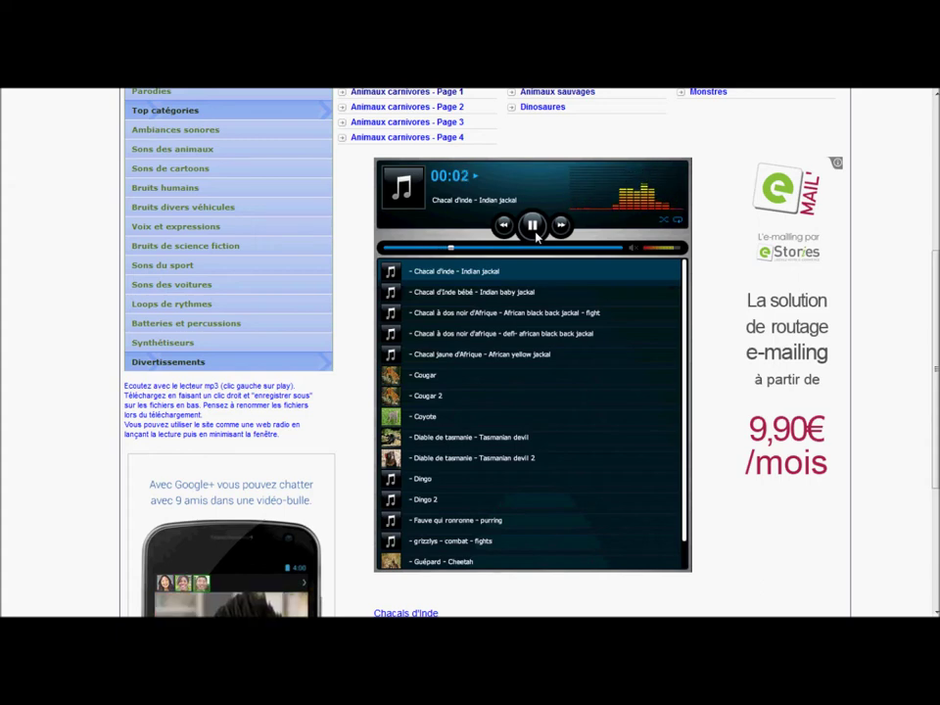
pyautogui.click(533, 226)
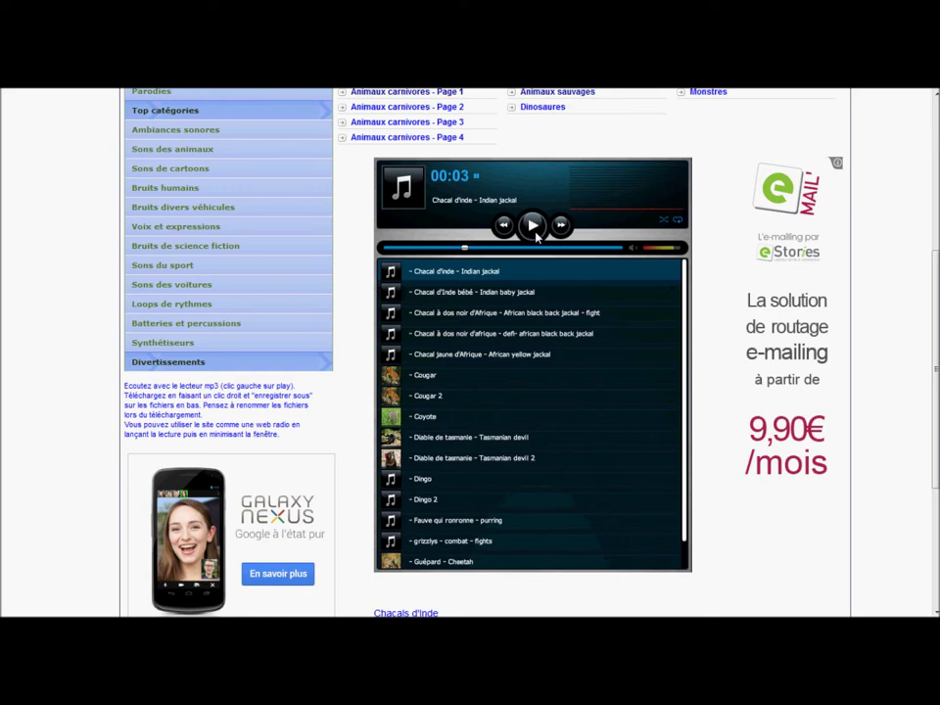
pyautogui.scroll(-5, 529, 353)
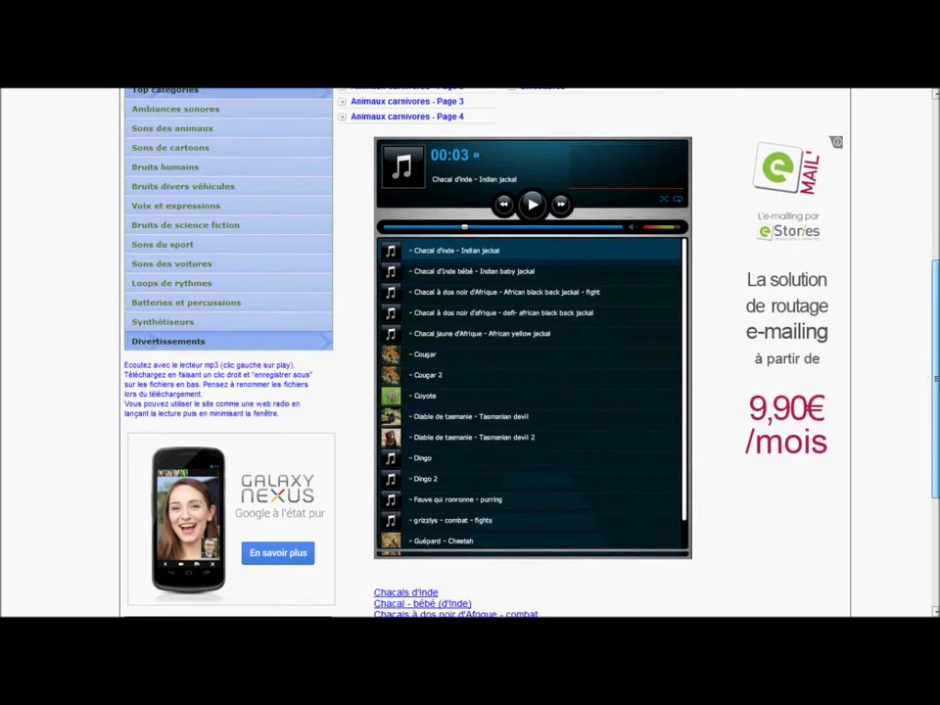
pyautogui.scroll(4, 936, 399)
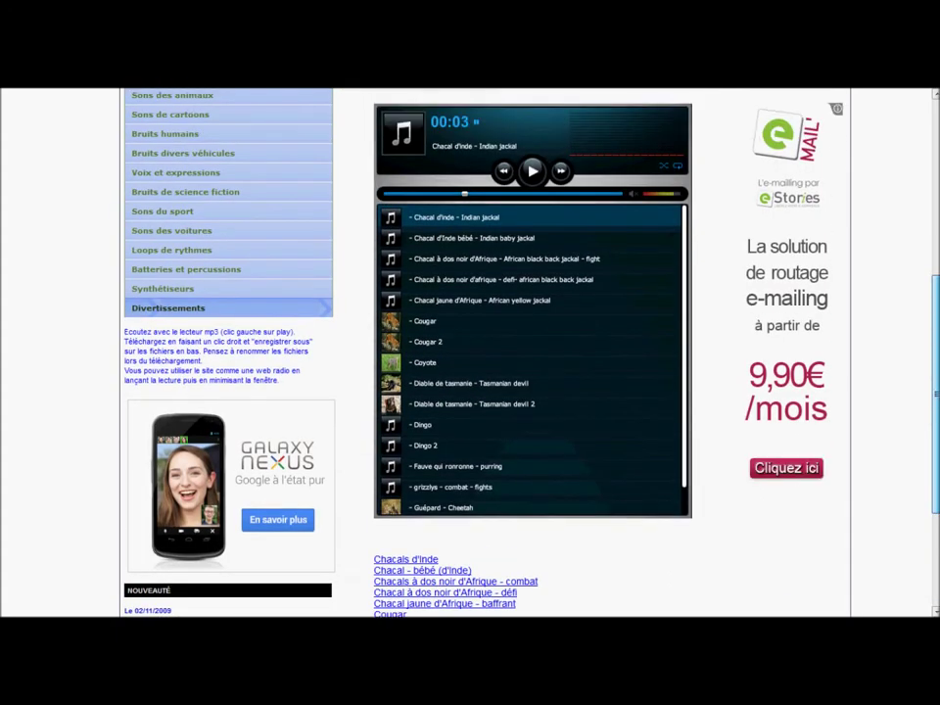
pyautogui.scroll(-4, 935, 400)
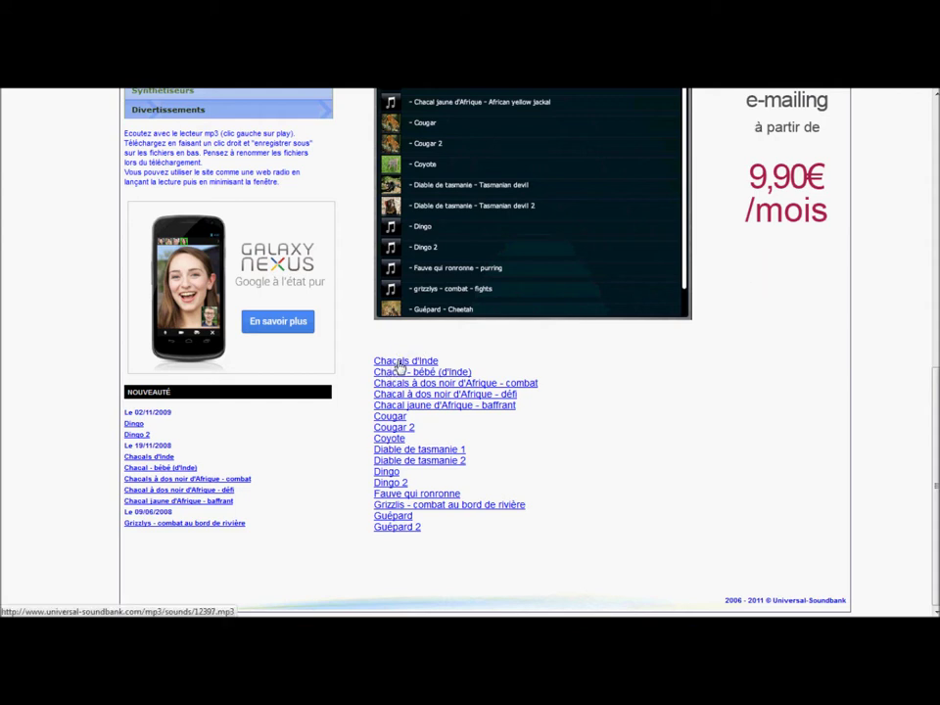
# - Save the Chacals d'Inde mp3 link as 'Son chacal' and close the downloads list
pyautogui.rightClick(399, 365)
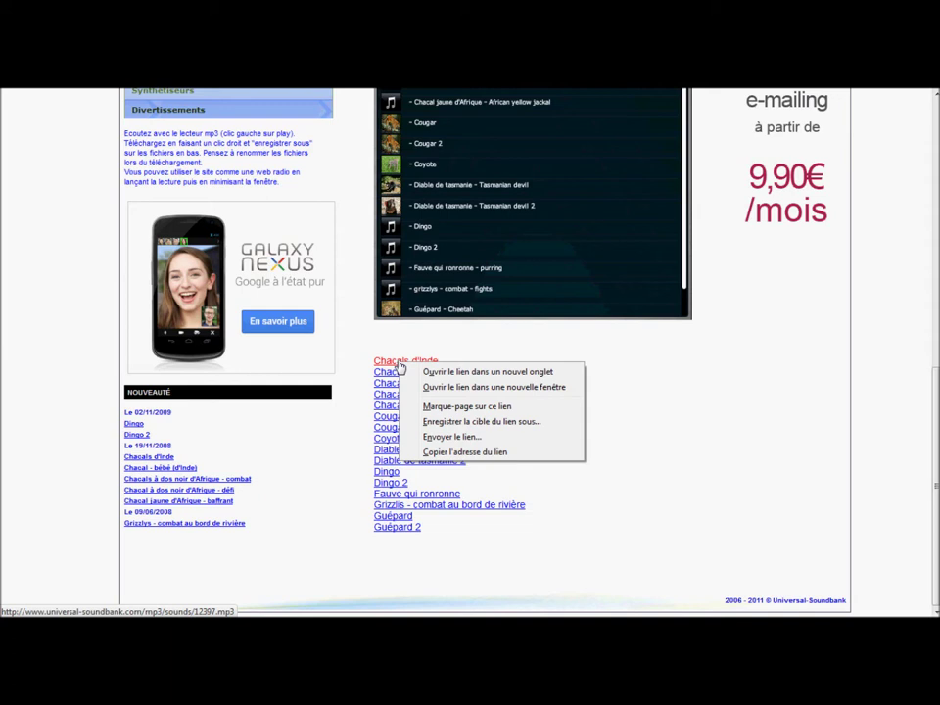
pyautogui.click(473, 424)
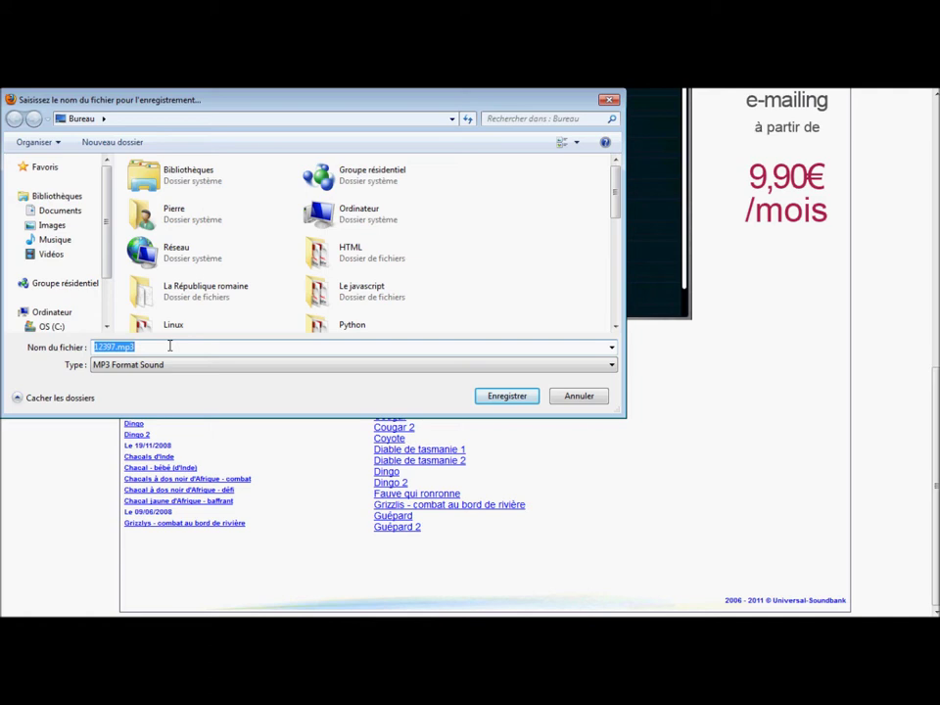
pyautogui.write('Son ')
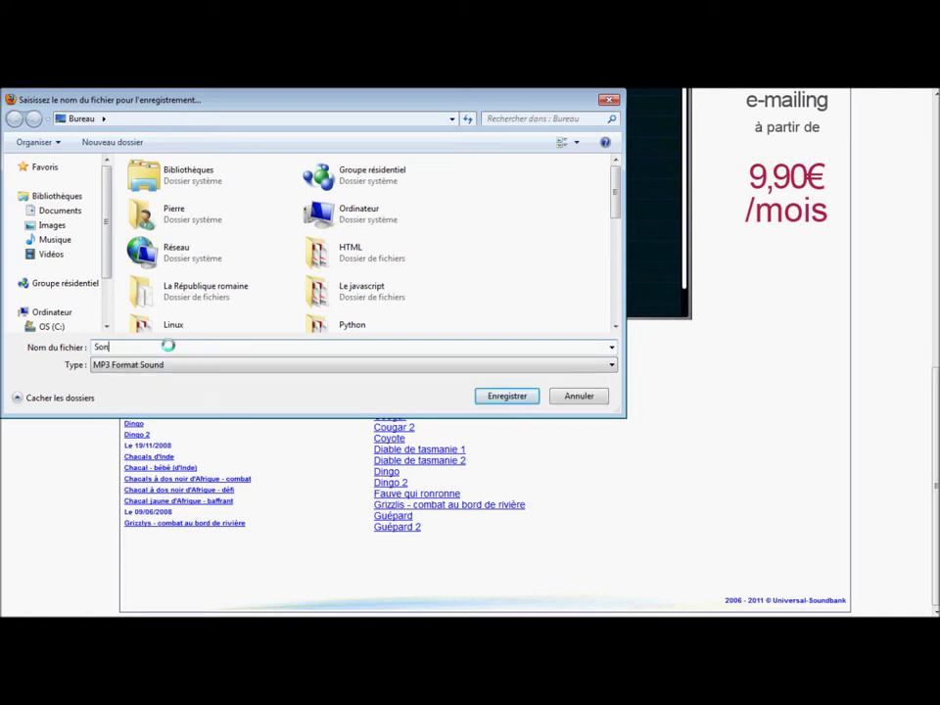
pyautogui.write('chacal')
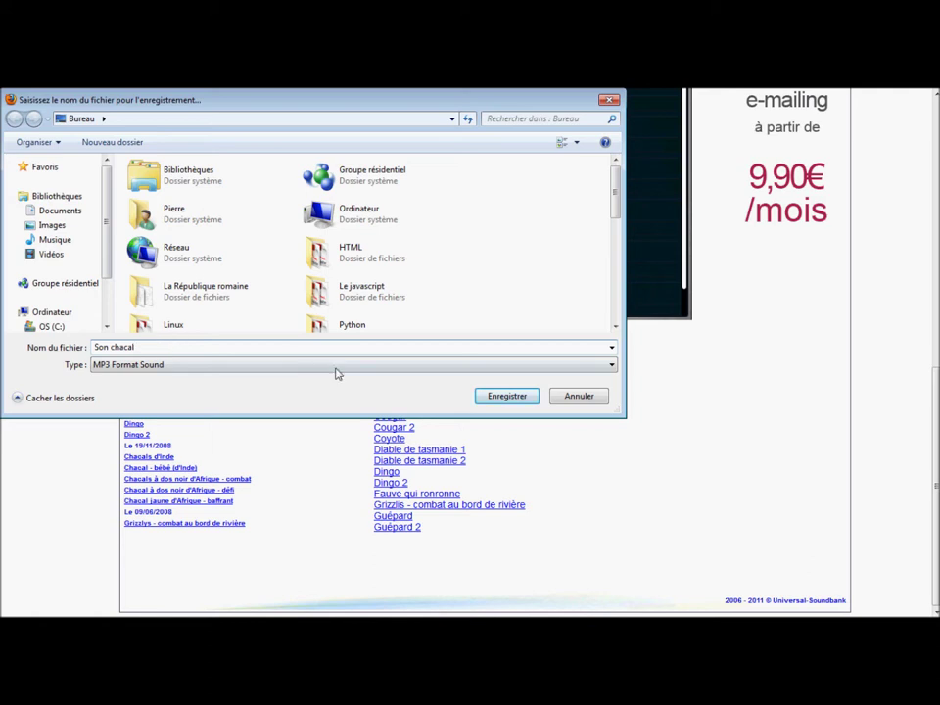
pyautogui.click(511, 399)
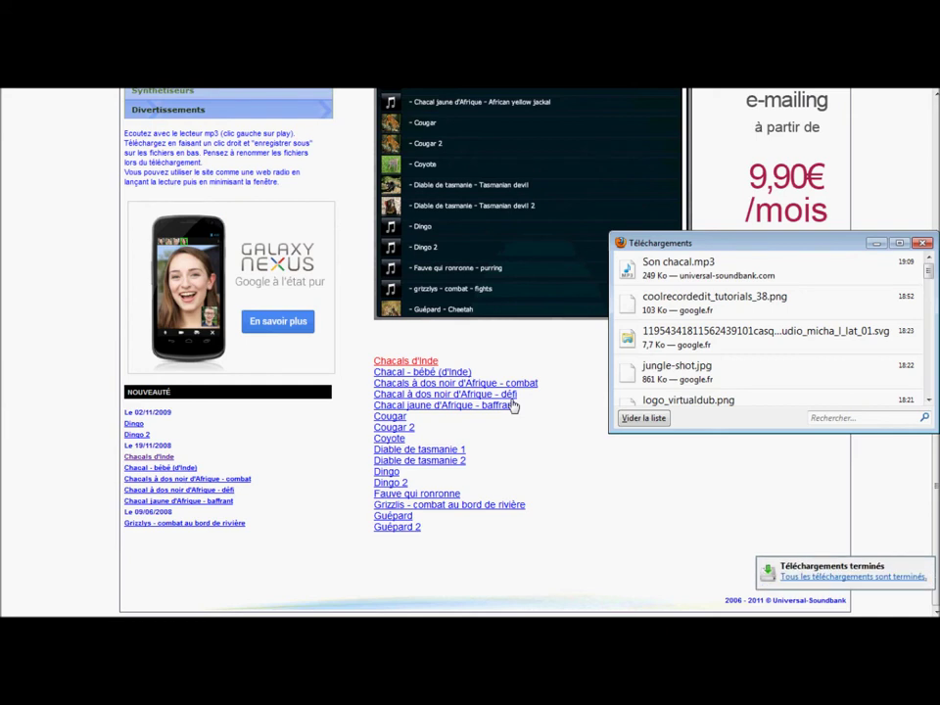
pyautogui.click(923, 245)
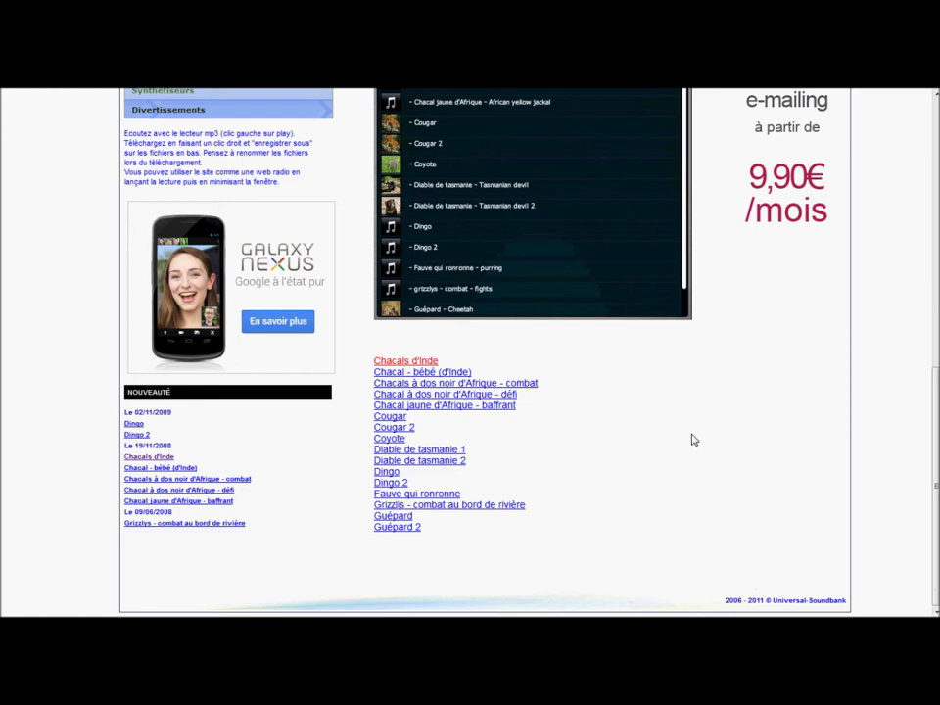
# - Scroll the carnivorous animals page back up to the sound player
pyautogui.scroll(10, 484, 352)
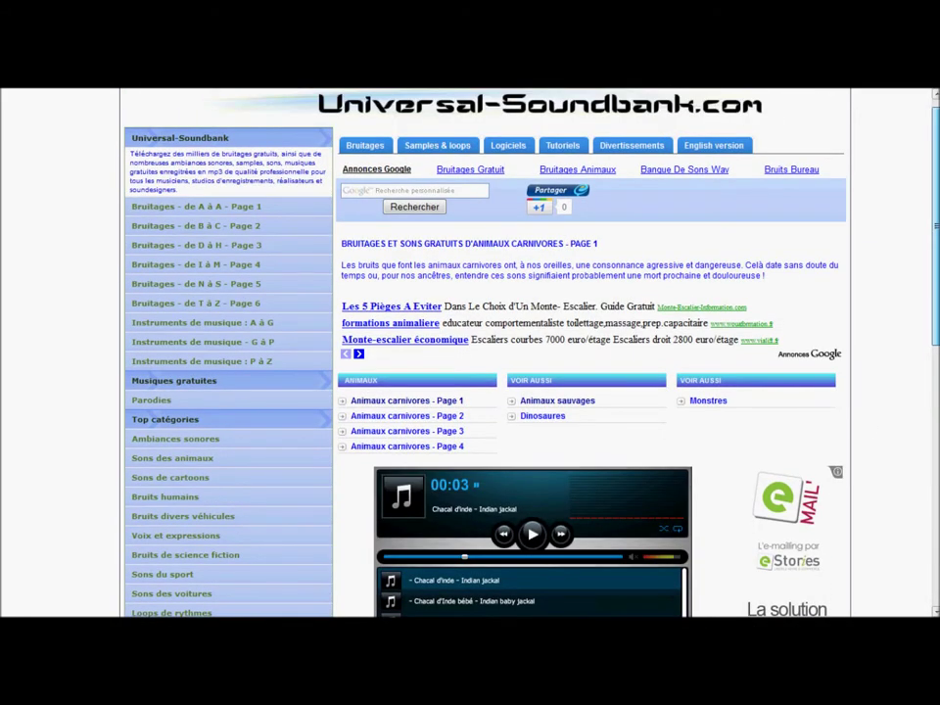
pyautogui.scroll(1, 925, 191)
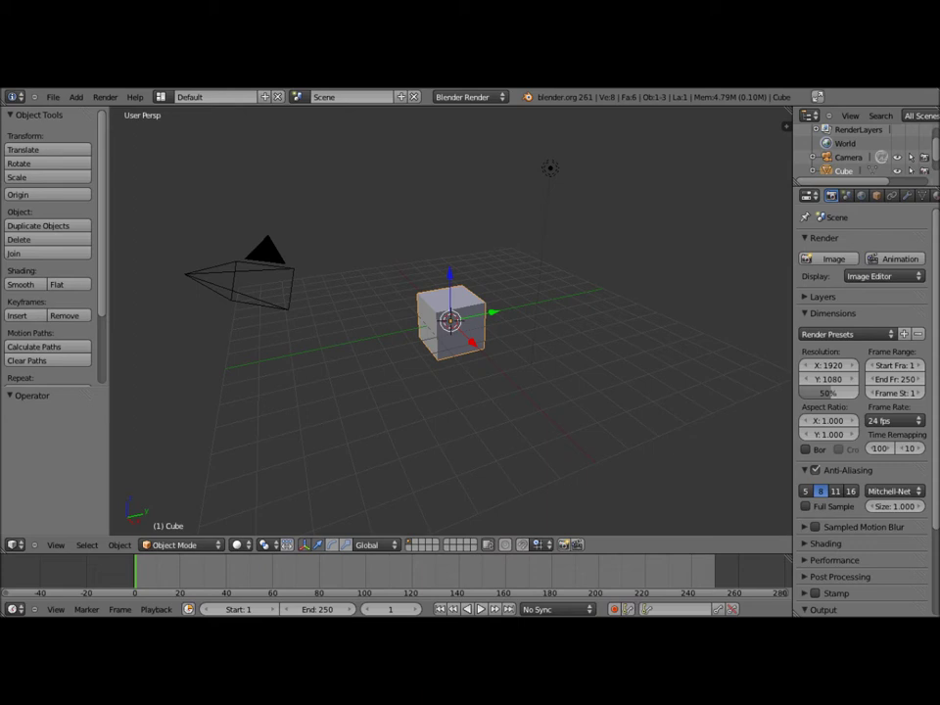
# - Delete the default cube and camera from the scene
pyautogui.press('x')
pyautogui.click(543, 324)
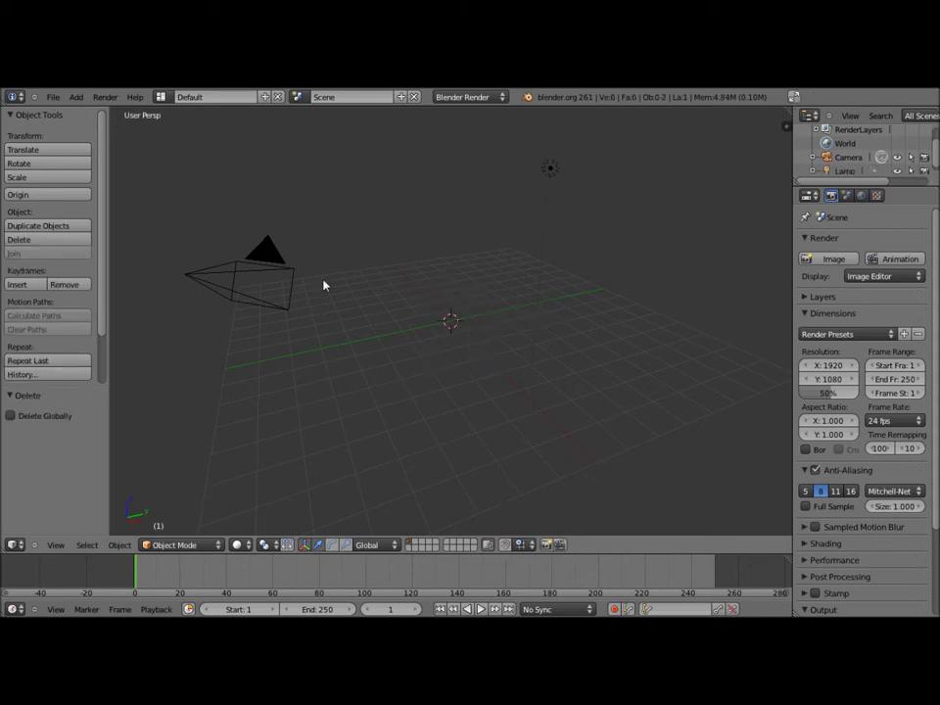
pyautogui.rightClick(259, 281)
pyautogui.press('x')
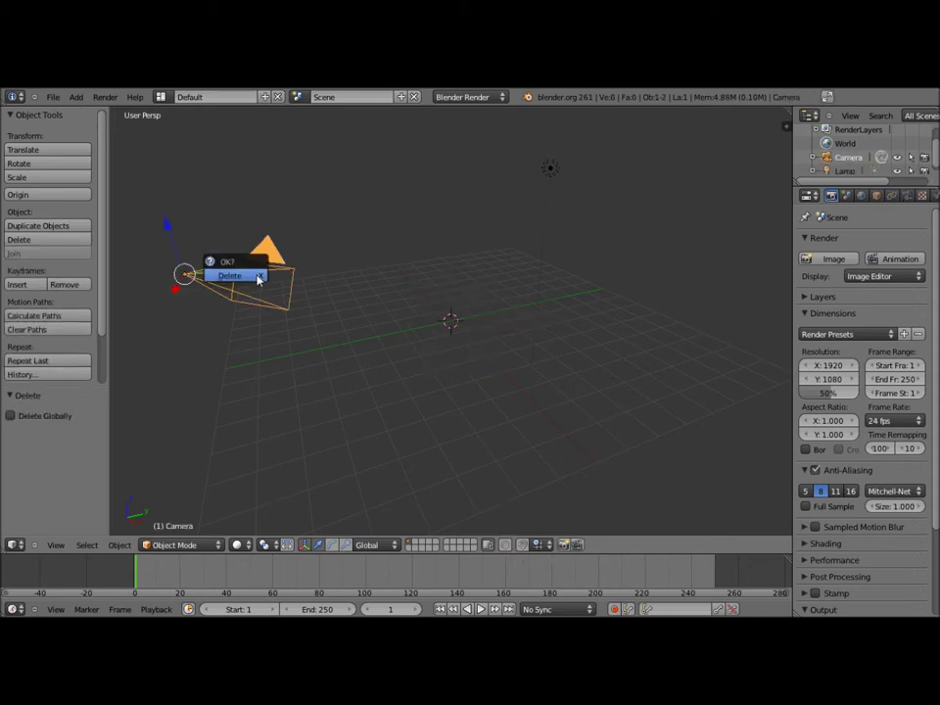
pyautogui.click(257, 281)
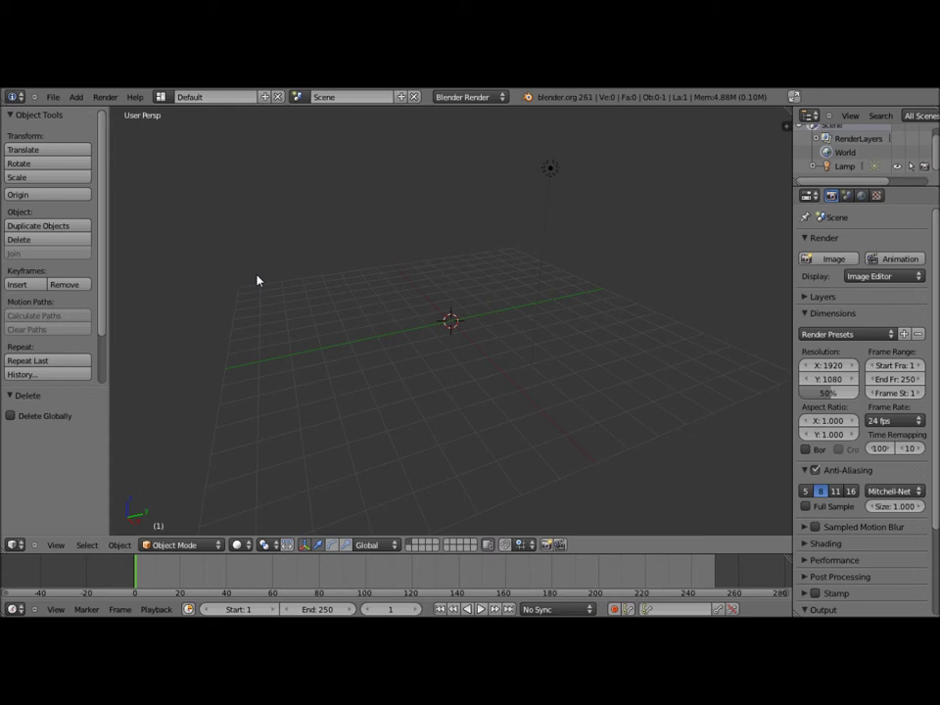
# - Add a new camera, switch to top view, and add a speaker at the origin
pyautogui.click(77, 97)
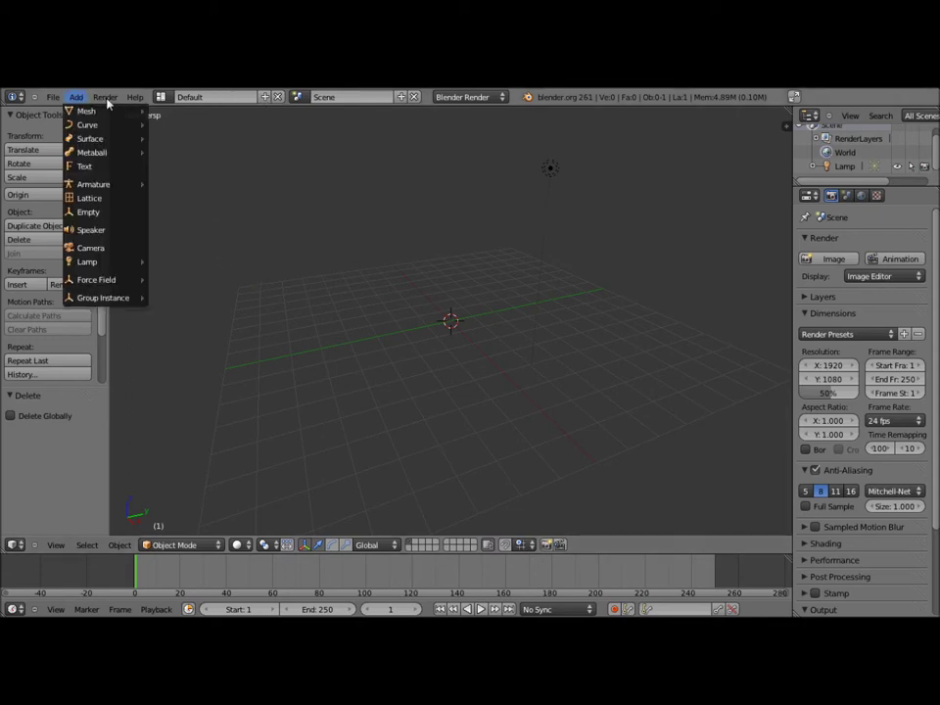
pyautogui.moveTo(98, 262)
pyautogui.click(128, 248)
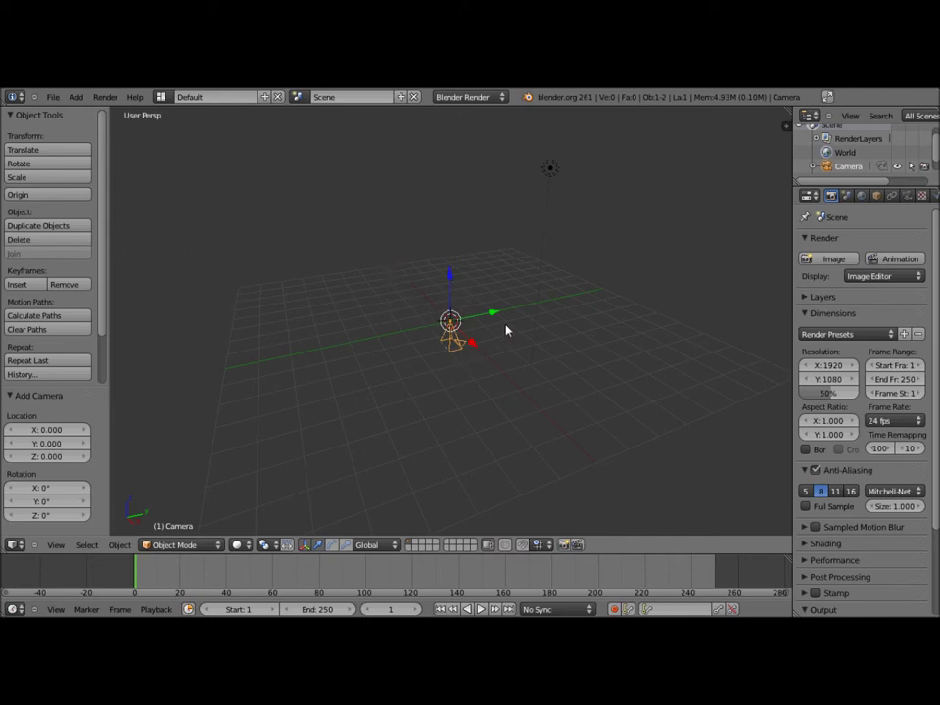
pyautogui.press('KP_7')
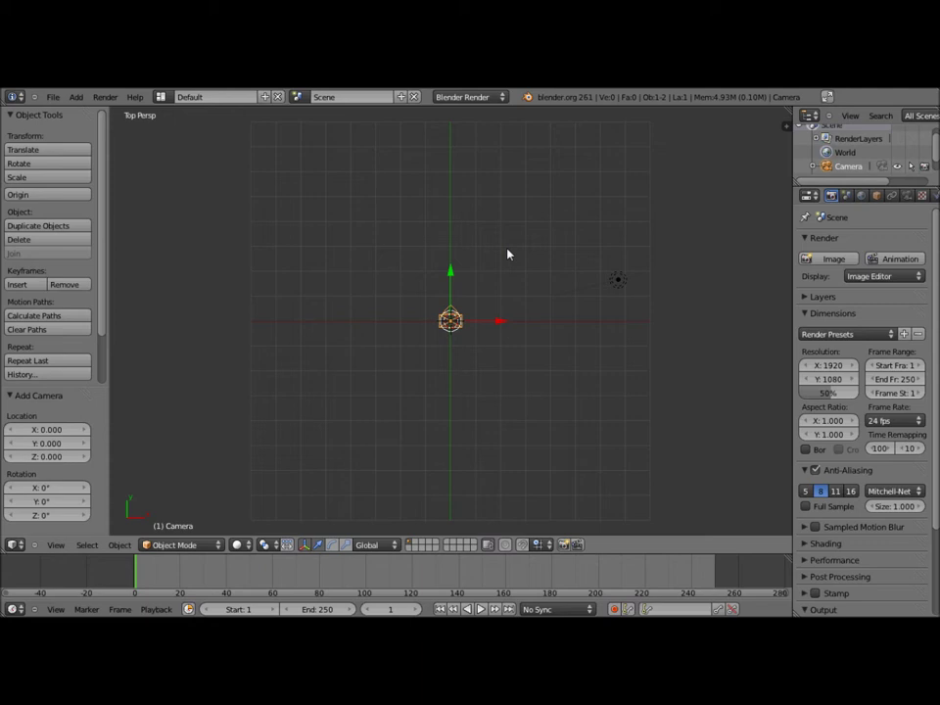
pyautogui.press('KP_5')
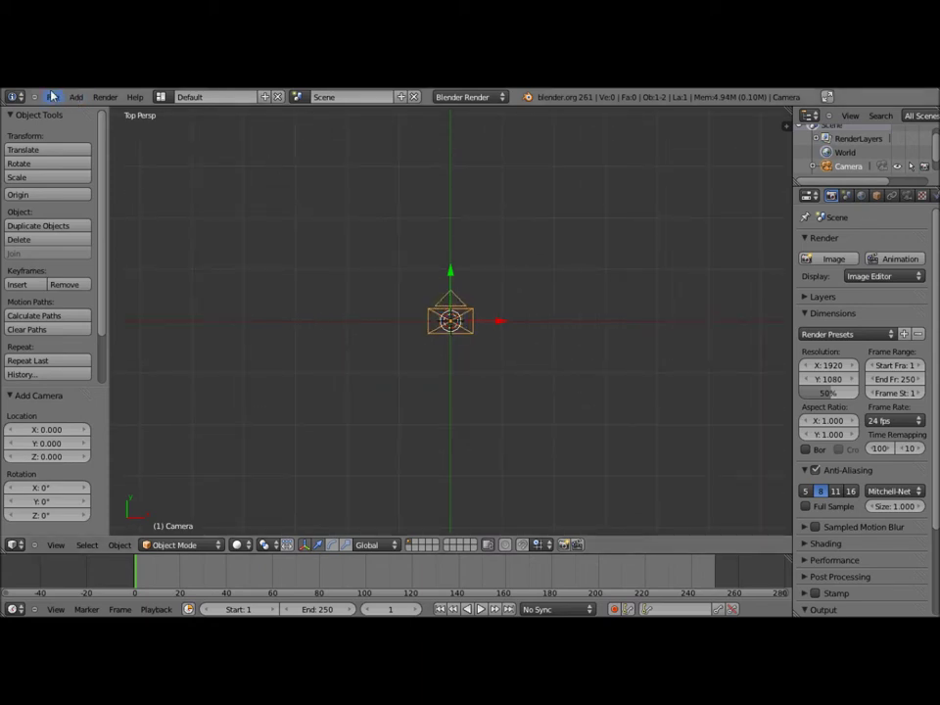
pyautogui.click(53, 97)
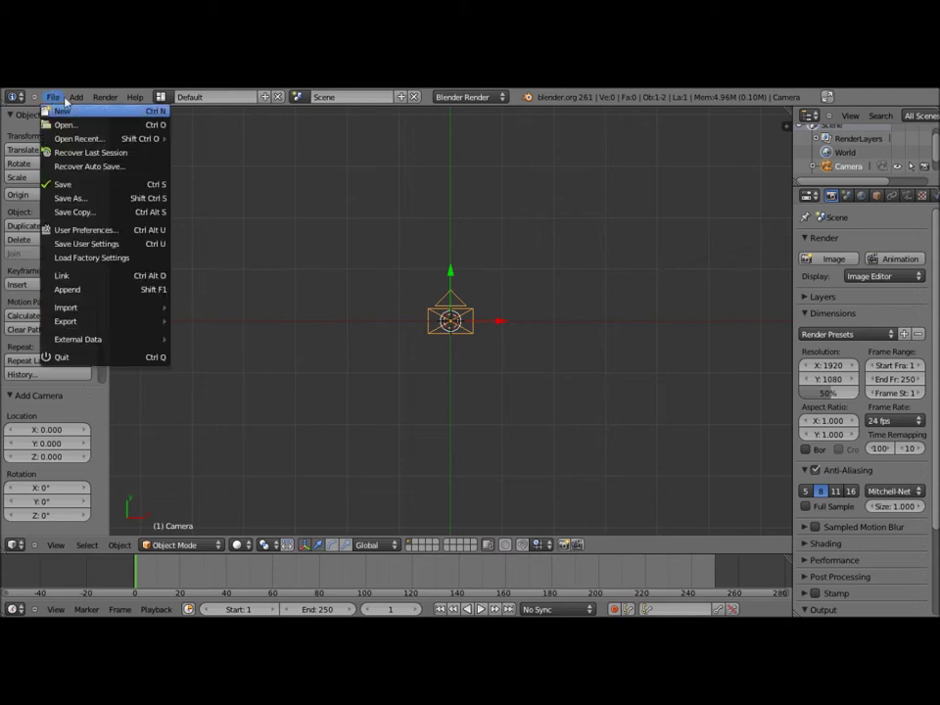
pyautogui.moveTo(76, 97)
pyautogui.click(86, 229)
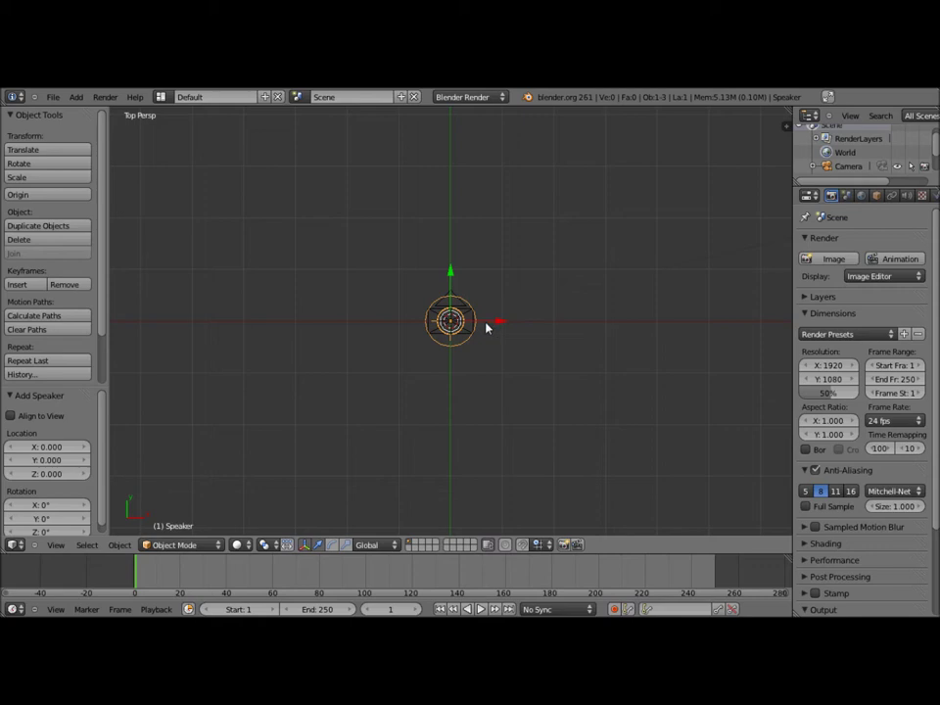
# - Orbit and zoom around the new speaker to inspect it from several angles
pyautogui.moveTo(328, 329)
pyautogui.mouseDown(button='middle')
pyautogui.moveTo(426, 355)
pyautogui.moveTo(483, 410)
pyautogui.moveTo(638, 361)
pyautogui.moveTo(438, 122)
pyautogui.mouseUp(button='middle')
pyautogui.scroll(3, 438, 353)
pyautogui.scroll(2, 434, 346)
pyautogui.scroll(2, 436, 362)
pyautogui.scroll(1, 490, 411)
pyautogui.moveTo(543, 446)
pyautogui.mouseDown(button='middle')
pyautogui.moveTo(523, 378)
pyautogui.moveTo(380, 336)
pyautogui.moveTo(388, 397)
pyautogui.moveTo(453, 401)
pyautogui.moveTo(504, 365)
pyautogui.moveTo(485, 311)
pyautogui.moveTo(422, 323)
pyautogui.moveTo(389, 386)
pyautogui.mouseUp(button='middle')
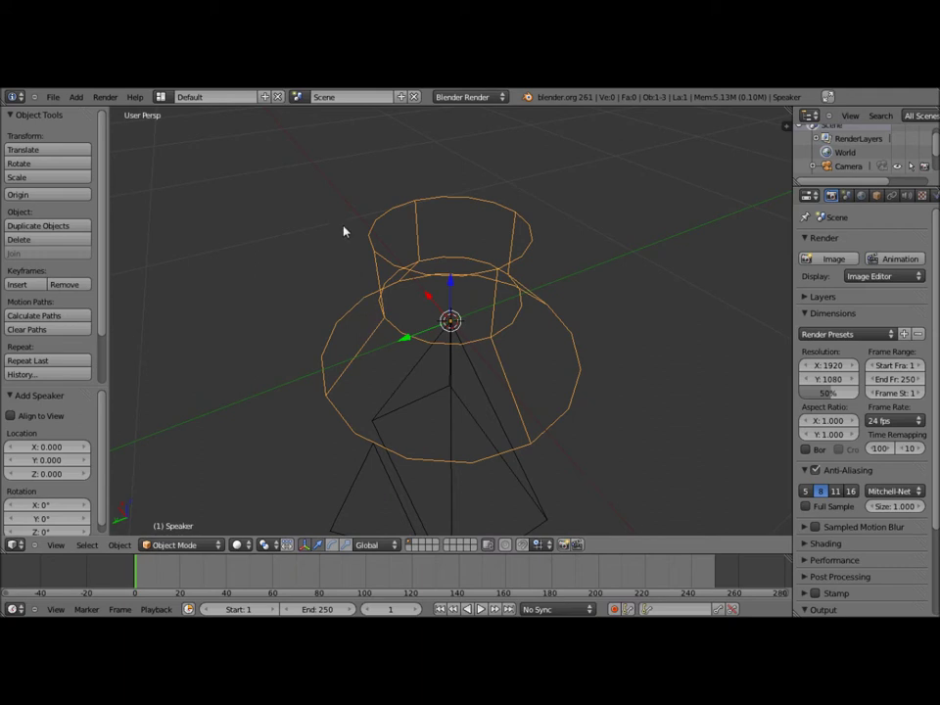
pyautogui.moveTo(366, 237)
pyautogui.mouseDown(button='middle')
pyautogui.moveTo(378, 265)
pyautogui.moveTo(437, 303)
pyautogui.moveTo(512, 261)
pyautogui.moveTo(445, 148)
pyautogui.moveTo(361, 92)
pyautogui.mouseUp(button='middle')
pyautogui.moveTo(378, 268)
pyautogui.mouseDown(button='middle')
pyautogui.moveTo(422, 280)
pyautogui.moveTo(468, 245)
pyautogui.moveTo(405, 290)
pyautogui.mouseUp(button='middle')
pyautogui.moveTo(388, 352)
pyautogui.mouseDown(button='middle')
pyautogui.moveTo(514, 246)
pyautogui.moveTo(439, 186)
pyautogui.moveTo(338, 218)
pyautogui.moveTo(352, 352)
pyautogui.moveTo(439, 409)
pyautogui.mouseUp(button='middle')
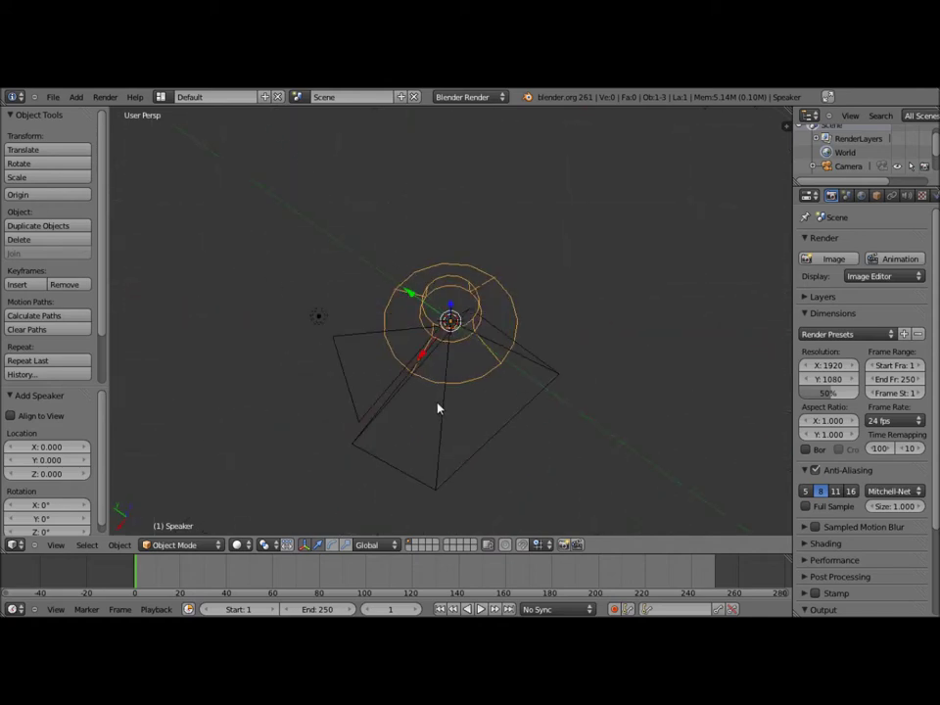
pyautogui.scroll(-3, 394, 263)
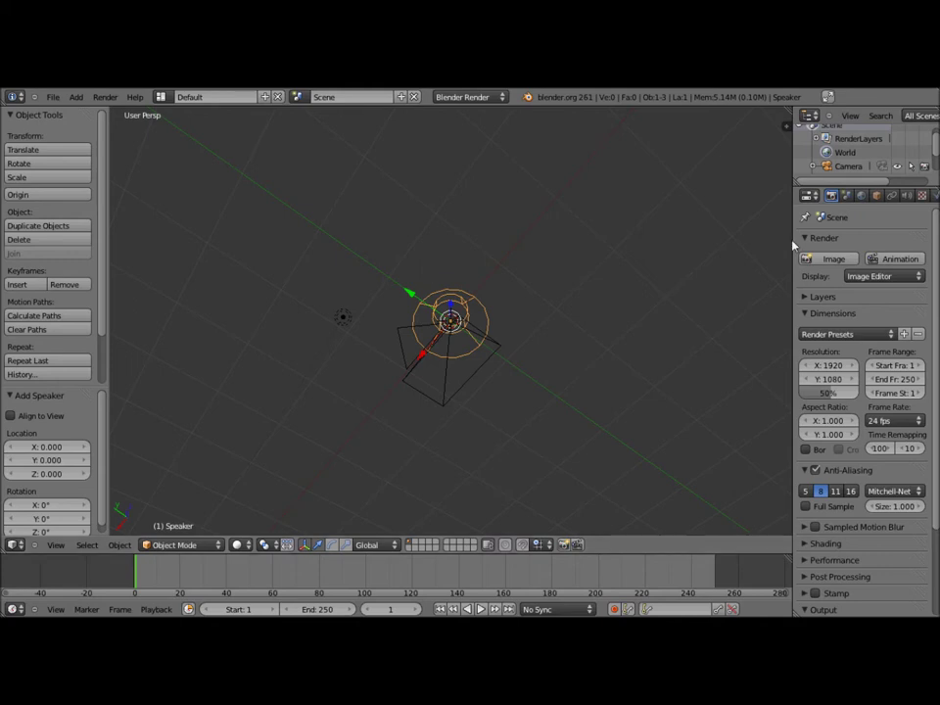
# - Widen the Properties editor and orbit to a near-horizontal view of the scene
pyautogui.moveTo(793, 247); pyautogui.dragTo(677, 256)
pyautogui.moveTo(490, 333)
pyautogui.mouseDown(button='middle')
pyautogui.moveTo(495, 362)
pyautogui.moveTo(430, 406)
pyautogui.moveTo(492, 484)
pyautogui.mouseUp(button='middle')
pyautogui.moveTo(357, 385)
pyautogui.mouseDown(button='middle')
pyautogui.moveTo(466, 367)
pyautogui.moveTo(481, 342)
pyautogui.moveTo(529, 305)
pyautogui.mouseUp(button='middle')
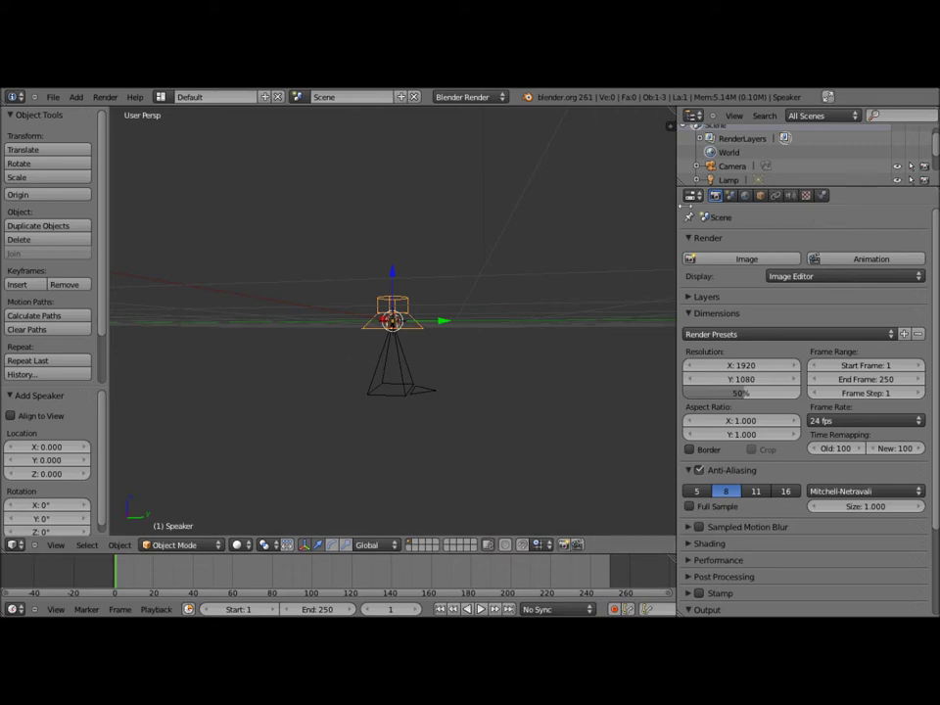
# - Rename the speaker's data block from 'Speaker' to 'Ambiance' in Object Data properties
pyautogui.click(790, 196)
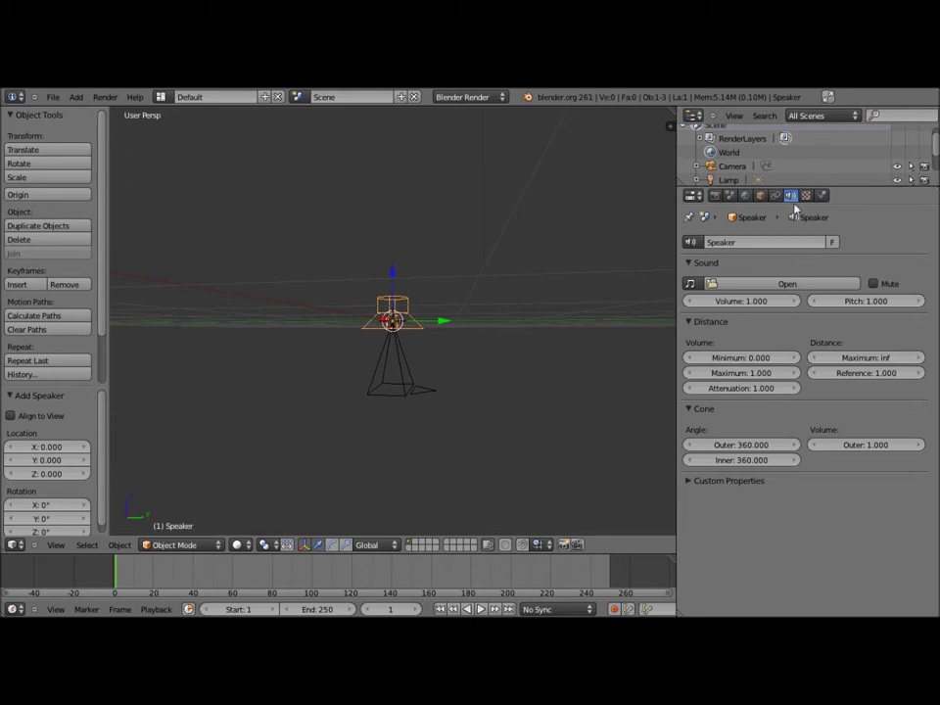
pyautogui.click(739, 242)
pyautogui.press('BackSpace')
pyautogui.write('Ambiance')
pyautogui.press('Return')
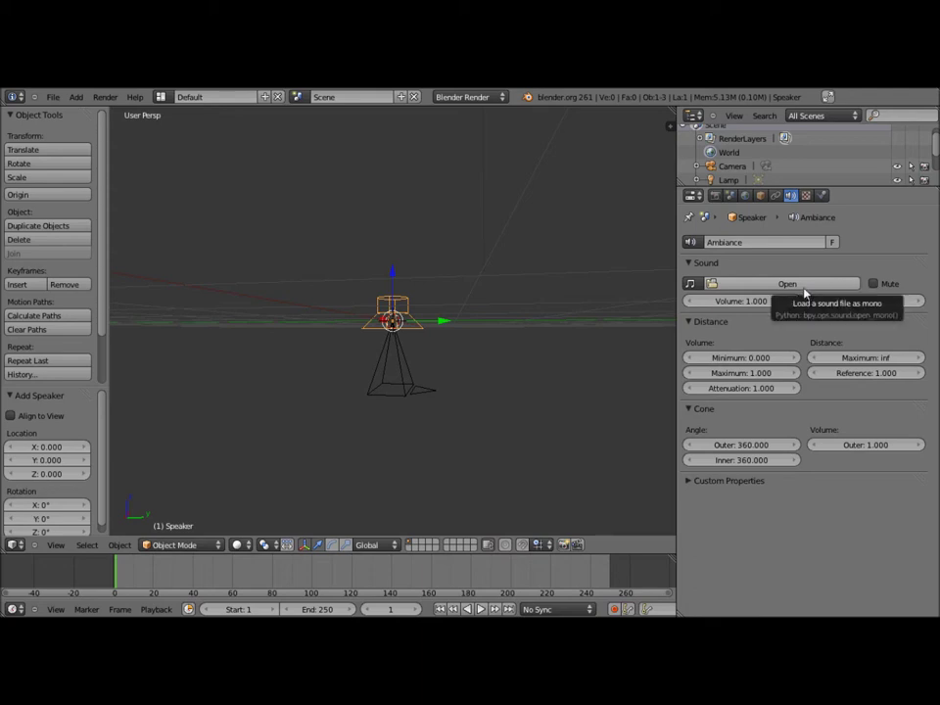
# - Open foret asiatique.mp3 from the Desktop as a mono sound for the speaker
pyautogui.click(804, 291)
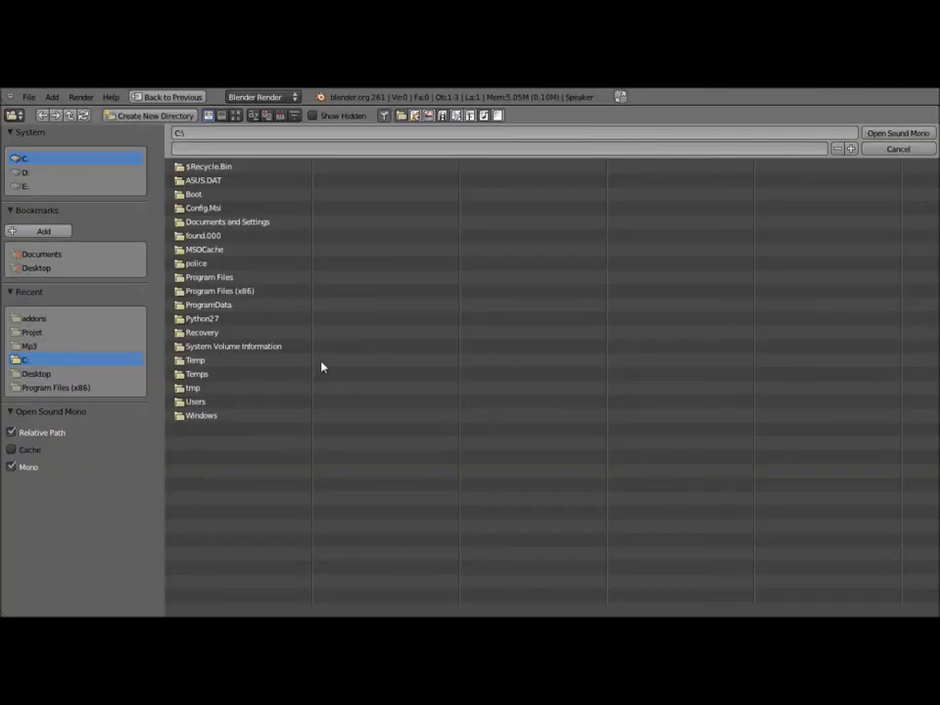
pyautogui.click(35, 268)
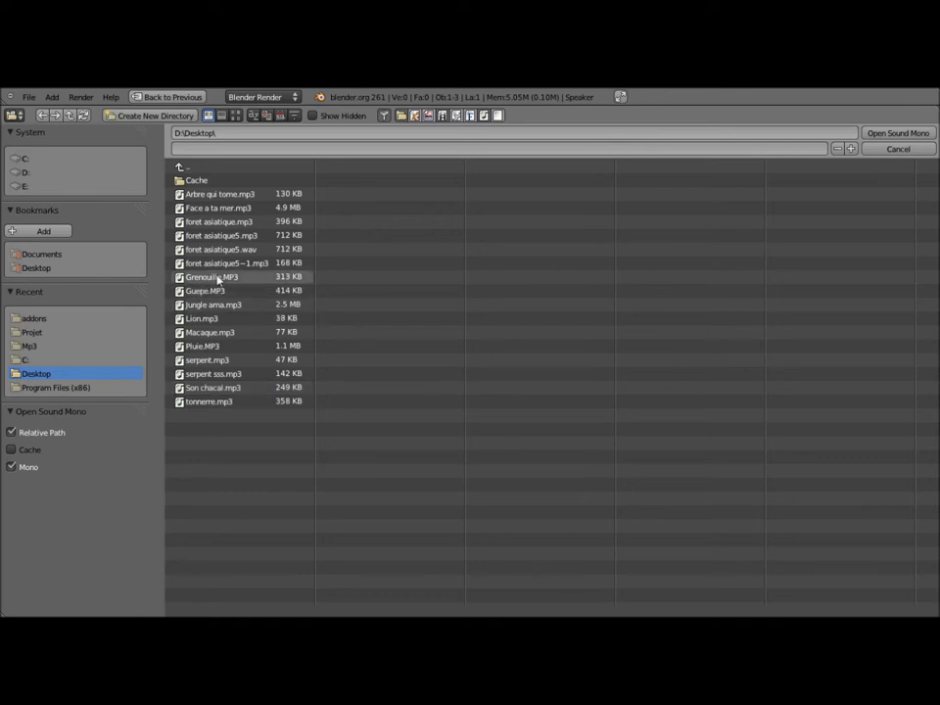
pyautogui.click(221, 223)
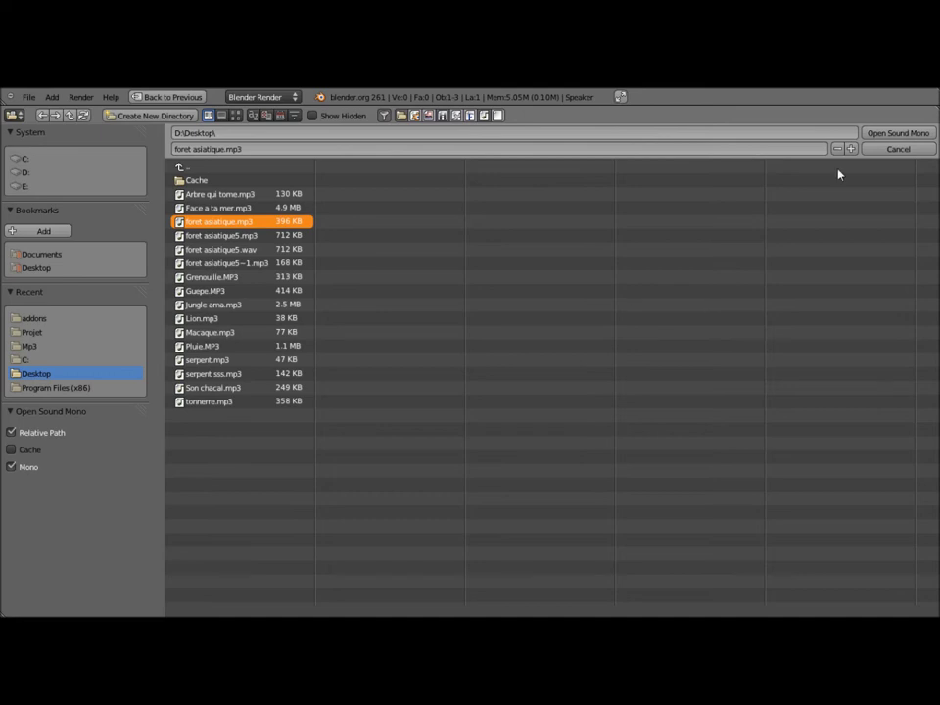
pyautogui.click(887, 134)
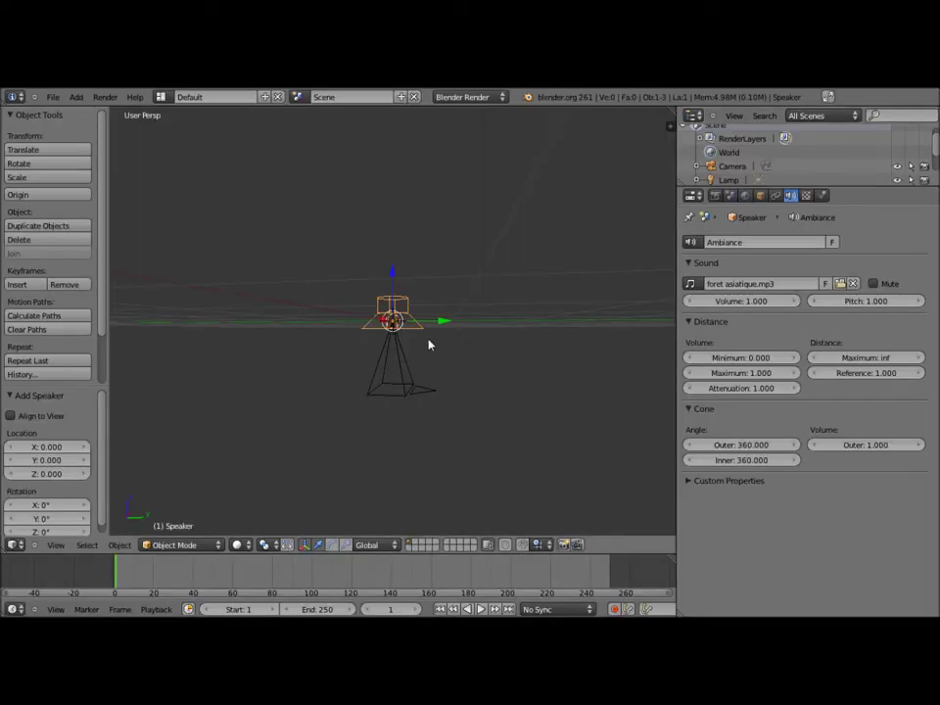
# - Play and stop the animation to hear the forest sound, then scrub back to frame 0
pyautogui.moveTo(380, 309)
pyautogui.mouseDown(button='middle')
pyautogui.moveTo(388, 329)
pyautogui.moveTo(424, 358)
pyautogui.mouseUp(button='middle')
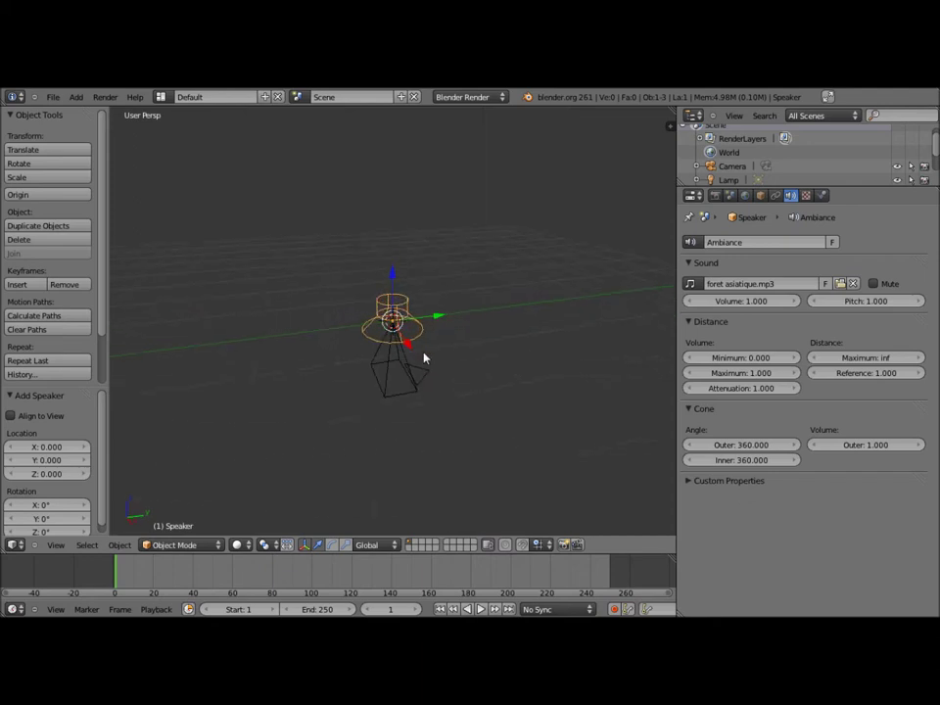
pyautogui.click(482, 609)
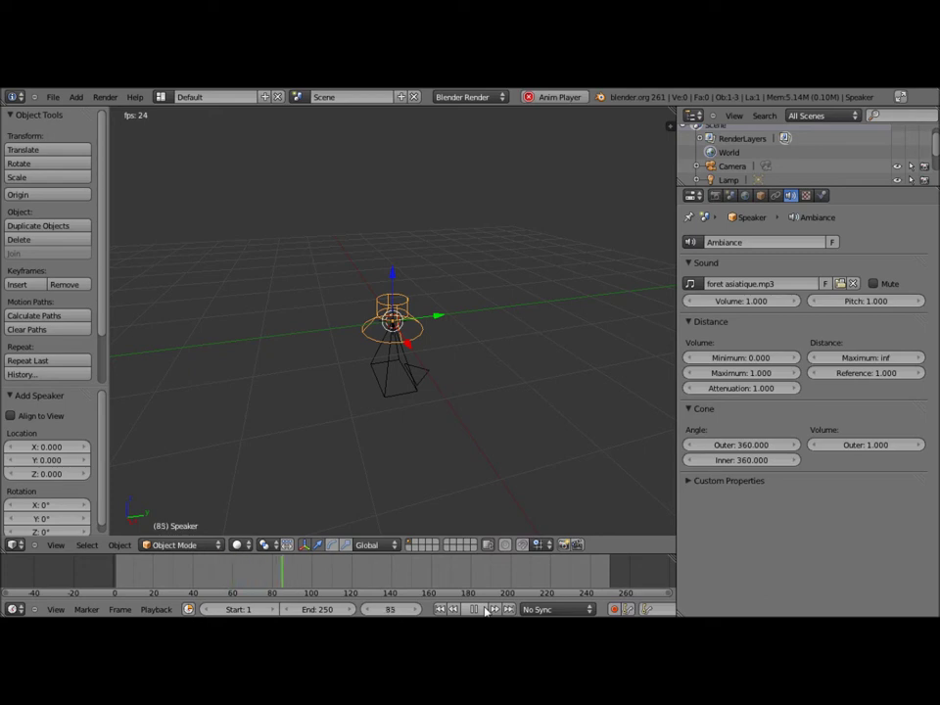
pyautogui.click(484, 609)
pyautogui.moveTo(357, 584)
pyautogui.mouseDown()
pyautogui.moveTo(266, 578)
pyautogui.moveTo(127, 597)
pyautogui.mouseUp()
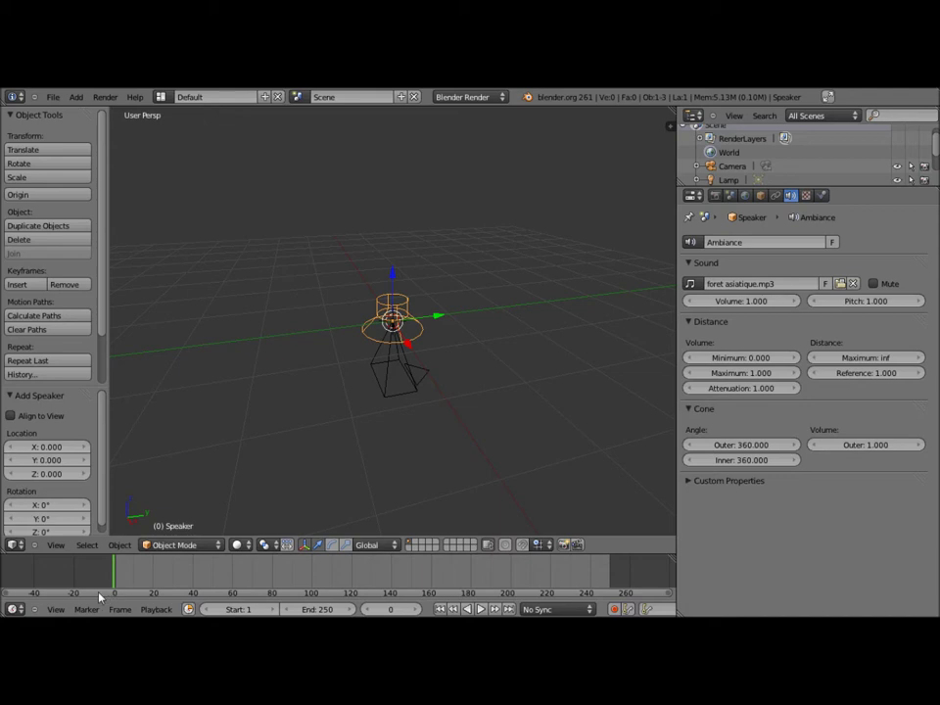
pyautogui.scroll(4, 319, 268)
pyautogui.moveTo(319, 368)
pyautogui.mouseDown(button='middle')
pyautogui.moveTo(362, 424)
pyautogui.moveTo(356, 237)
pyautogui.moveTo(251, 98)
pyautogui.moveTo(363, 311)
pyautogui.moveTo(393, 312)
pyautogui.moveTo(229, 262)
pyautogui.moveTo(276, 132)
pyautogui.moveTo(407, 367)
pyautogui.moveTo(465, 260)
pyautogui.mouseUp(button='middle')
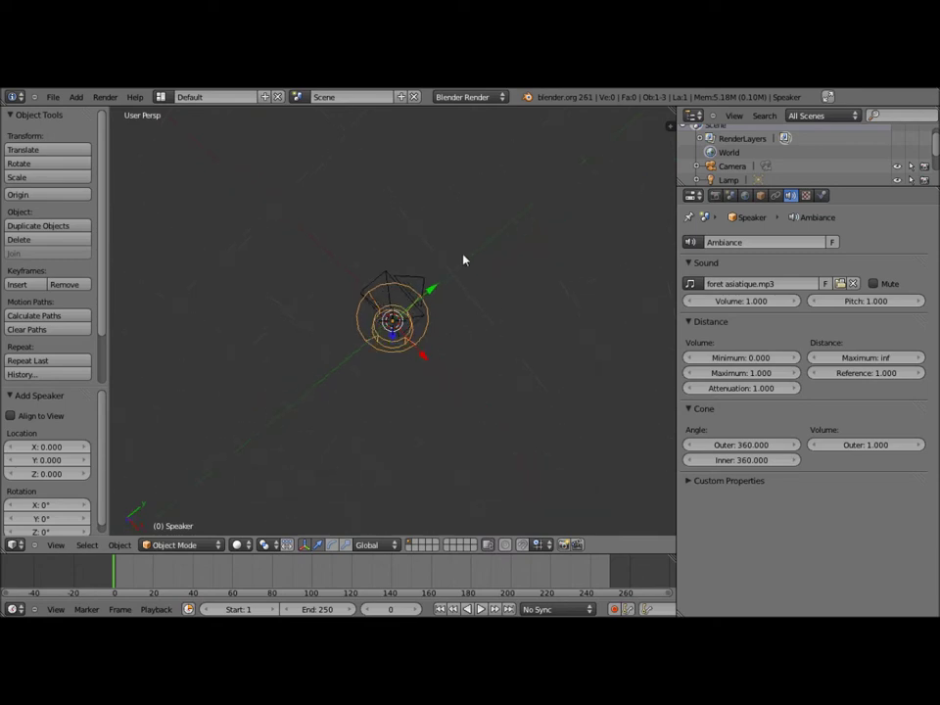
pyautogui.press('KP_7')
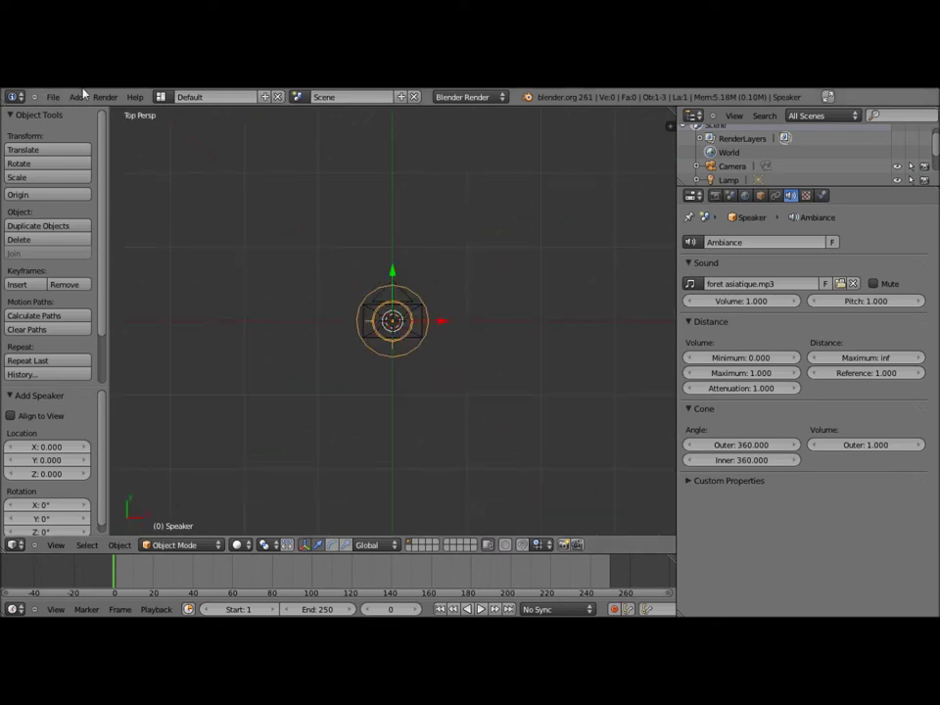
# - Add Speaker.001 and drag it right along X to about 0.464
pyautogui.click(76, 96)
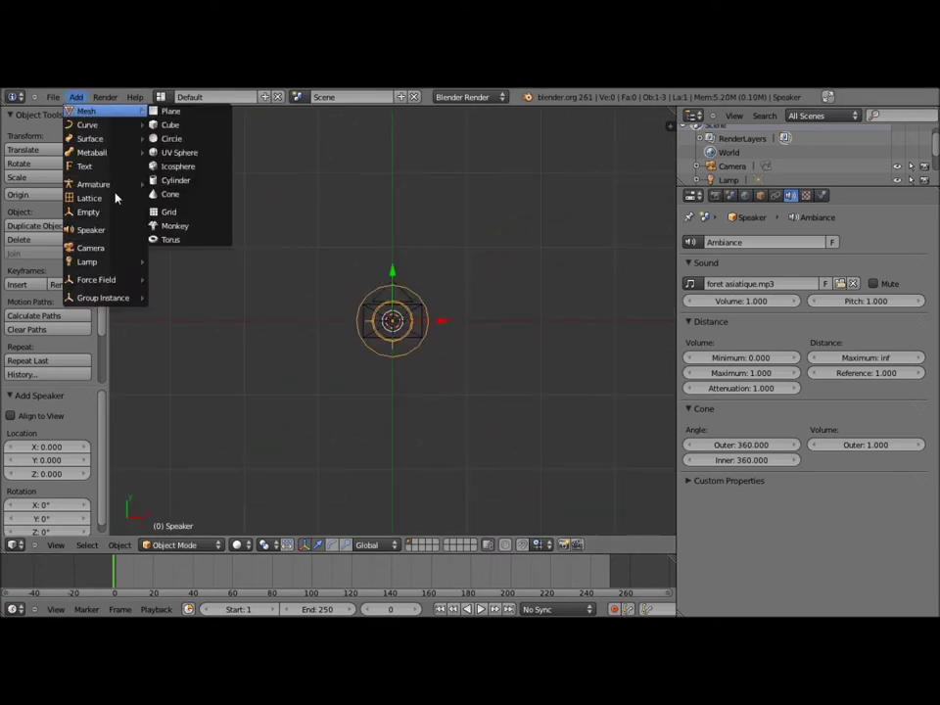
pyautogui.click(119, 230)
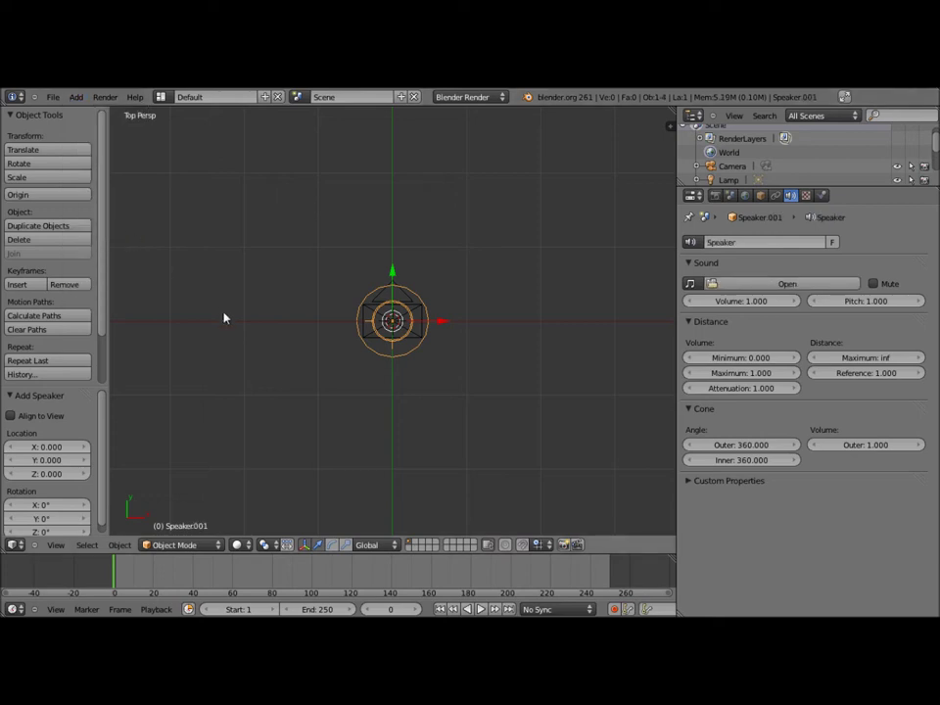
pyautogui.moveTo(444, 326); pyautogui.dragTo(593, 319)
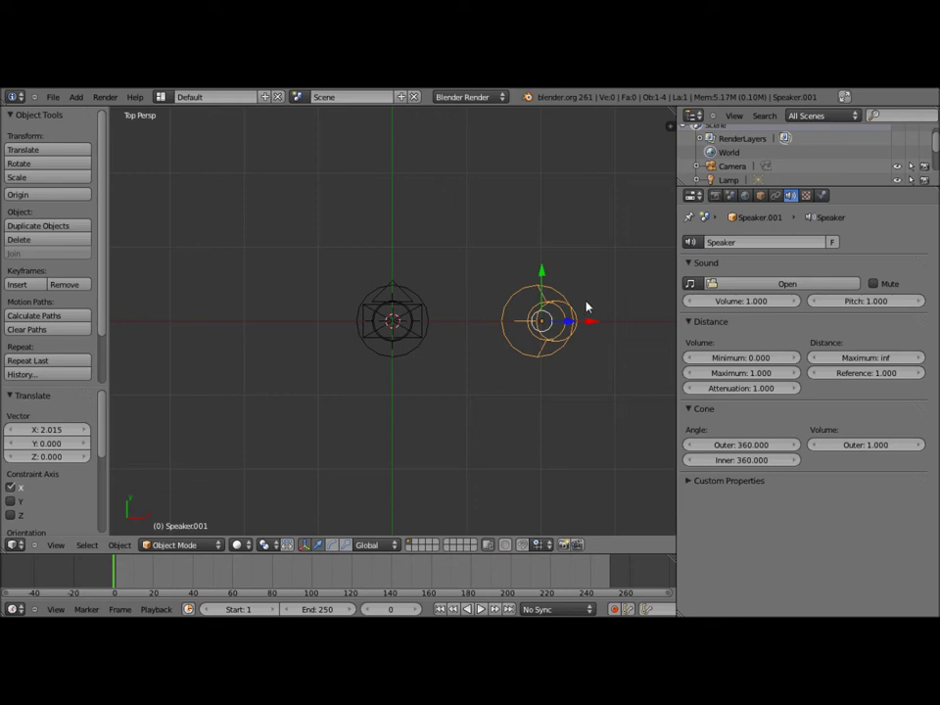
pyautogui.scroll(-1, 588, 313)
pyautogui.scroll(-1, 588, 321)
pyautogui.moveTo(542, 327); pyautogui.dragTo(617, 329)
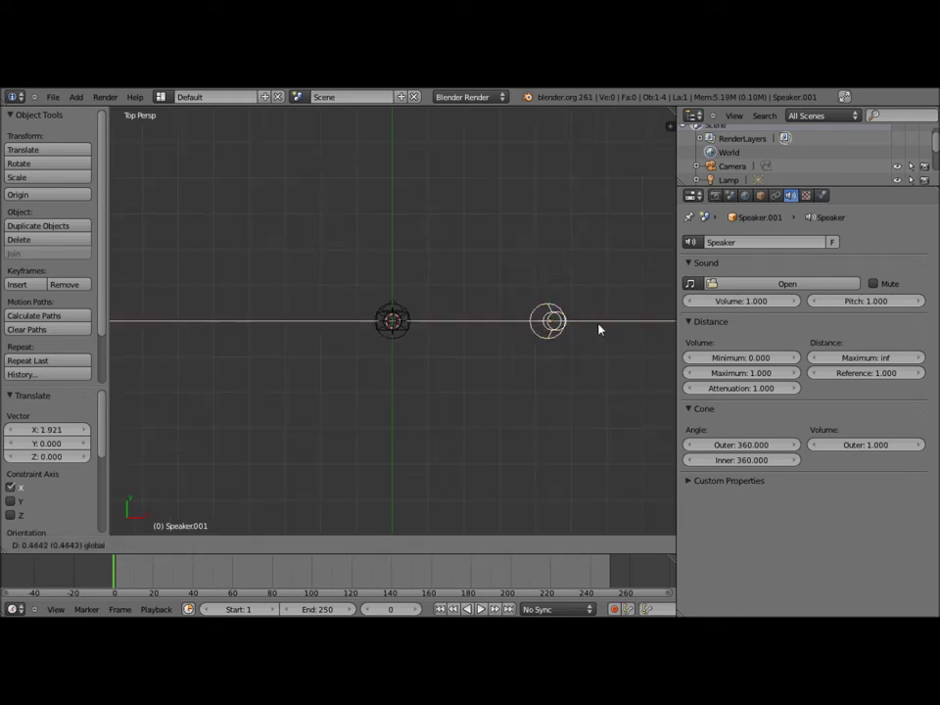
pyautogui.click(391, 607)
# - At frame 20, load Guepe.MP3 as the second speaker's sound
pyautogui.write('20')
pyautogui.press('Return')
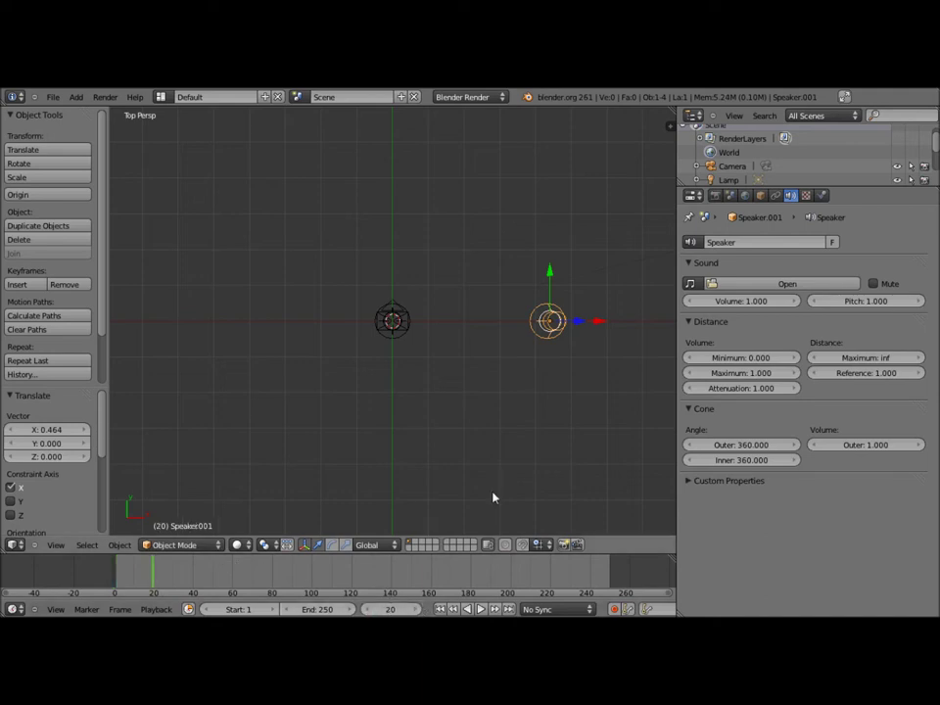
pyautogui.click(764, 284)
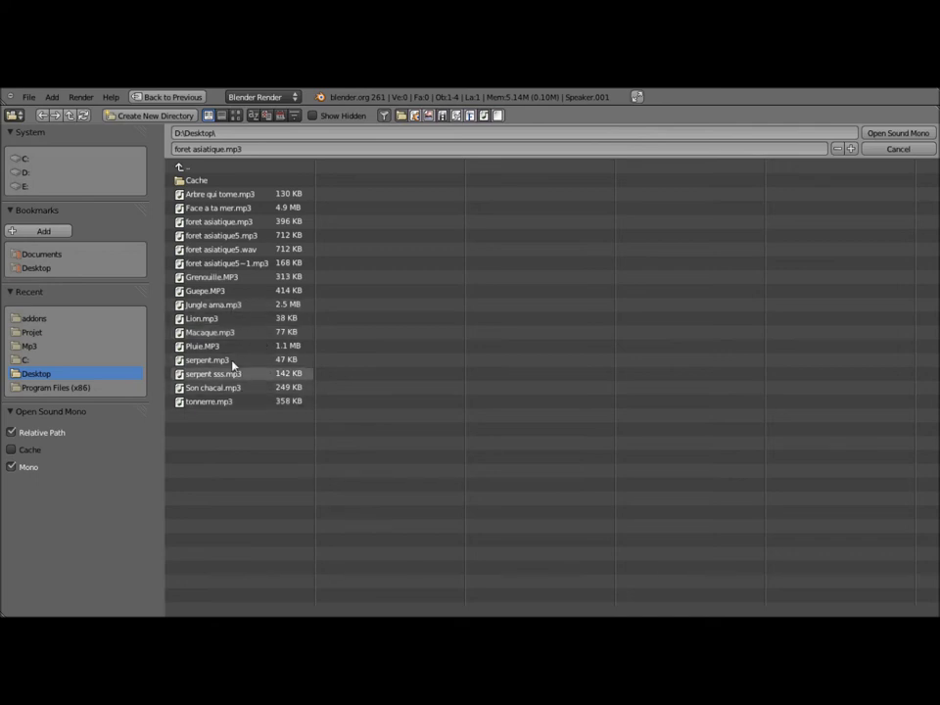
pyautogui.click(222, 291)
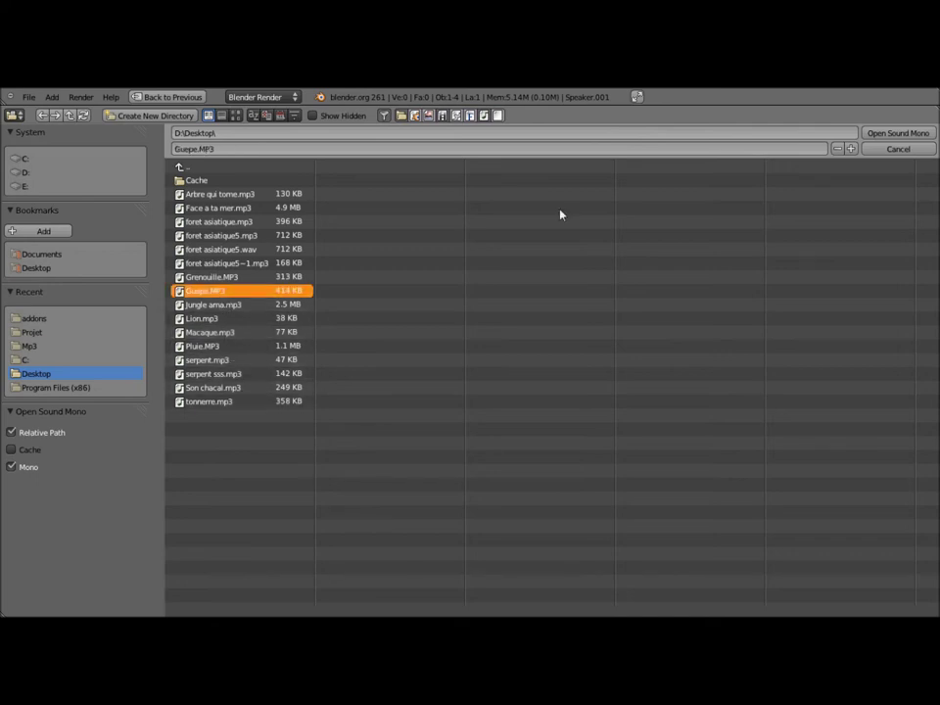
pyautogui.click(879, 133)
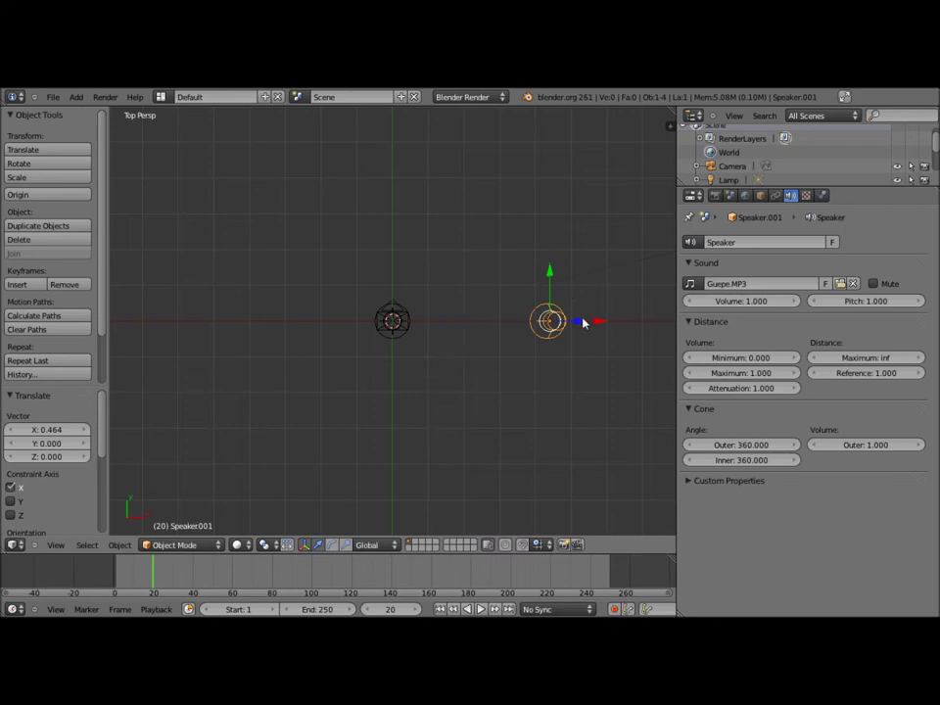
# - Rename the second speaker's sound data to Guepe
pyautogui.click(736, 243)
pyautogui.write('G')
pyautogui.write('uepe')
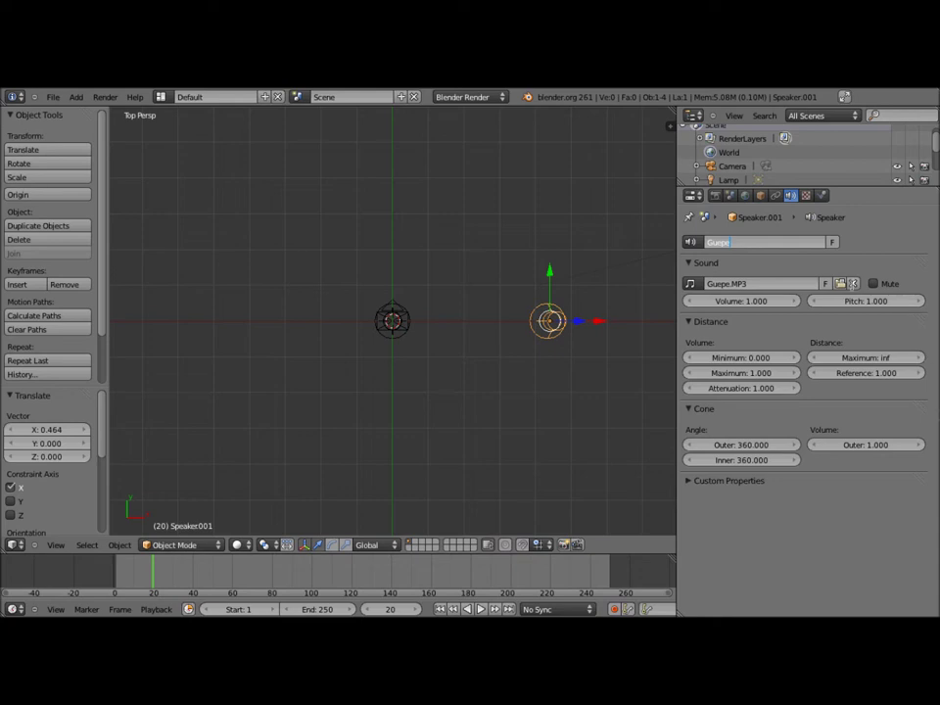
pyautogui.press('Return')
# - Keyframe the speaker's location at frame 20, preview playback, then return to frame 160
pyautogui.press('i')
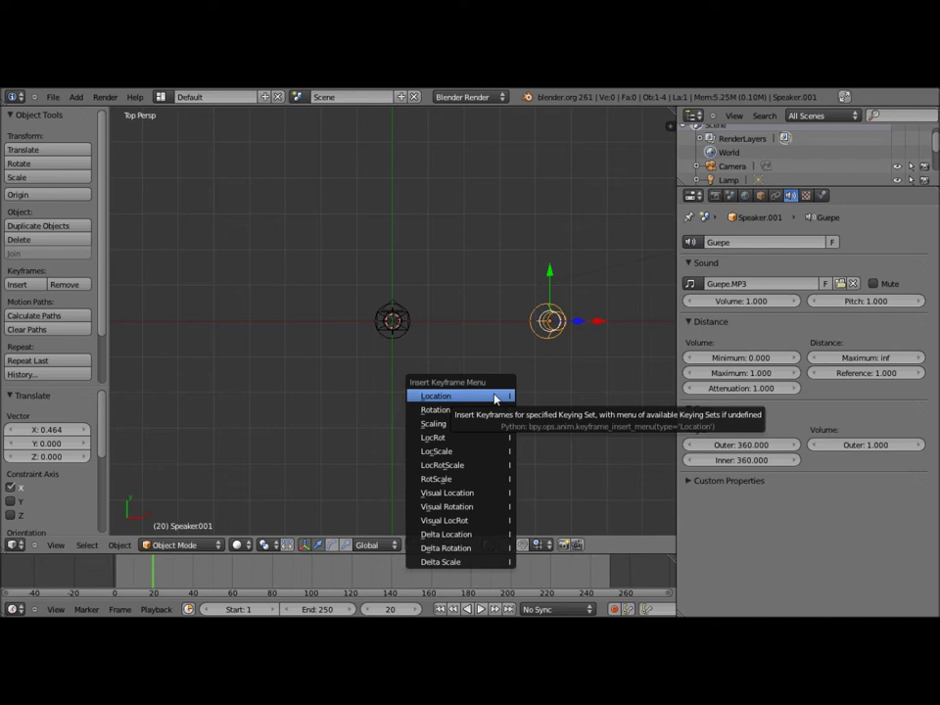
pyautogui.click(494, 399)
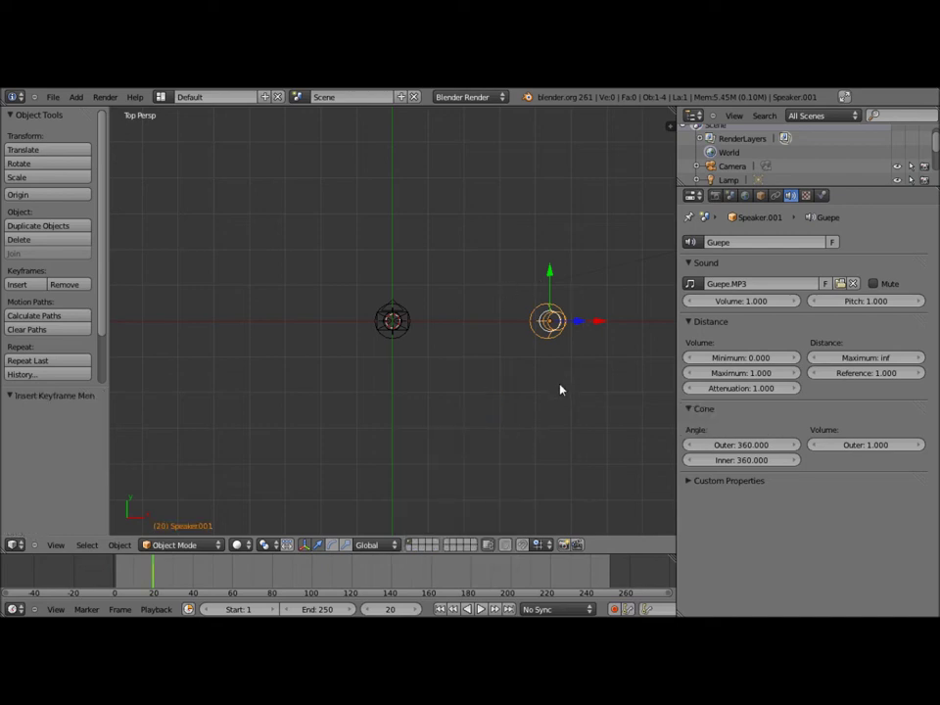
pyautogui.click(481, 610)
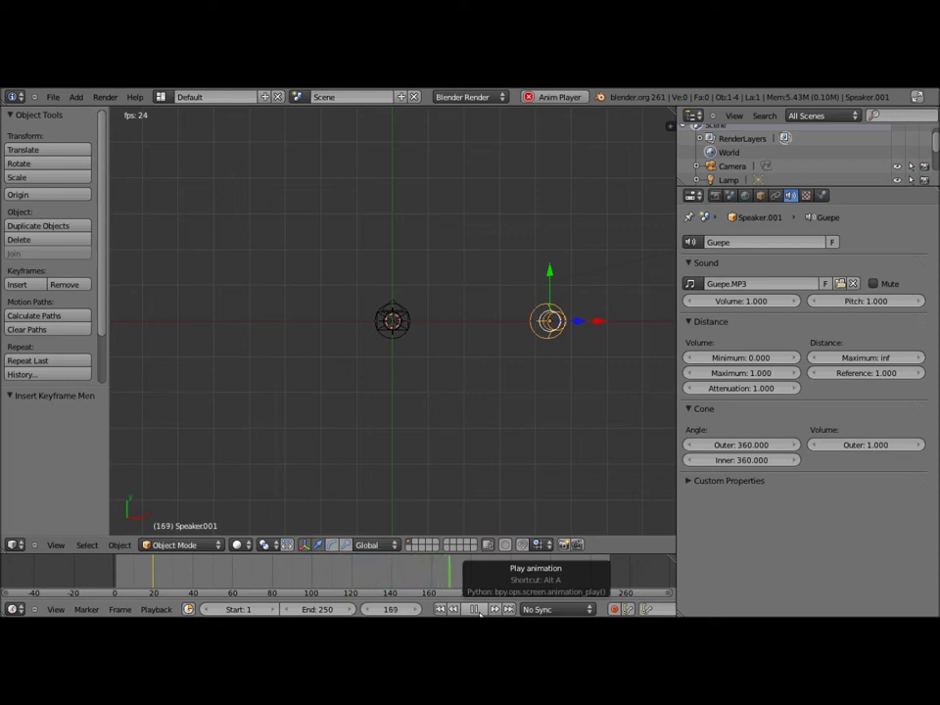
pyautogui.click(476, 610)
pyautogui.moveTo(483, 583); pyautogui.dragTo(433, 583)
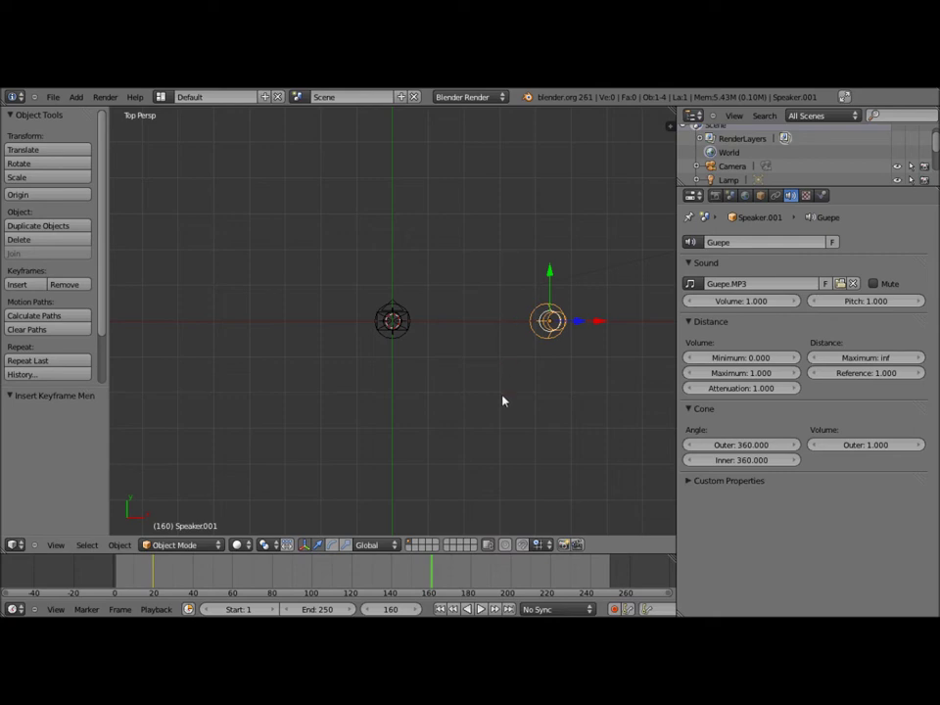
# - At frame 160, move the Guepe speaker left along X to -4.178 and keyframe its location
pyautogui.moveTo(598, 329)
pyautogui.mouseDown()
pyautogui.moveTo(532, 349)
pyautogui.moveTo(329, 356)
pyautogui.mouseUp()
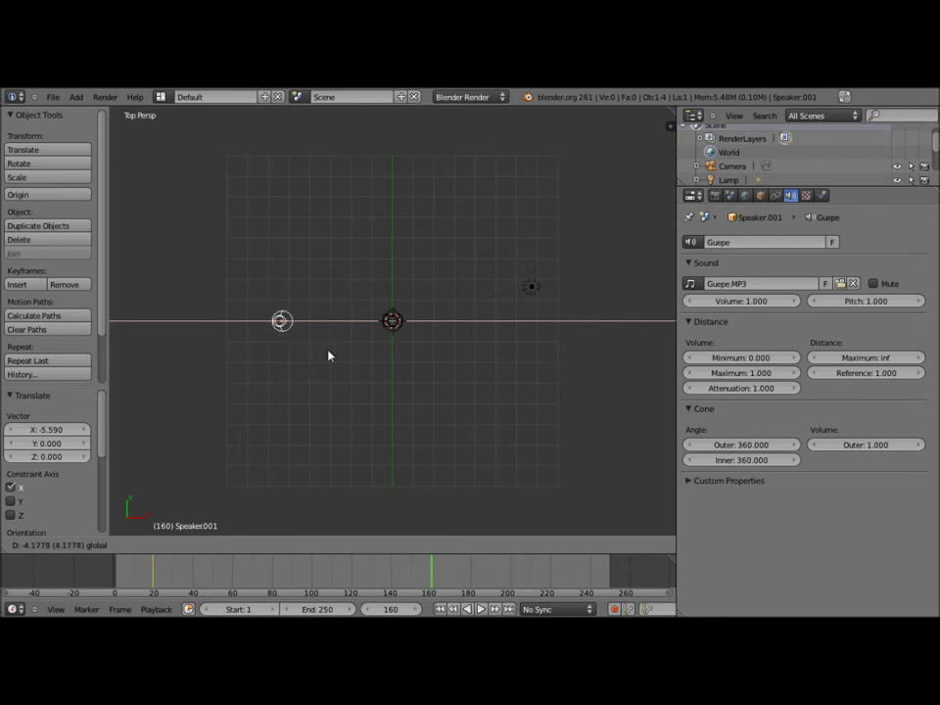
pyautogui.press('i')
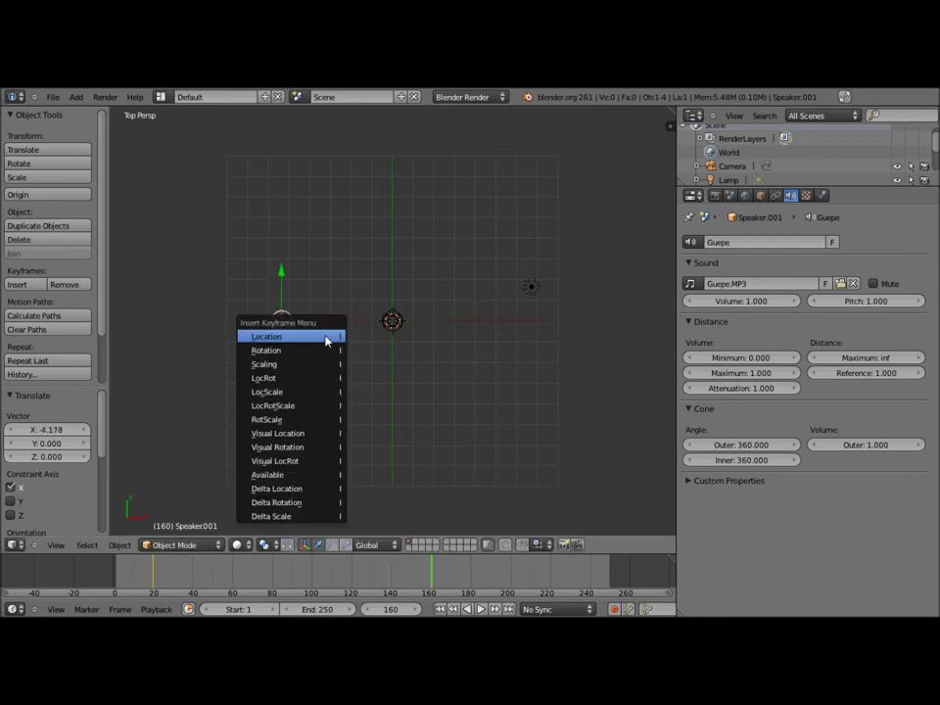
pyautogui.click(326, 337)
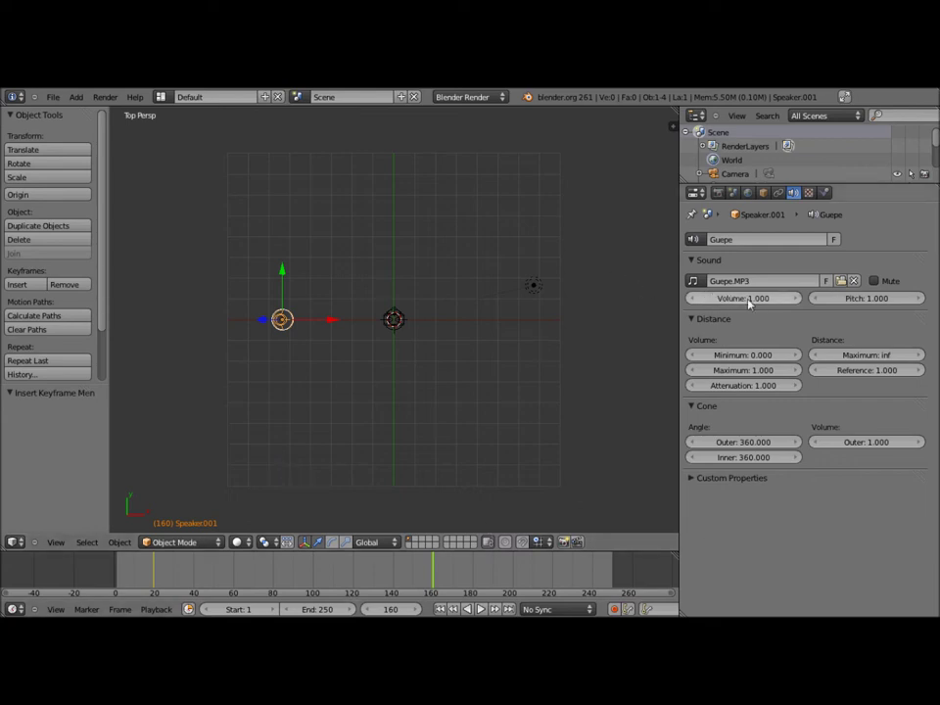
pyautogui.moveTo(743, 300)
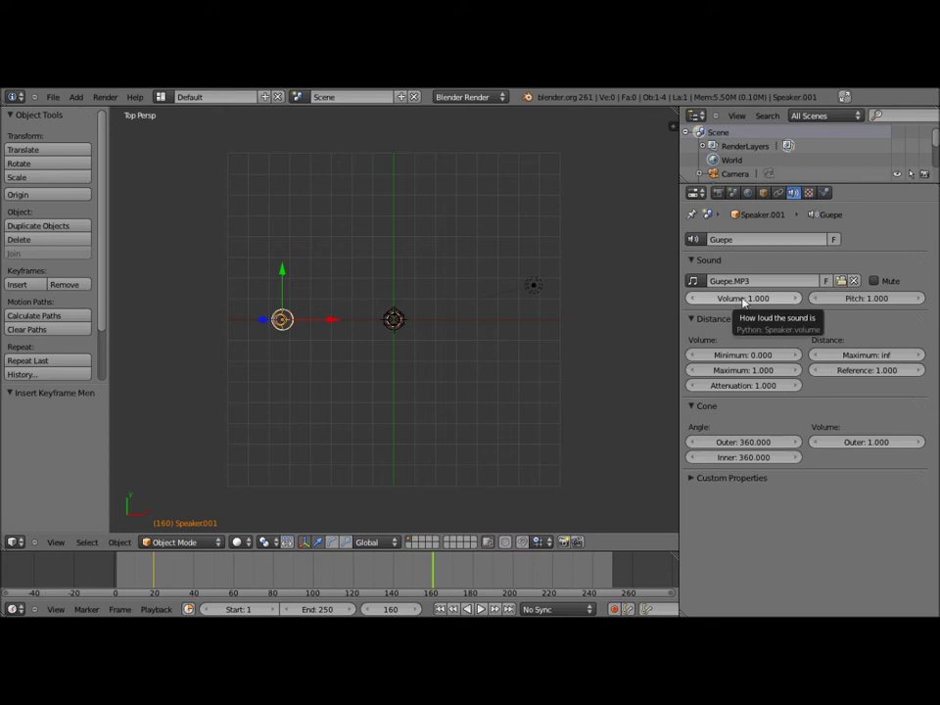
# - Keyframe the speaker volume at 1.000 on frame 160 and 0.000 on frame 161
pyautogui.rightClick(744, 302)
pyautogui.click(743, 303)
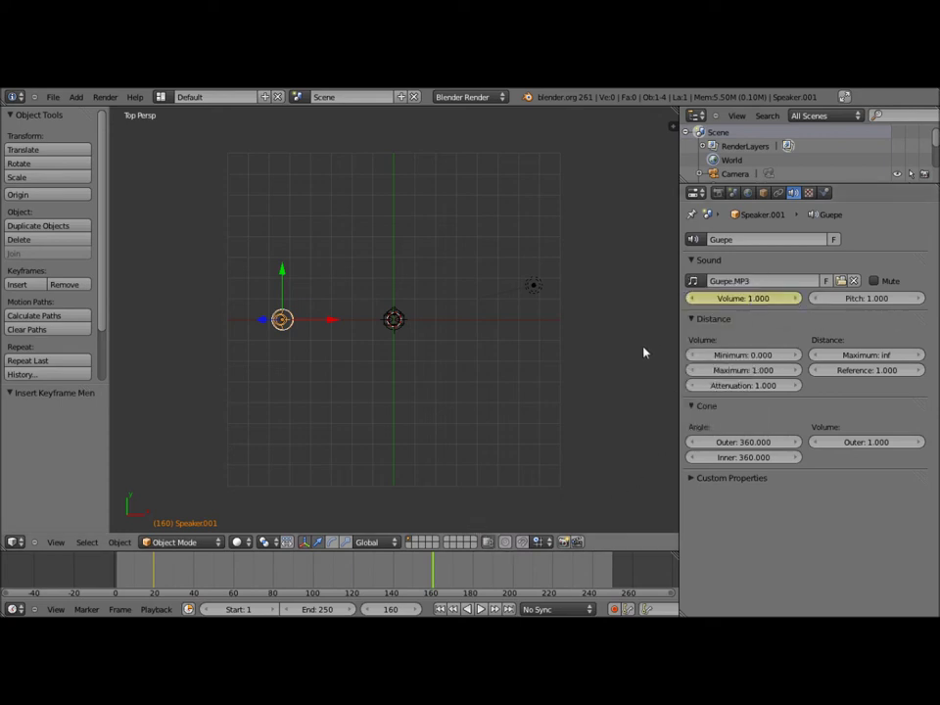
pyautogui.click(412, 609)
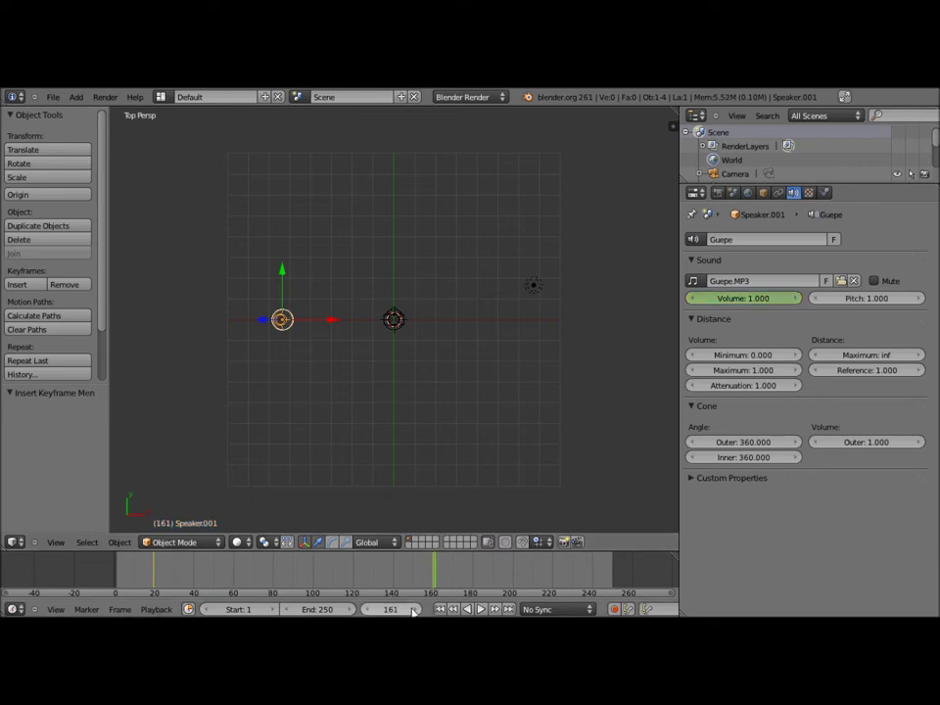
pyautogui.moveTo(736, 305); pyautogui.dragTo(290, 330)
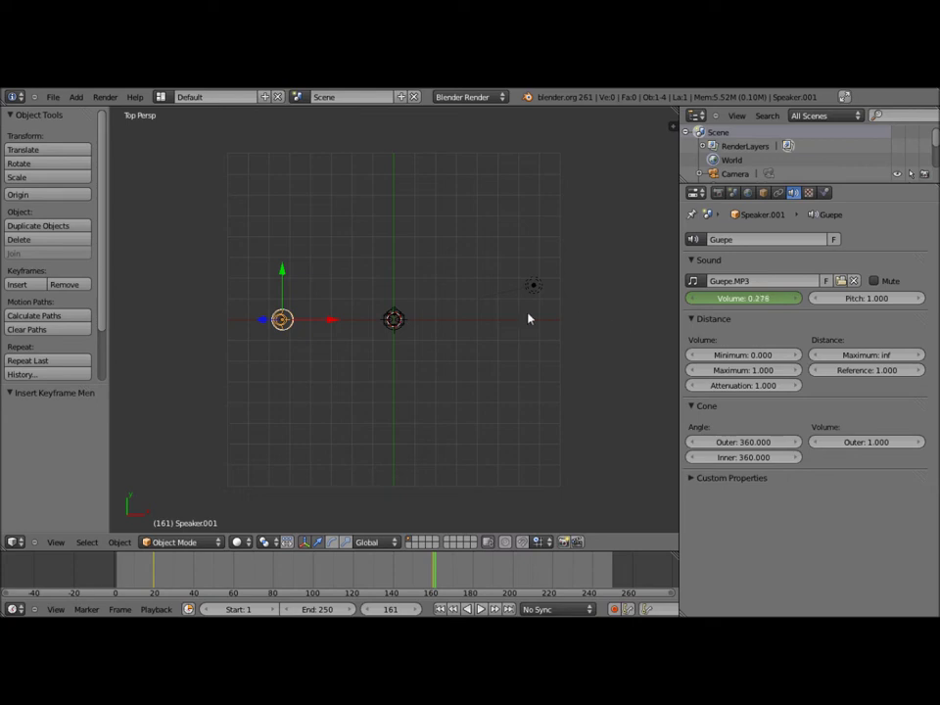
pyautogui.rightClick(751, 304)
pyautogui.click(749, 302)
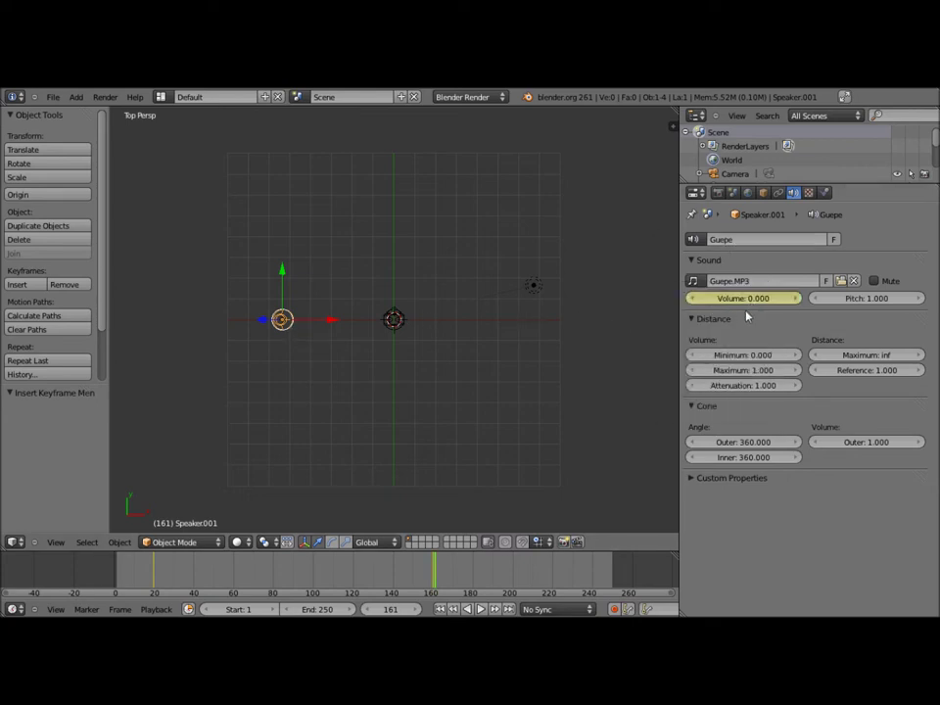
# - Go back to frame 138 and play the animation to preview the volume cut
pyautogui.click(413, 584)
pyautogui.click(387, 584)
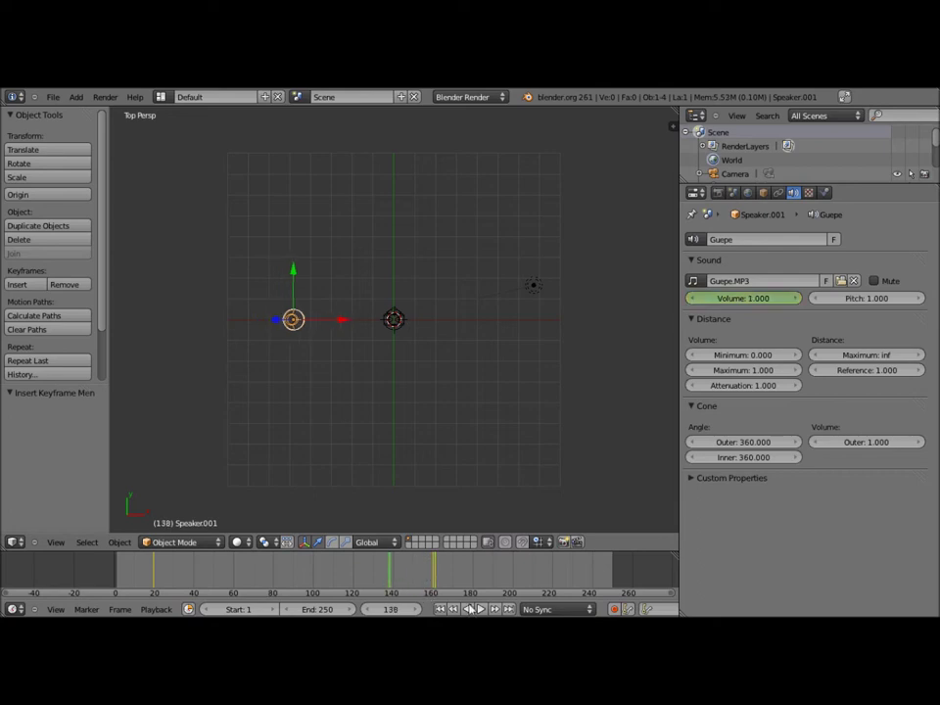
pyautogui.click(480, 610)
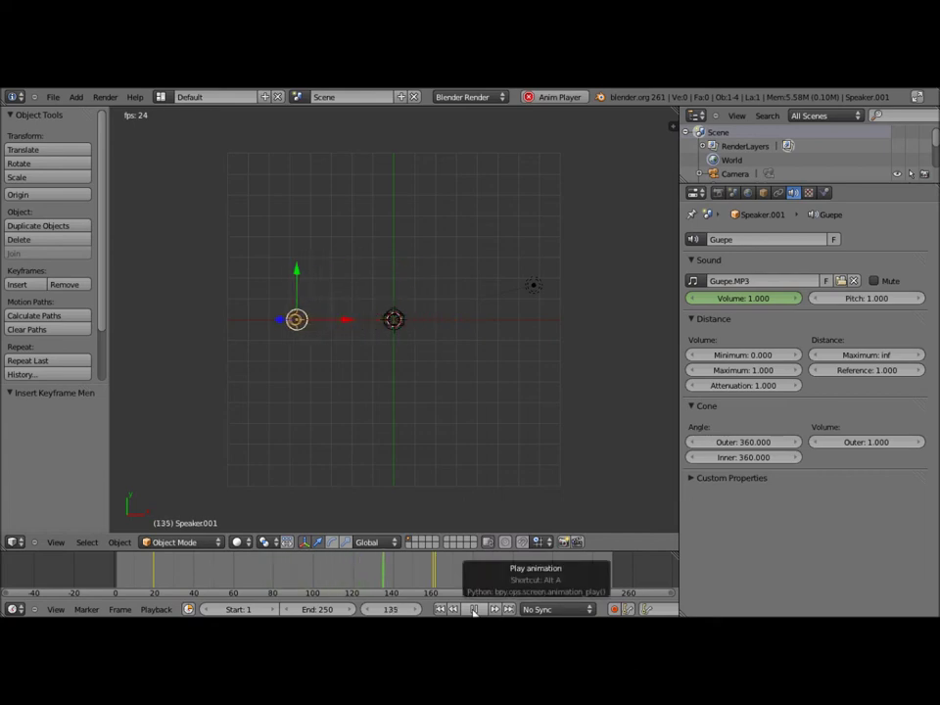
pyautogui.click(474, 609)
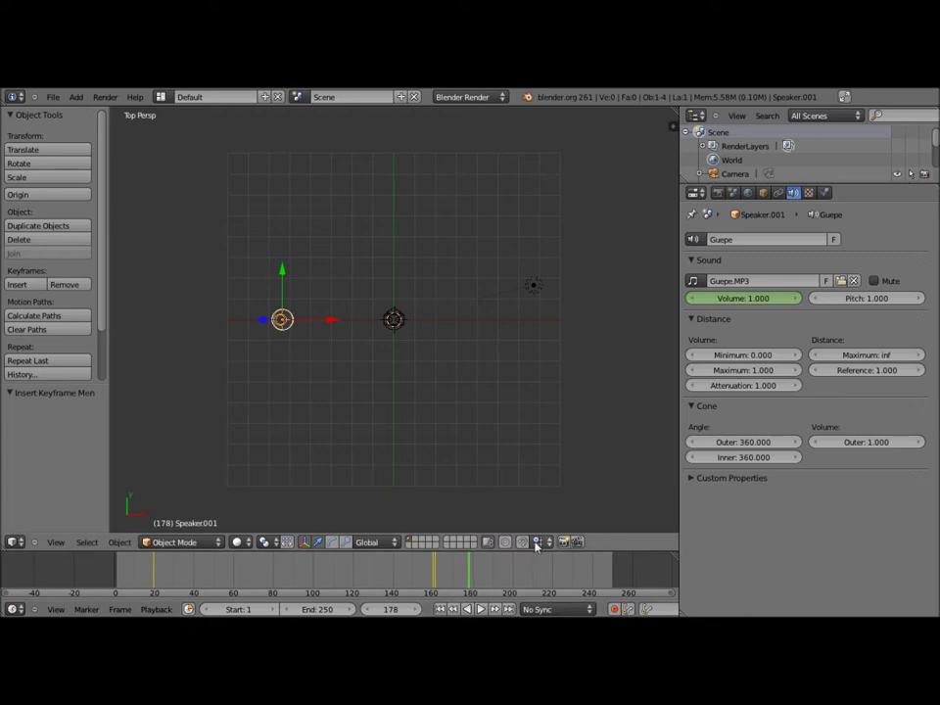
# - Set the speaker volume to 0.000 and reset its pitch to 1.000
pyautogui.moveTo(739, 298); pyautogui.dragTo(601, 281)
pyautogui.scroll(3, 299, 333)
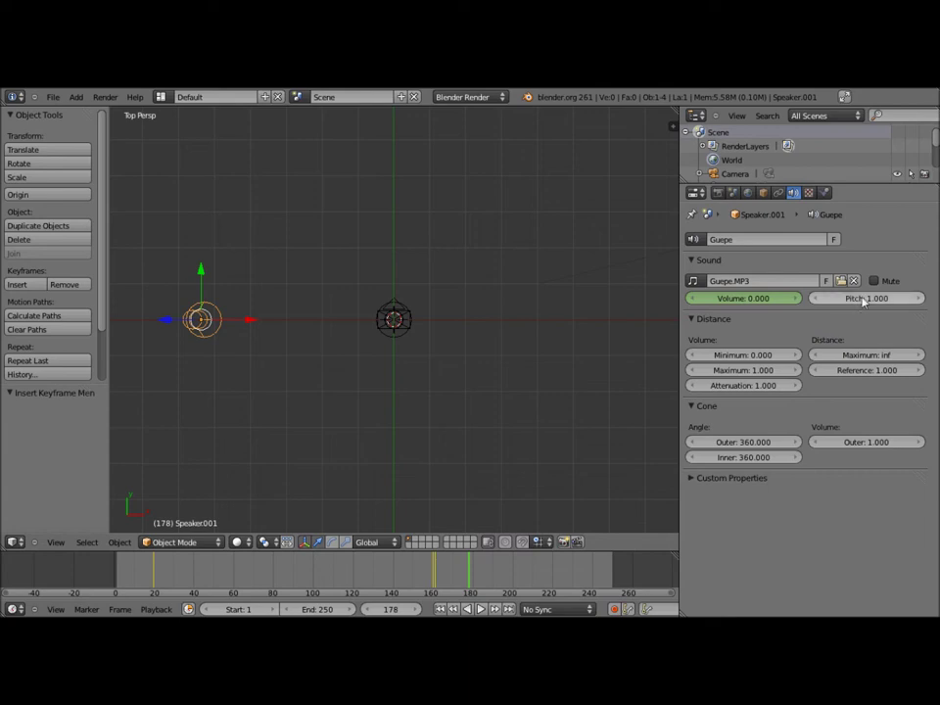
pyautogui.moveTo(866, 298)
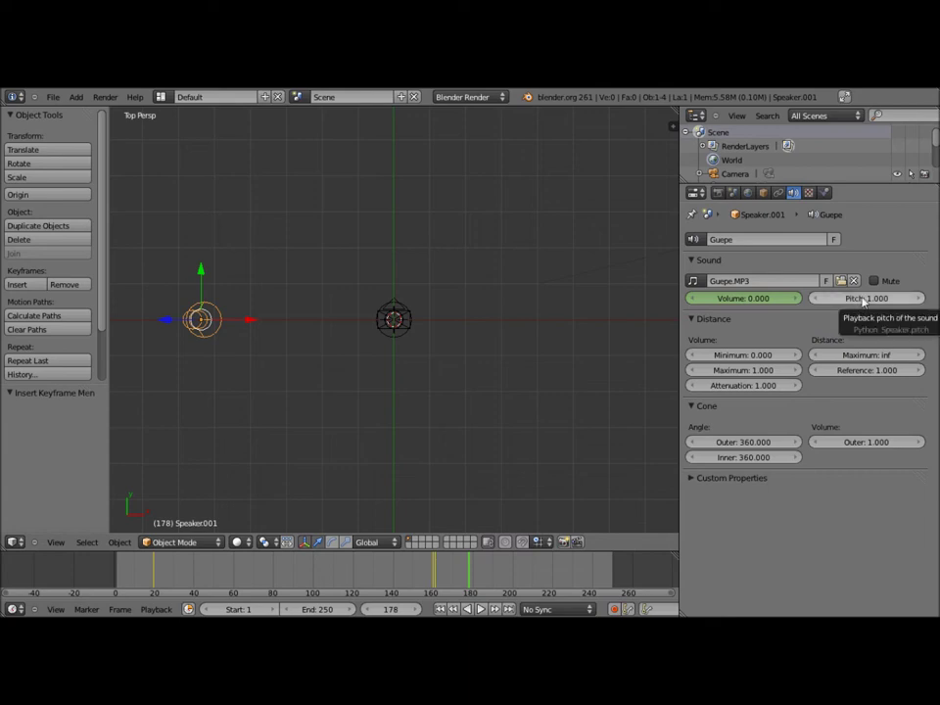
pyautogui.click(864, 301)
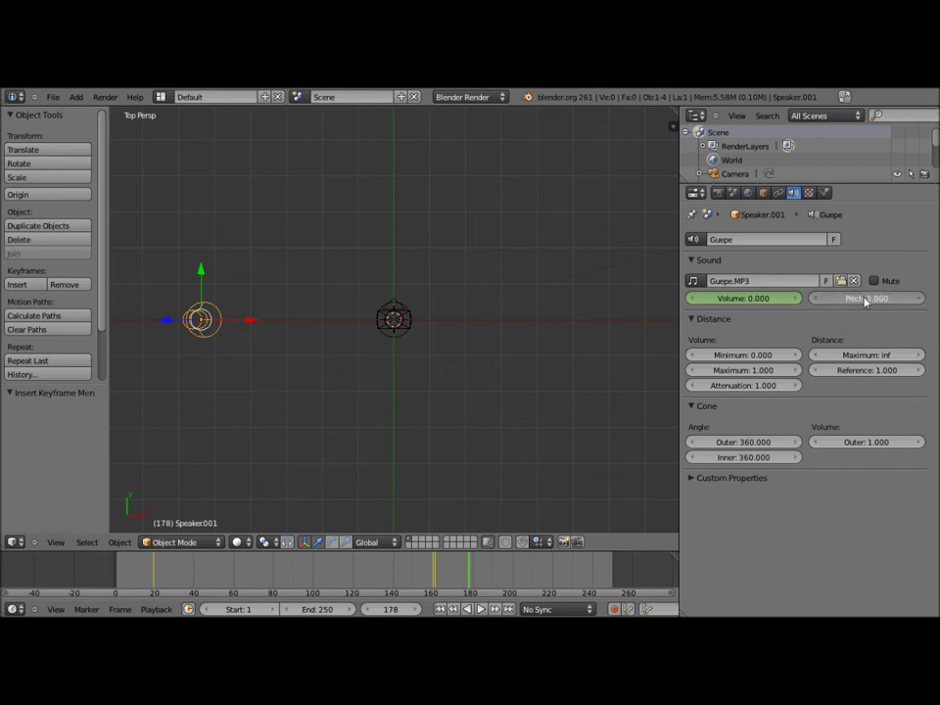
pyautogui.moveTo(875, 307); pyautogui.dragTo(878, 299)
pyautogui.click(878, 307)
pyautogui.write('1')
pyautogui.press('Return')
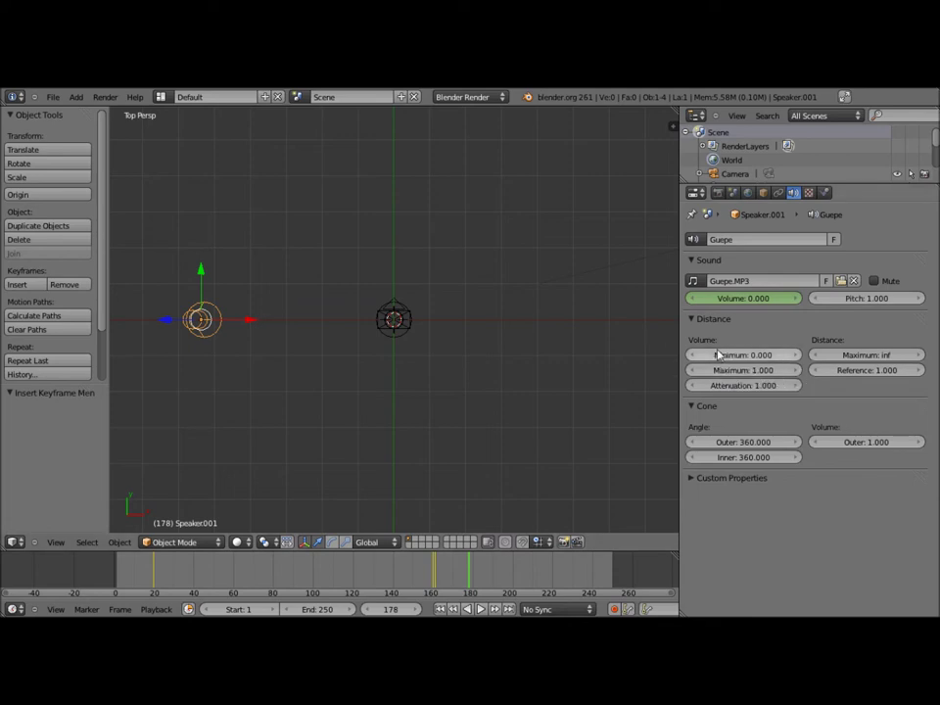
# - Raise the minimum distance volume to 1.000, preview the animation, then deselect everything
pyautogui.moveTo(717, 354); pyautogui.dragTo(819, 346)
pyautogui.moveTo(729, 355)
pyautogui.mouseDown()
pyautogui.moveTo(842, 369)
pyautogui.moveTo(773, 350)
pyautogui.mouseUp()
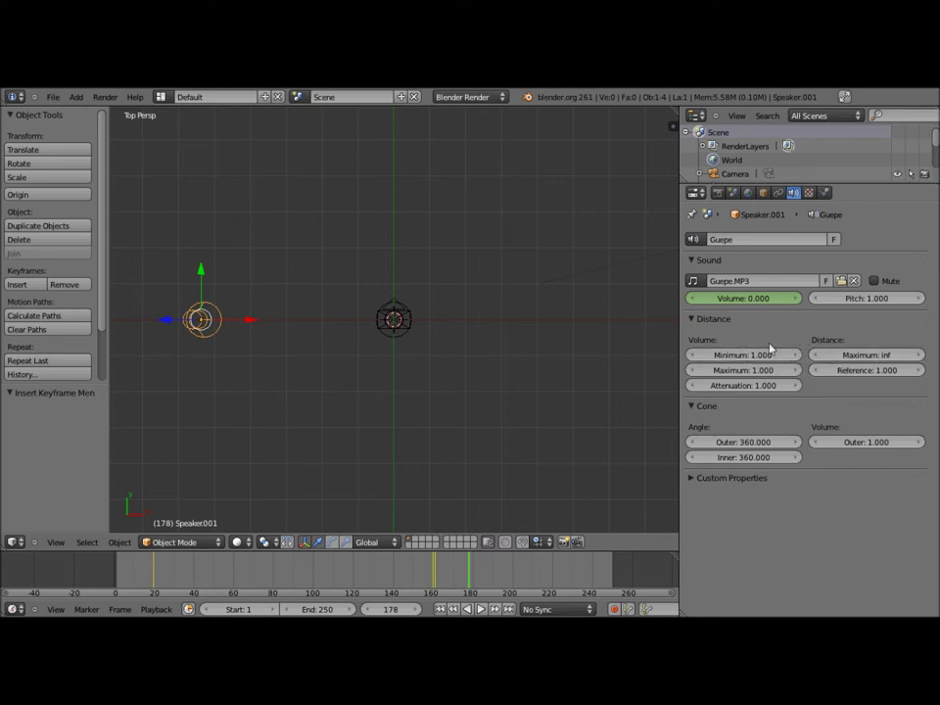
pyautogui.click(481, 609)
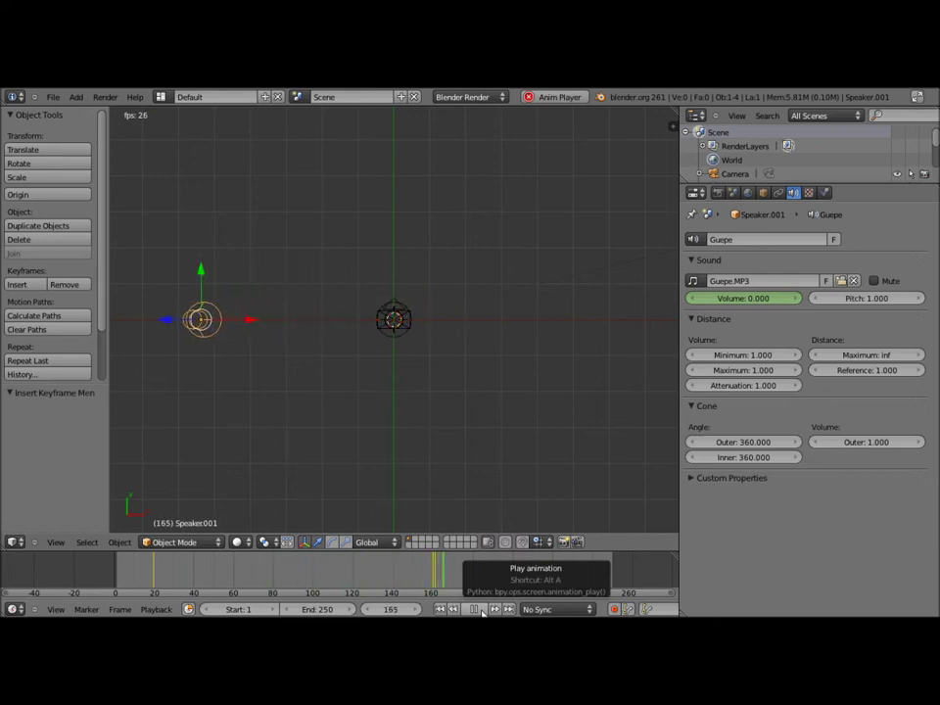
pyautogui.click(480, 611)
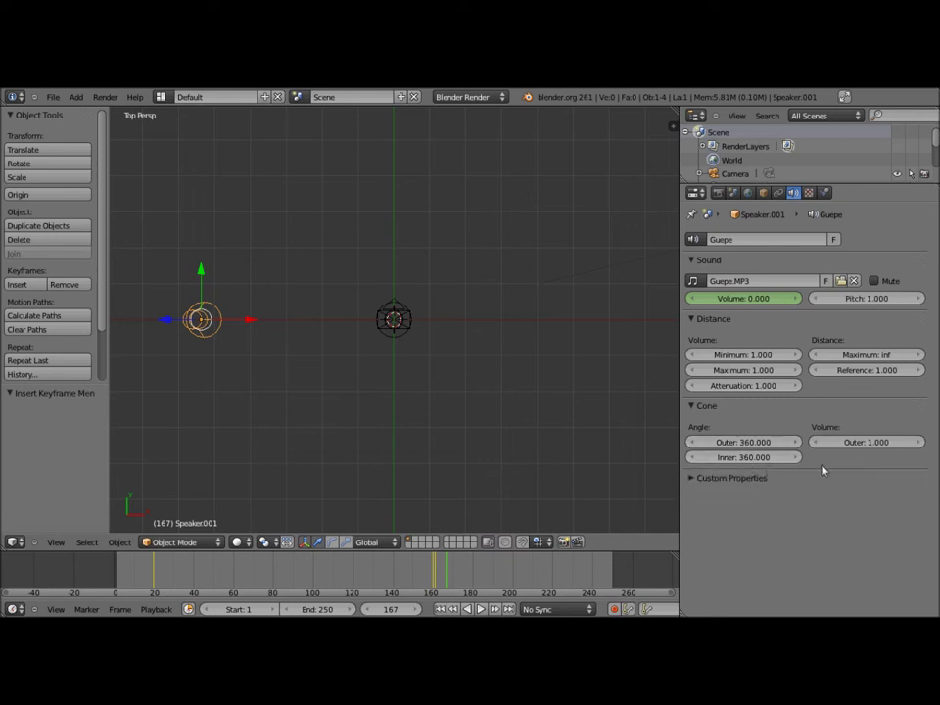
pyautogui.click(700, 482)
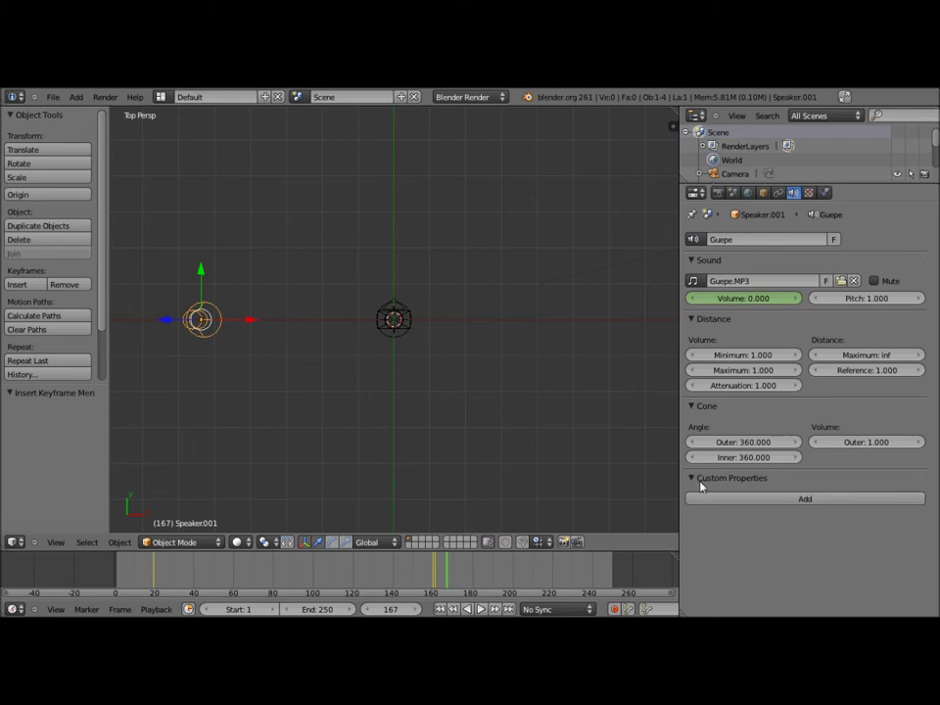
pyautogui.click(701, 481)
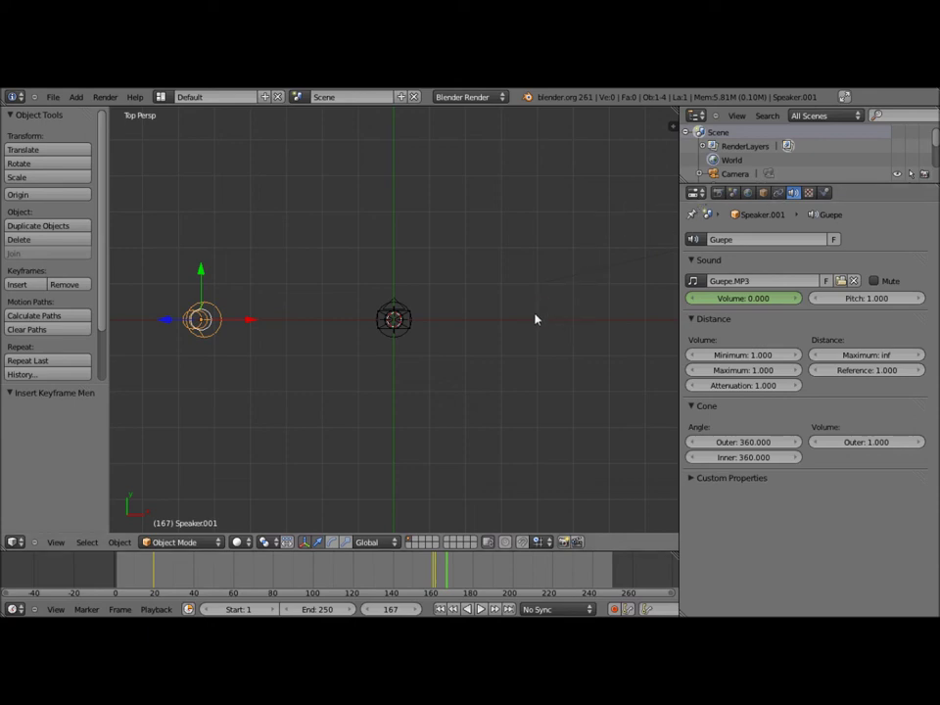
pyautogui.press('a')
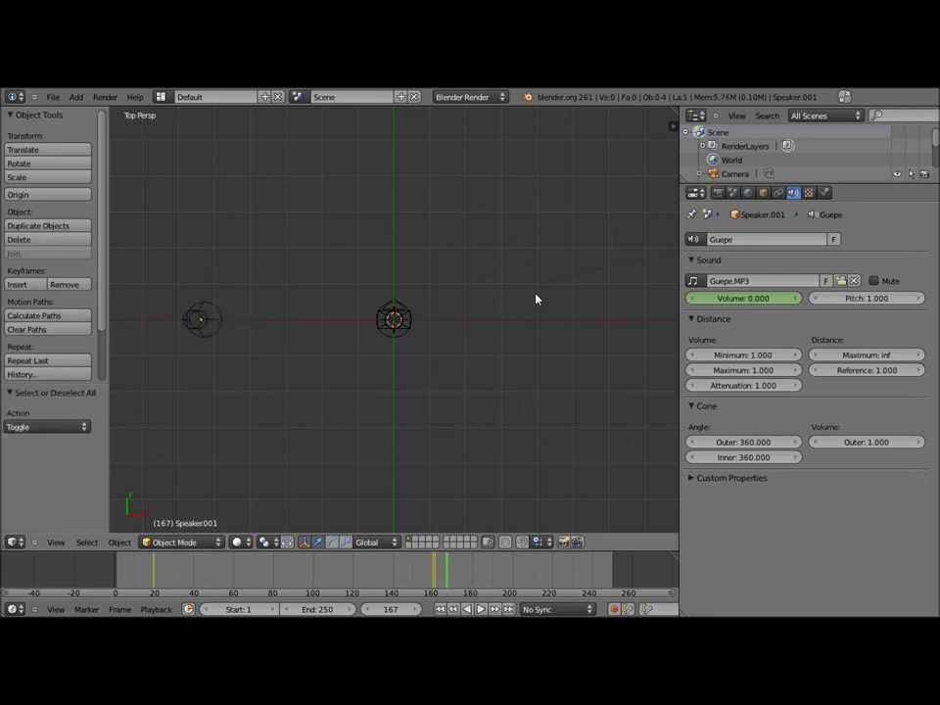
# - Set the render output file format to MPEG
pyautogui.click(751, 194)
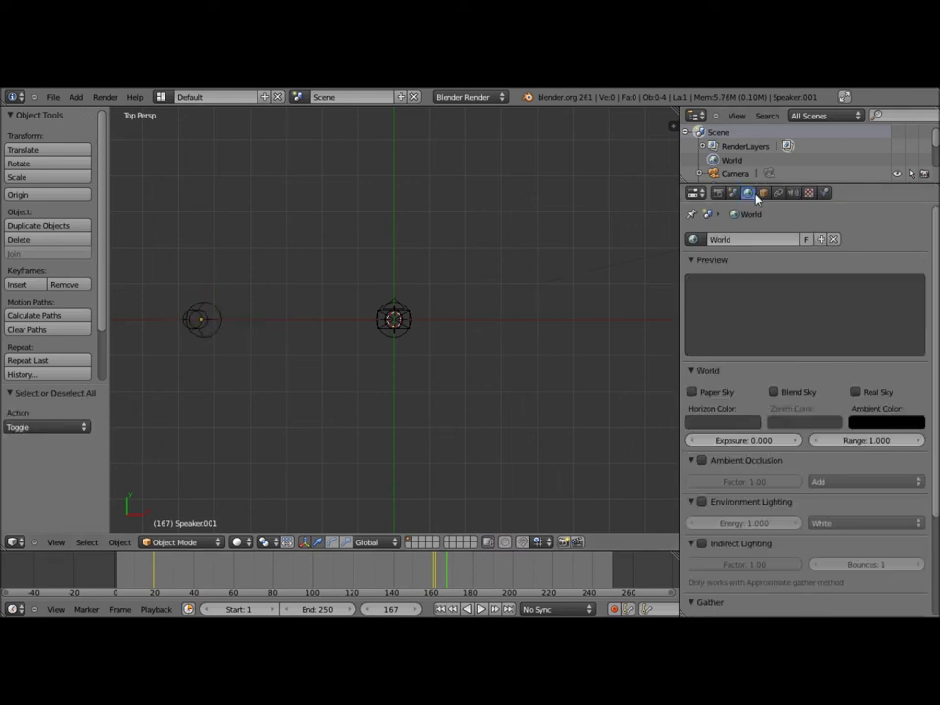
pyautogui.click(733, 194)
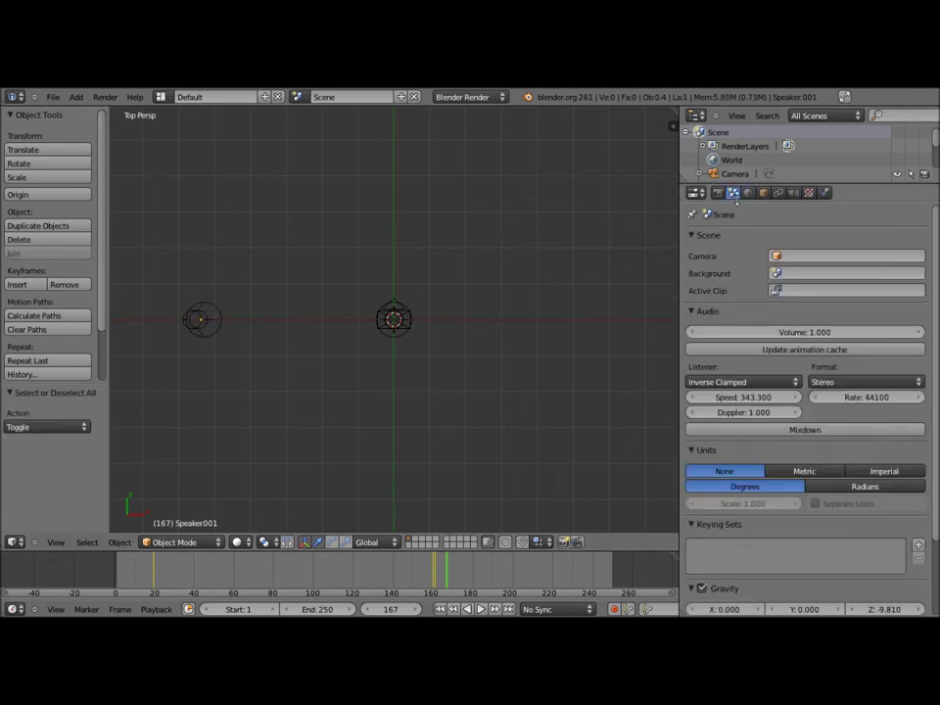
pyautogui.click(720, 193)
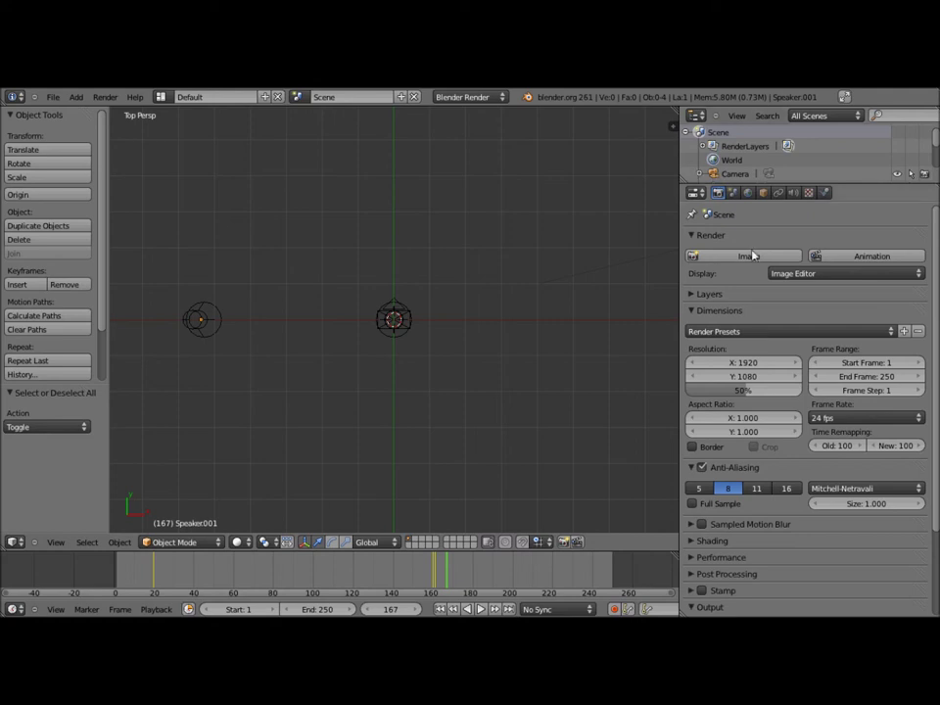
pyautogui.scroll(-4, 830, 444)
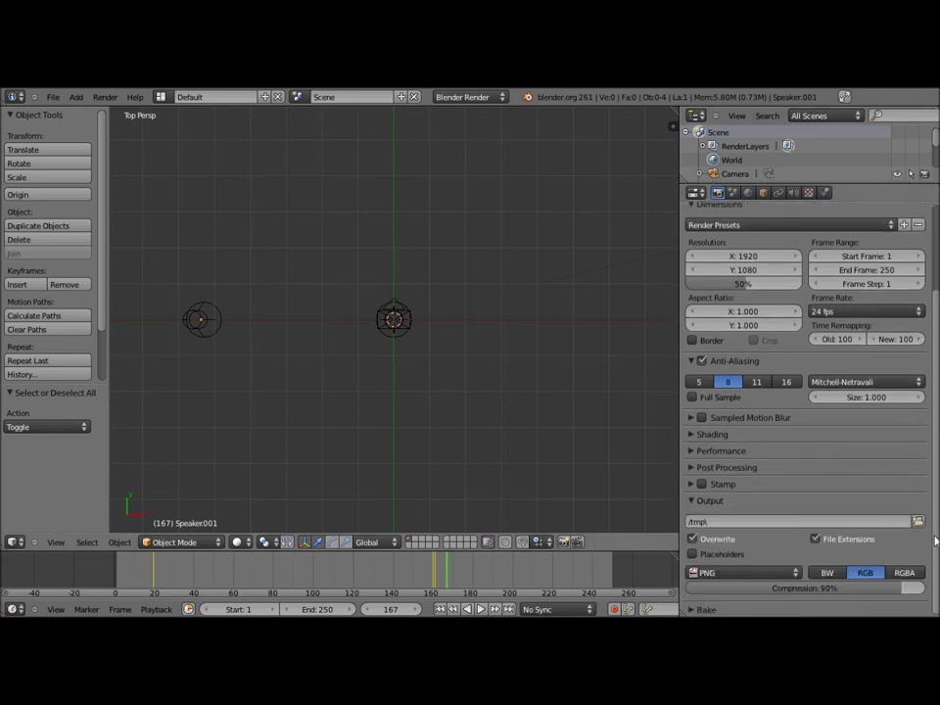
pyautogui.click(797, 570)
pyautogui.click(749, 512)
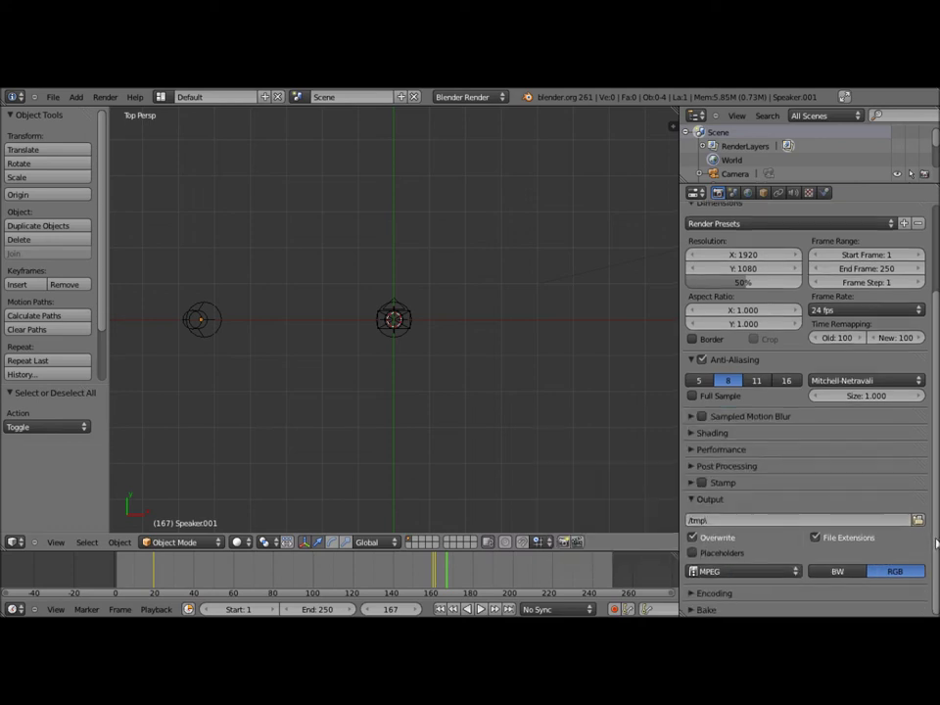
# - Set the MPEG encoding format to Mp3
pyautogui.click(695, 593)
pyautogui.scroll(-4, 835, 558)
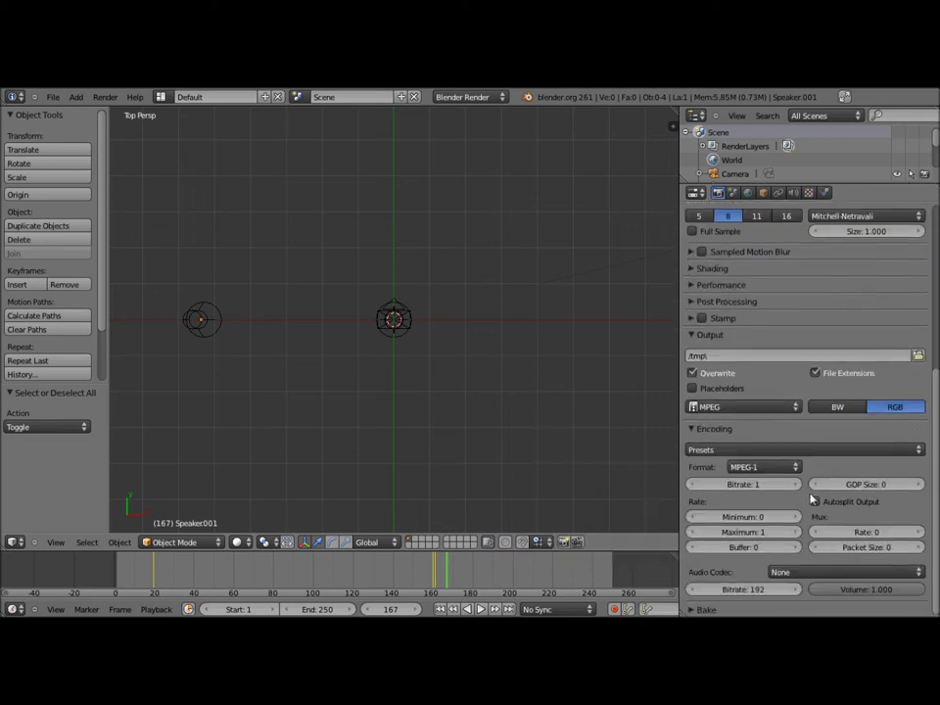
pyautogui.click(793, 467)
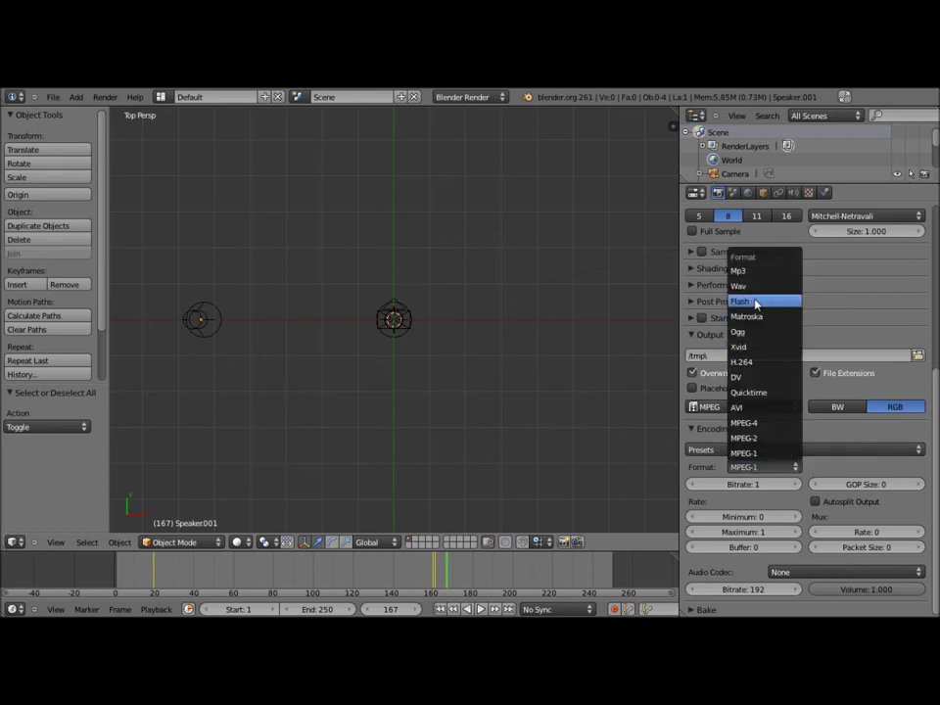
pyautogui.click(782, 271)
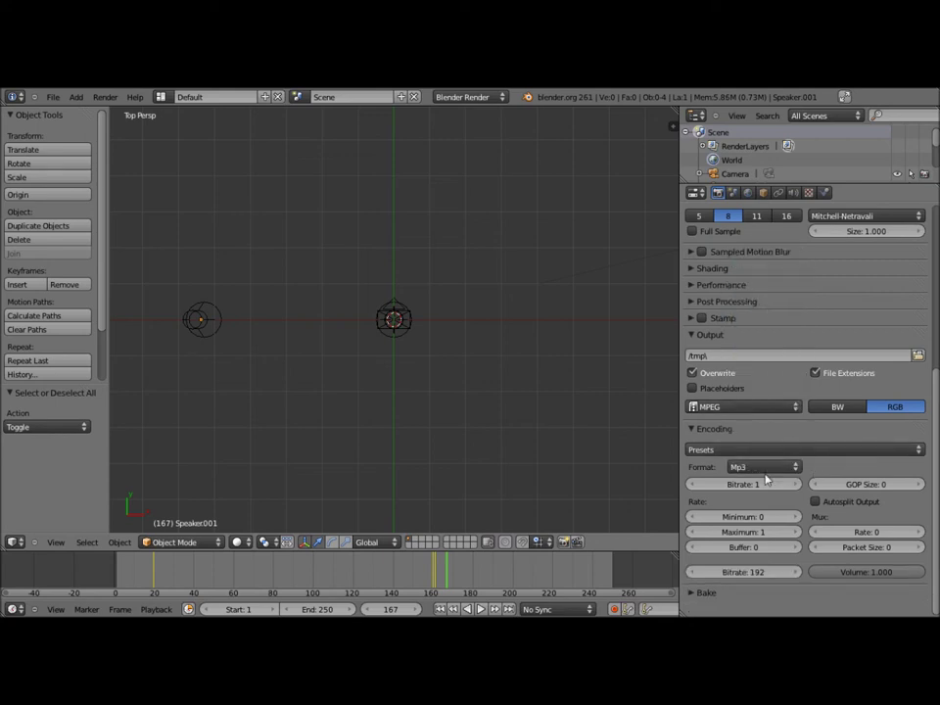
pyautogui.scroll(5, 768, 494)
pyautogui.scroll(2, 769, 494)
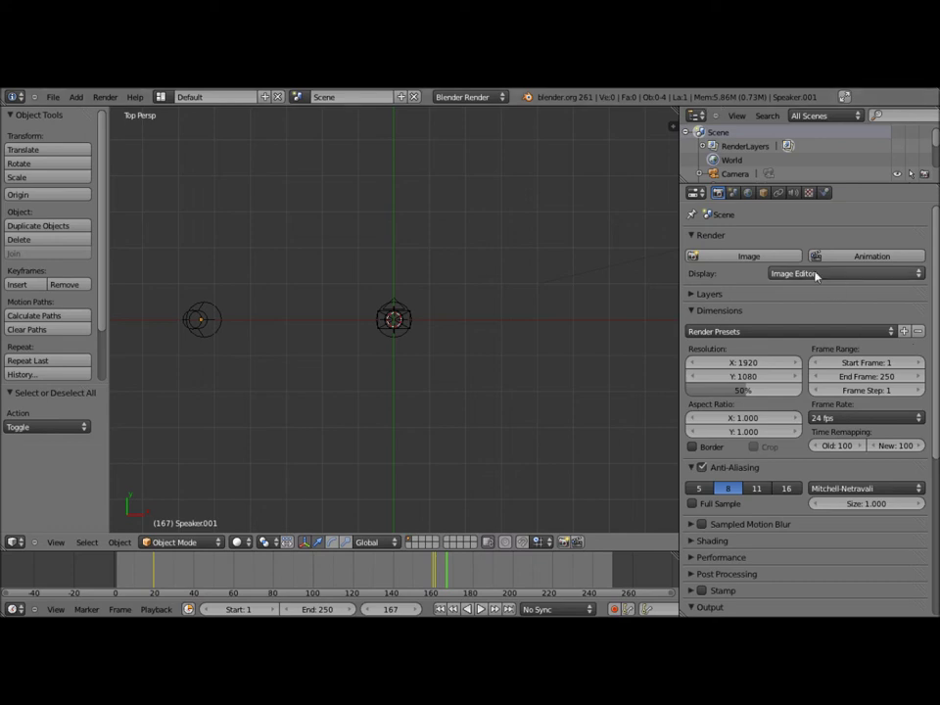
pyautogui.click(734, 193)
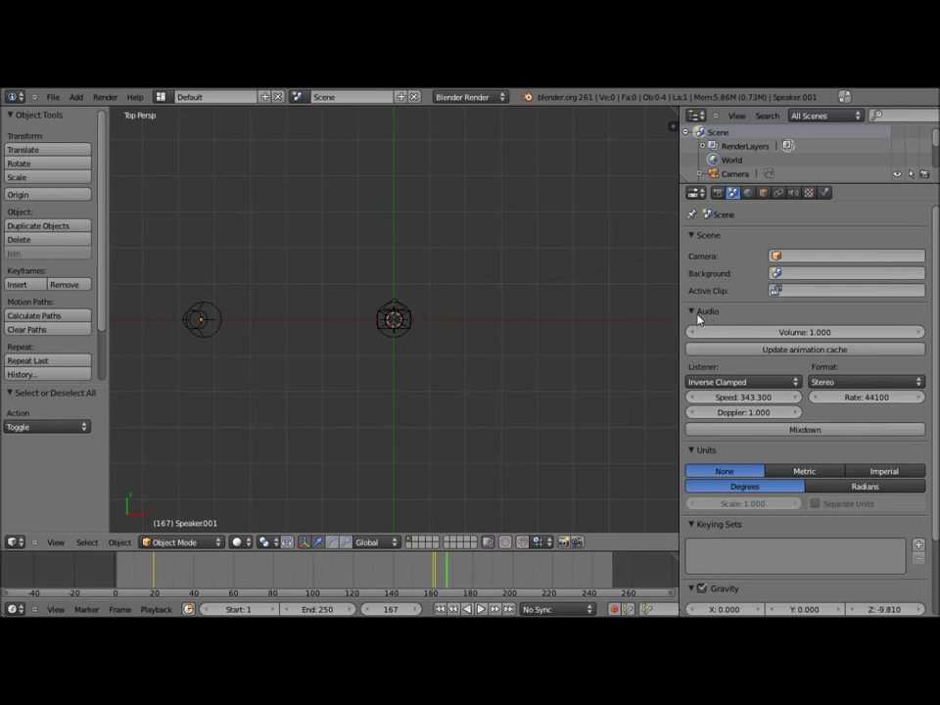
# - Scroll to the scene's Audio panel and check its stereo channel options
pyautogui.scroll(-2, 689, 313)
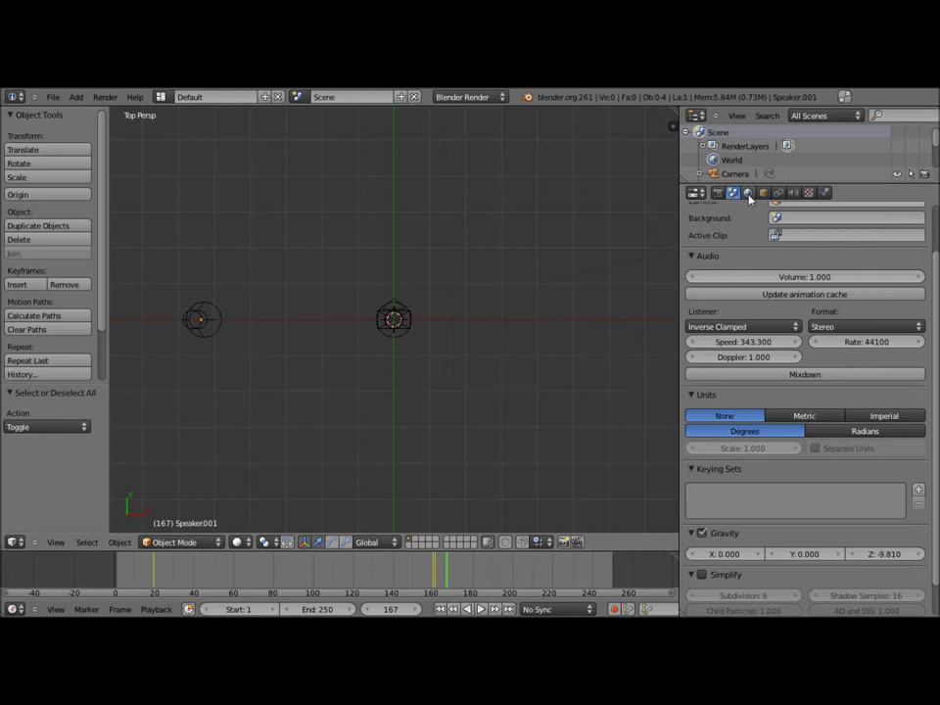
pyautogui.click(890, 332)
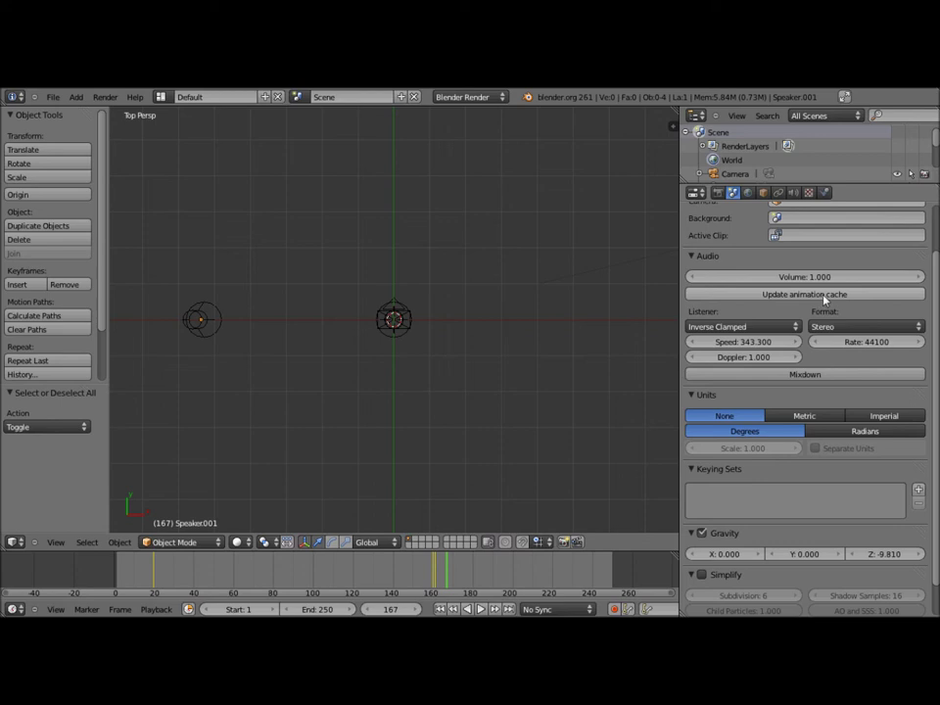
# - Open the Mixdown export and name the Desktop file jungle
pyautogui.click(822, 376)
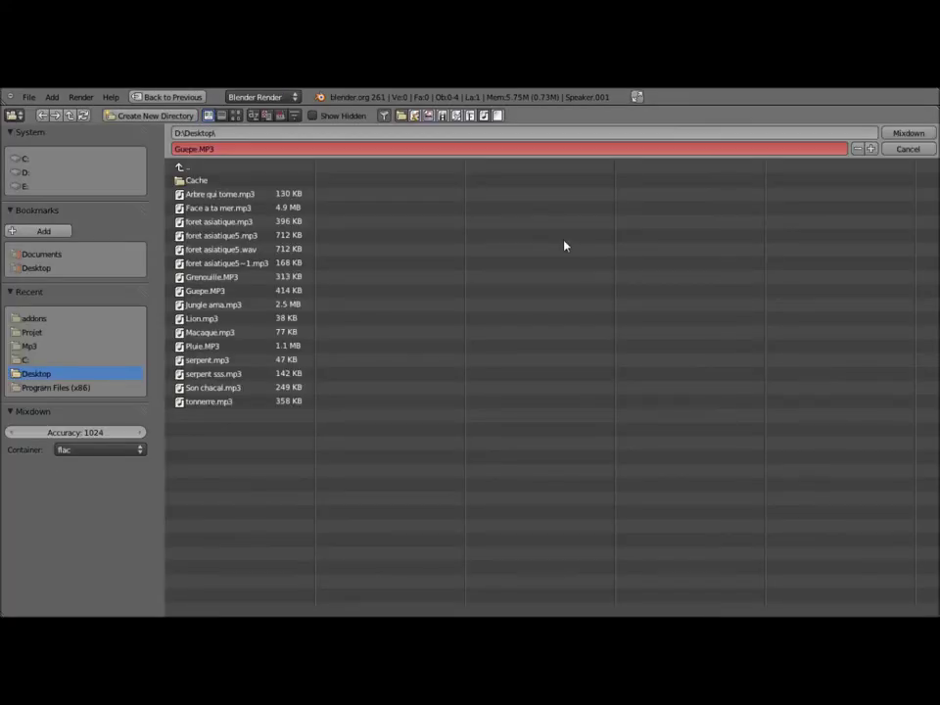
pyautogui.click(265, 149)
pyautogui.write('jungle')
pyautogui.press('Return')
# - Keep the flac container, set accuracy to 1, and start the mixdown
pyautogui.click(140, 451)
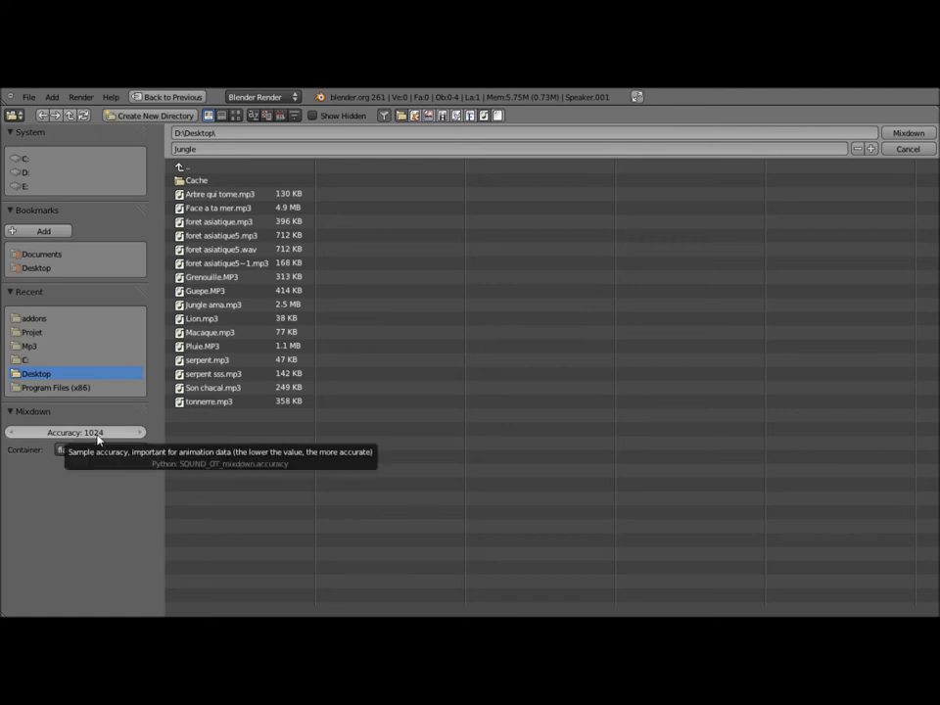
pyautogui.click(96, 435)
pyautogui.write('1')
pyautogui.press('Return')
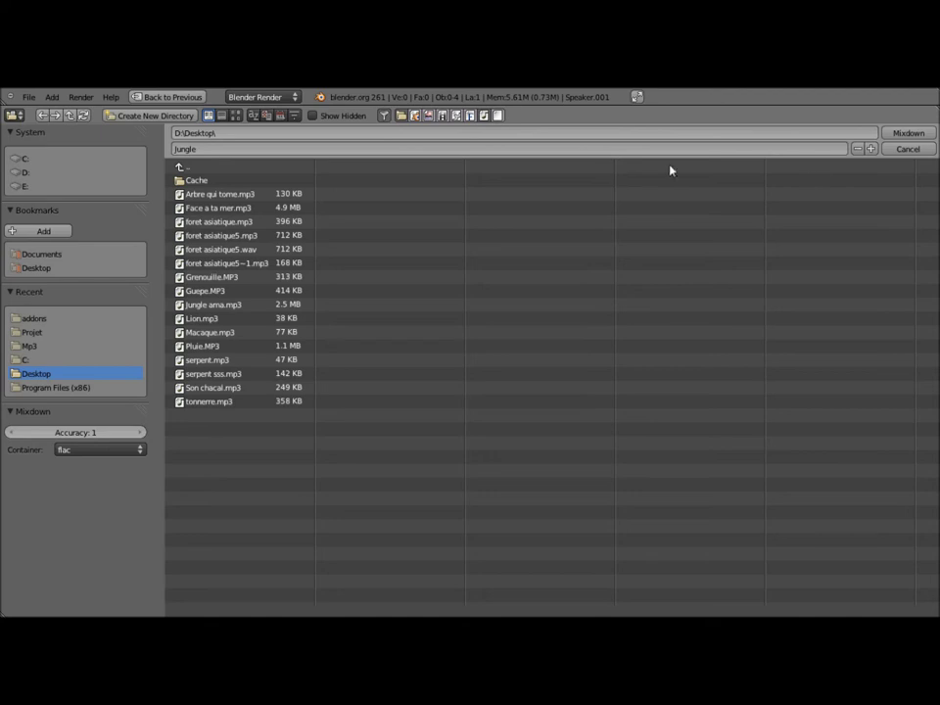
pyautogui.click(918, 140)
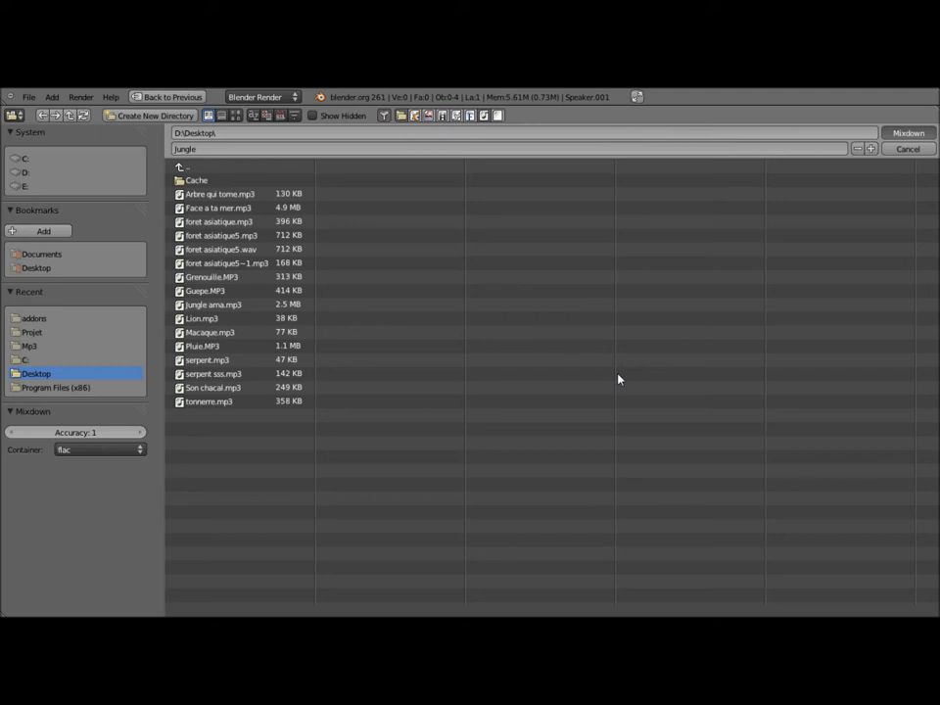
# - Confirm the jungle mixdown and return to the 3D scene
pyautogui.press('Return')
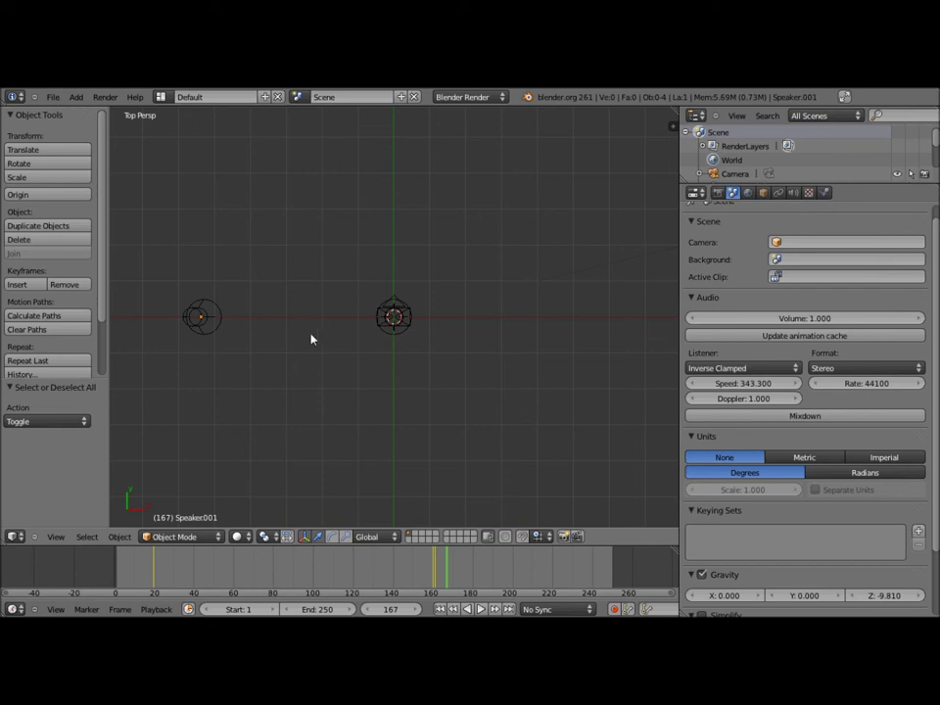
# - Delete both old speakers from the scene
pyautogui.press('a')
pyautogui.press('x')
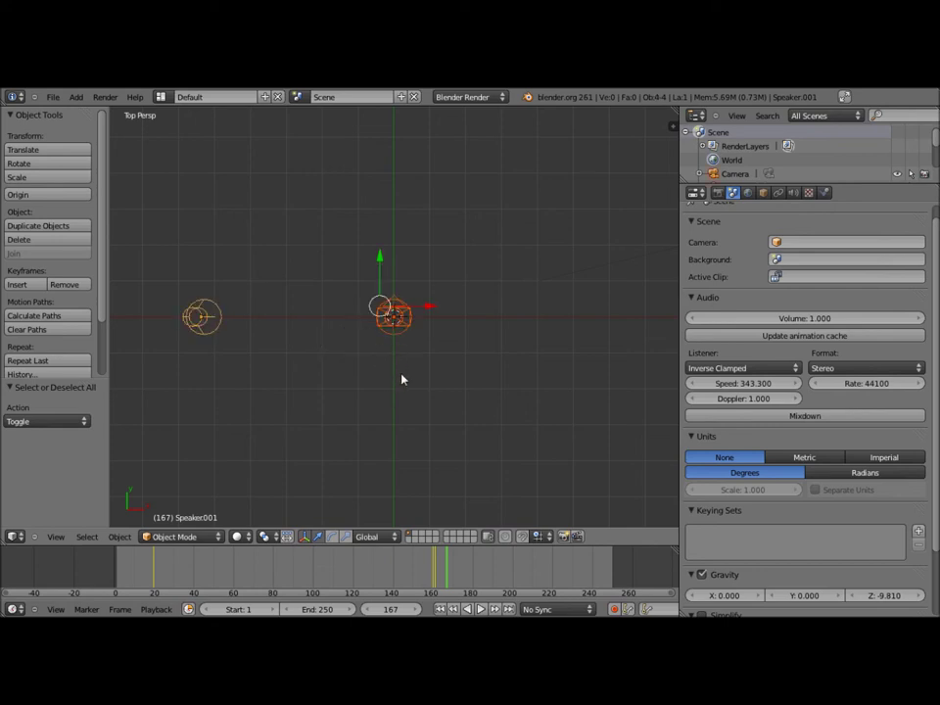
pyautogui.press('x')
pyautogui.click(424, 326)
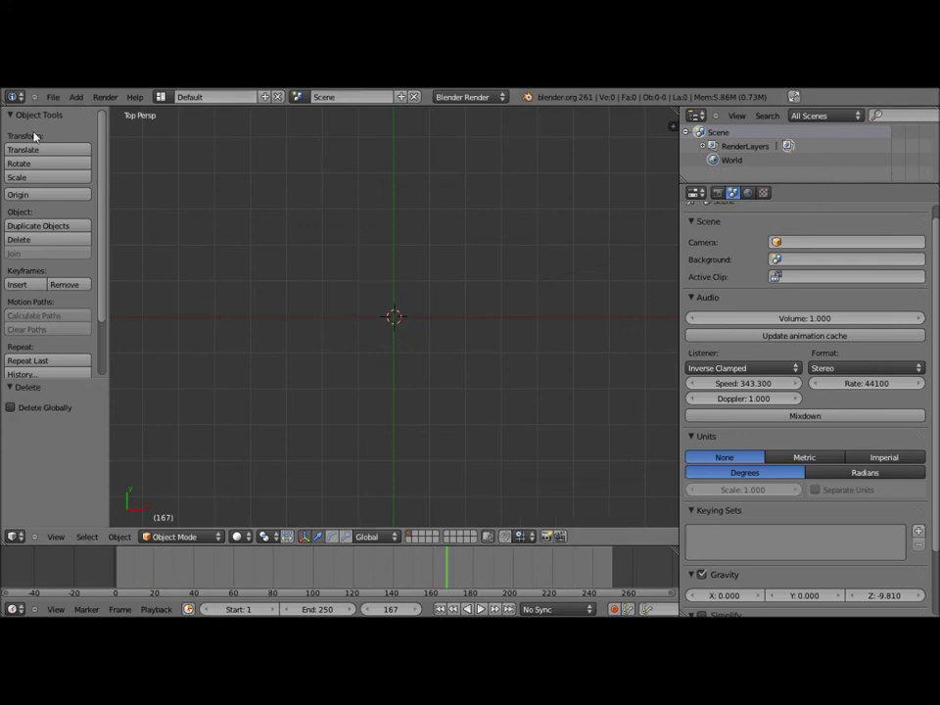
# - Add a new camera and a new speaker at the scene centre
pyautogui.click(77, 96)
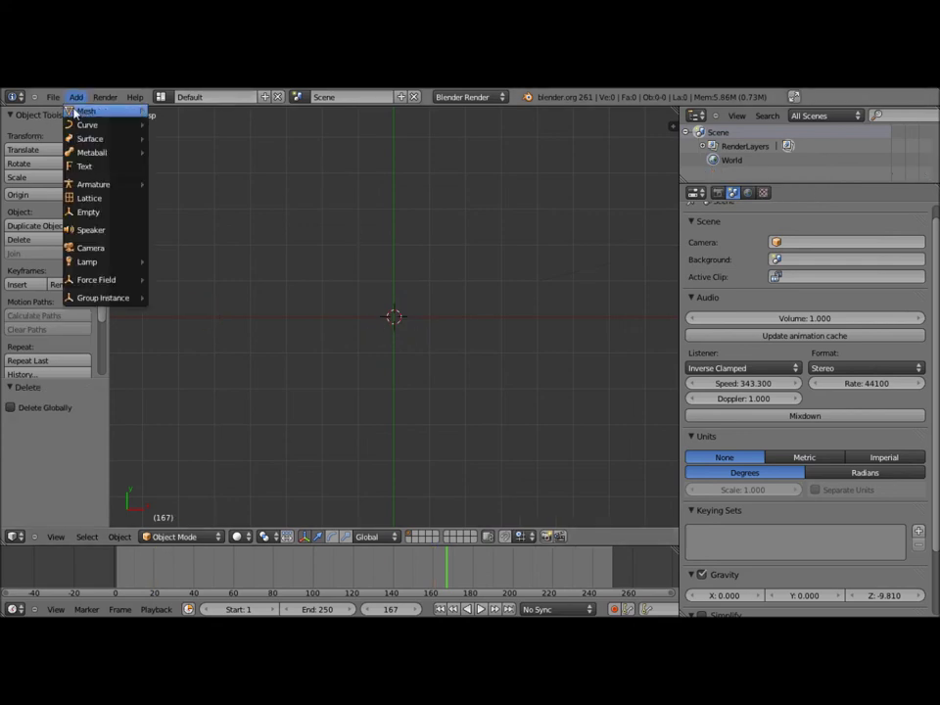
pyautogui.click(109, 249)
pyautogui.click(77, 97)
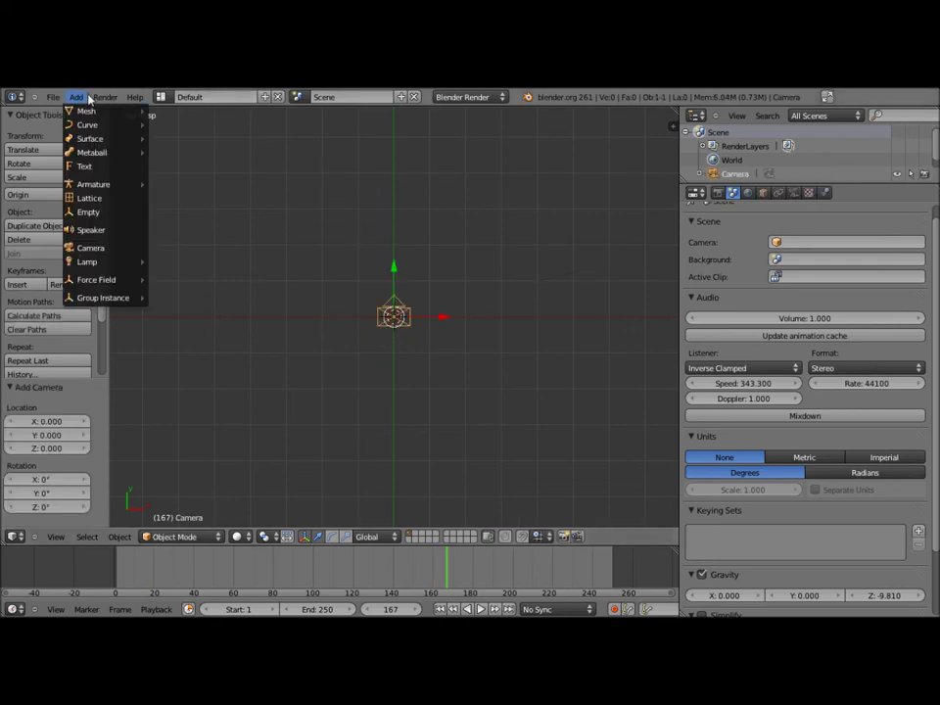
pyautogui.click(92, 231)
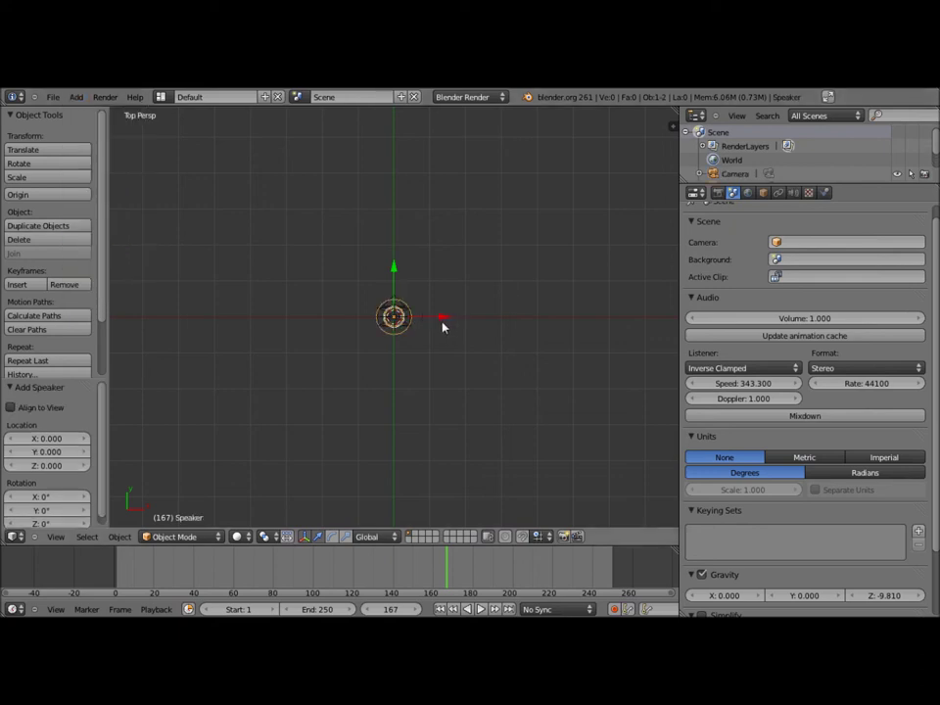
# - Move the speaker up Y to 5.827 and the camera down Y to -7.543
pyautogui.scroll(-3, 398, 297)
pyautogui.moveTo(392, 270); pyautogui.dragTo(392, 169)
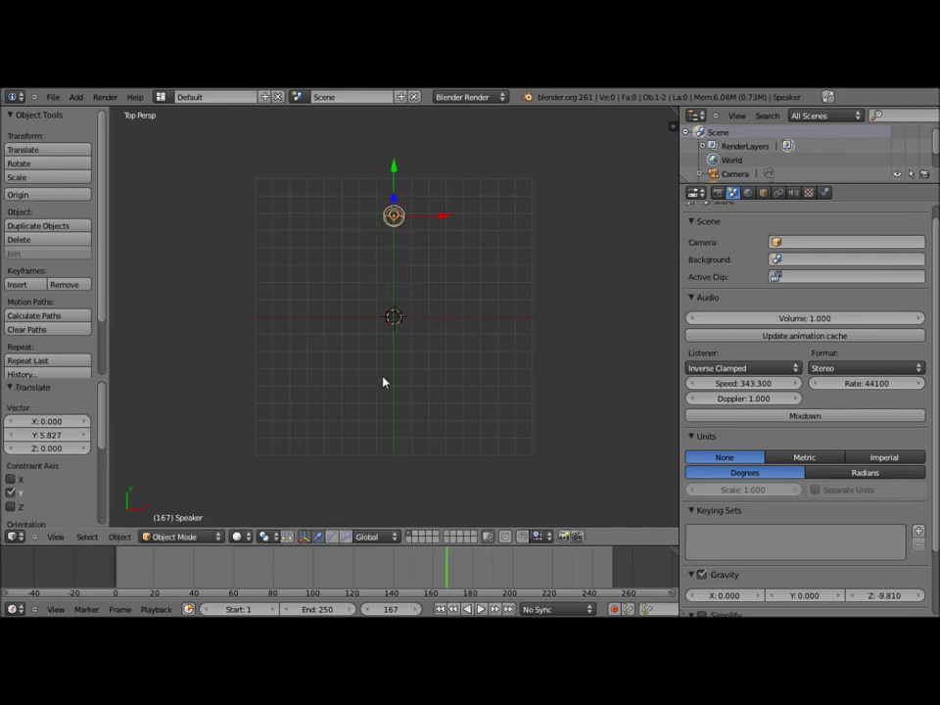
pyautogui.rightClick(396, 323)
pyautogui.press('g')
pyautogui.press('Escape')
pyautogui.press('g')
pyautogui.press('y')
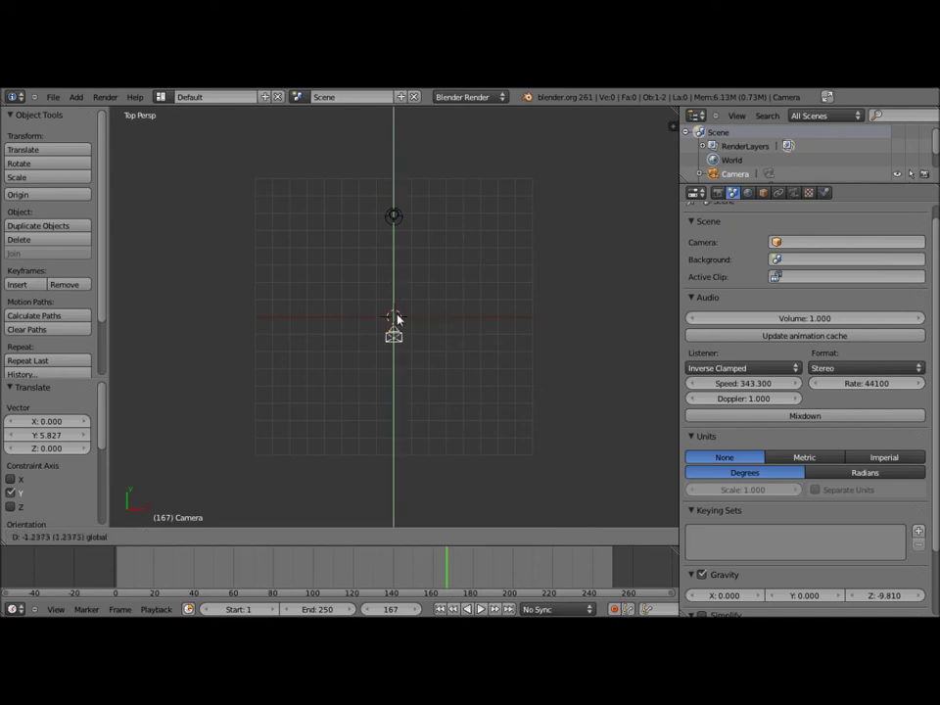
pyautogui.click(398, 404)
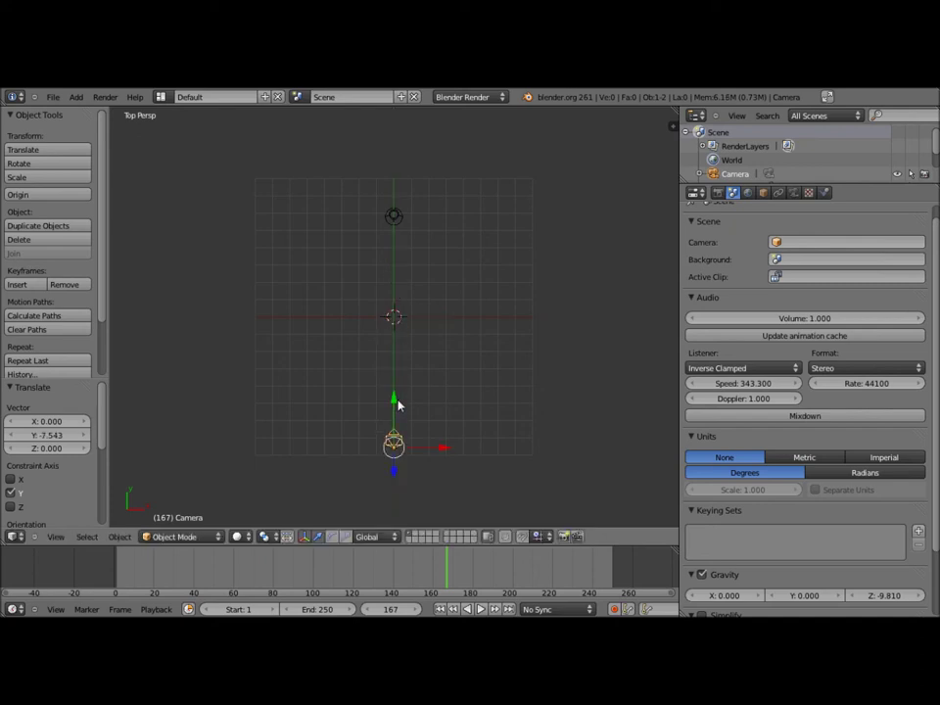
pyautogui.rightClick(398, 230)
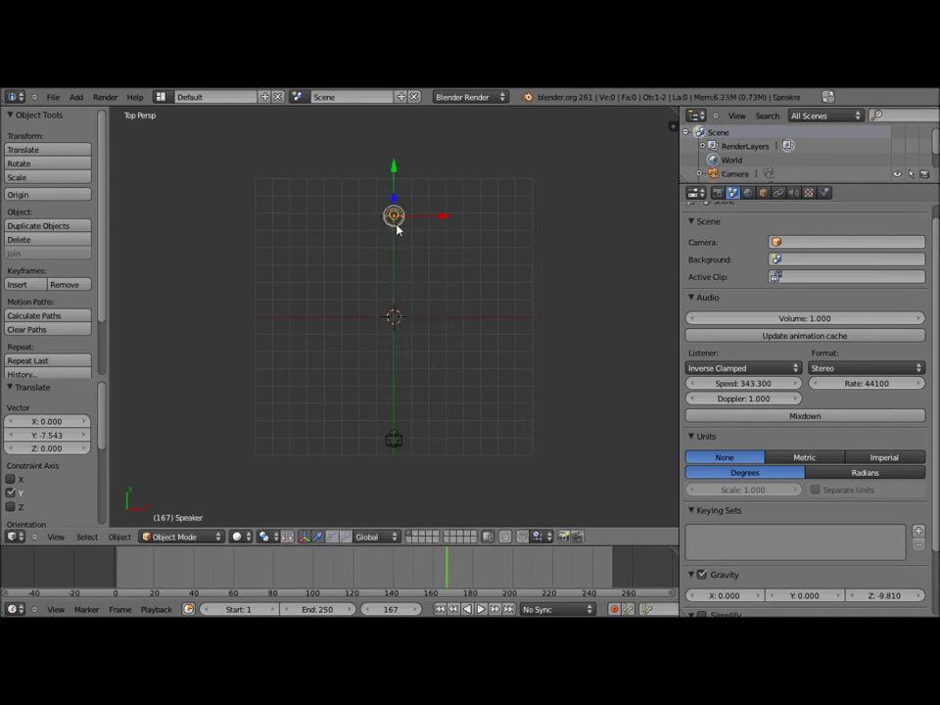
pyautogui.click(794, 192)
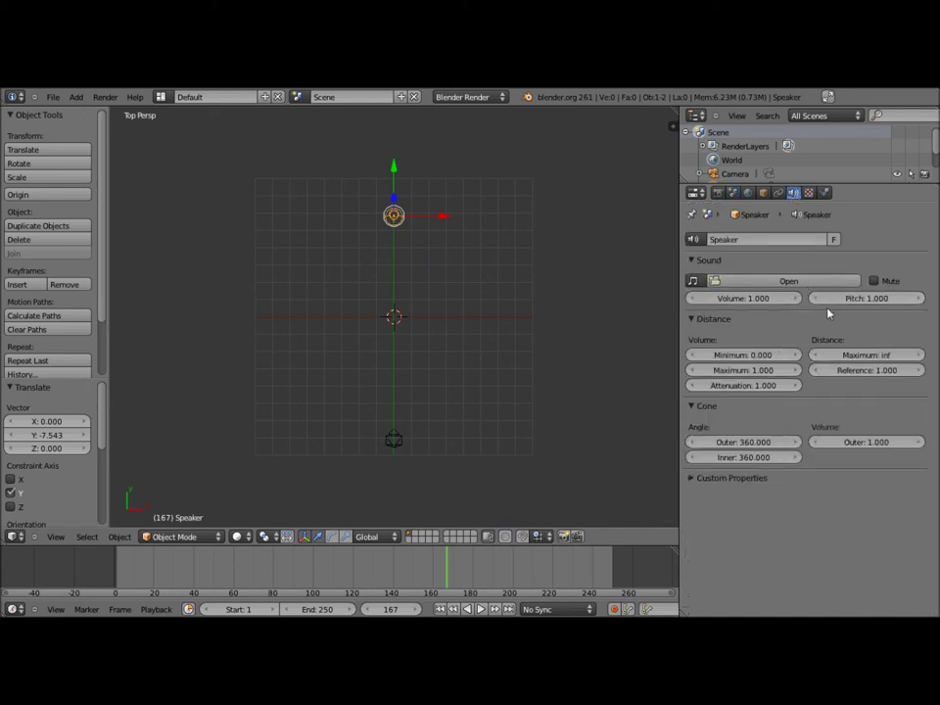
# - Load D.A.N.C.E.mp3 as the speaker's sound
pyautogui.click(790, 281)
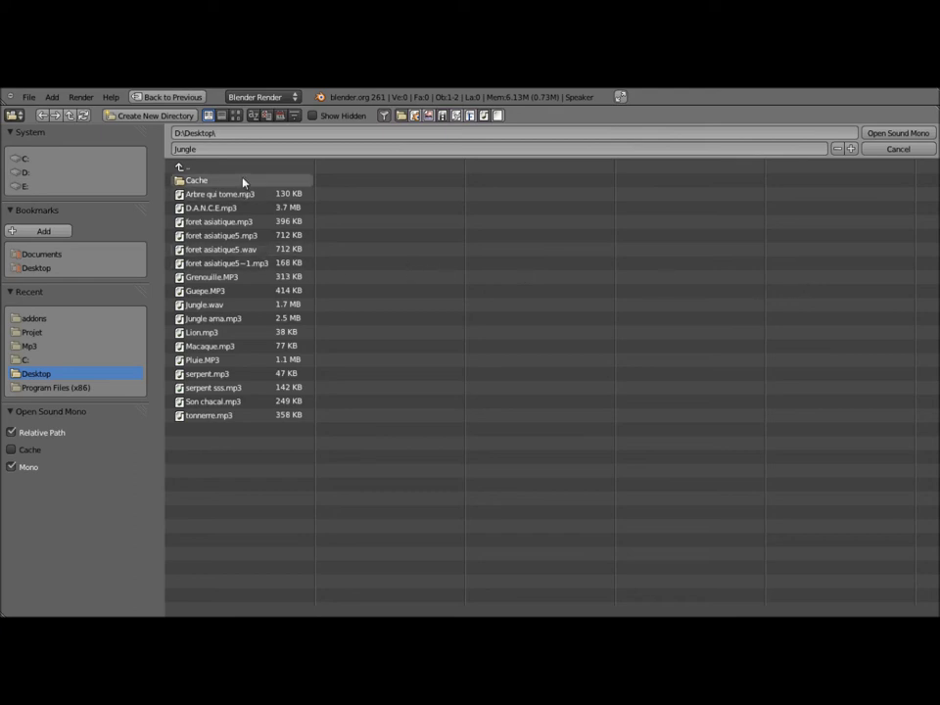
pyautogui.click(264, 208)
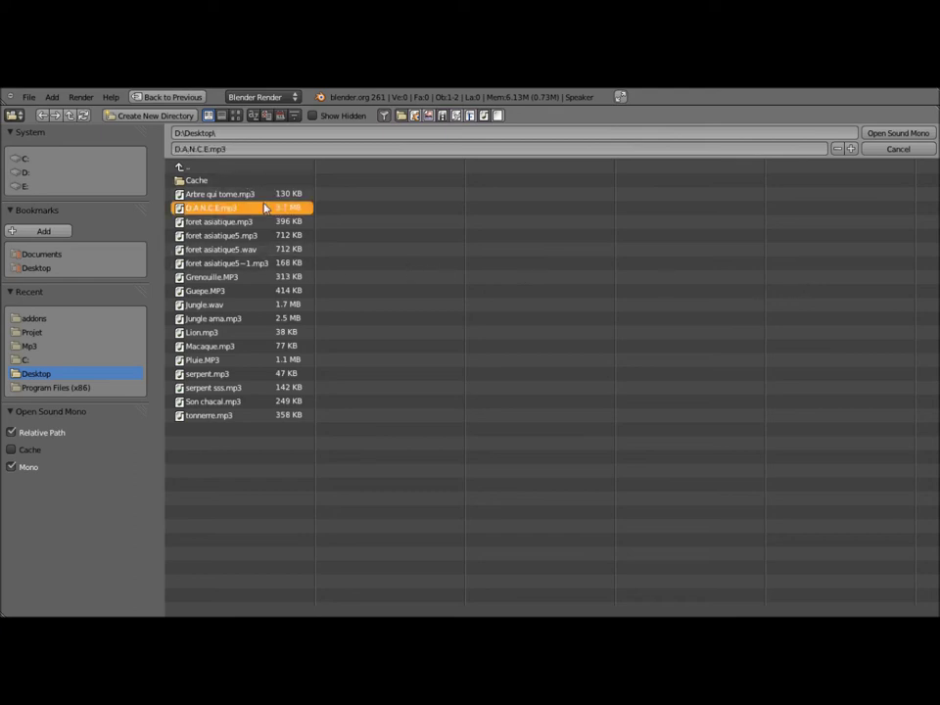
pyautogui.click(886, 133)
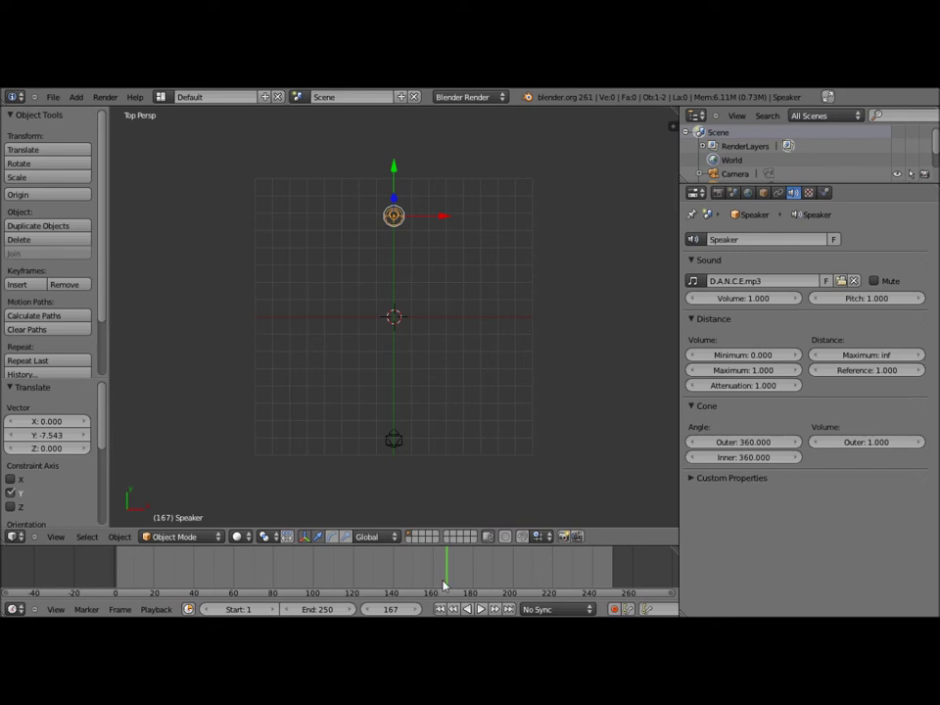
# - Play the animation from frame 0 to hear the sound, then stop and rewind to frame 0
pyautogui.click(332, 588)
pyautogui.click(114, 590)
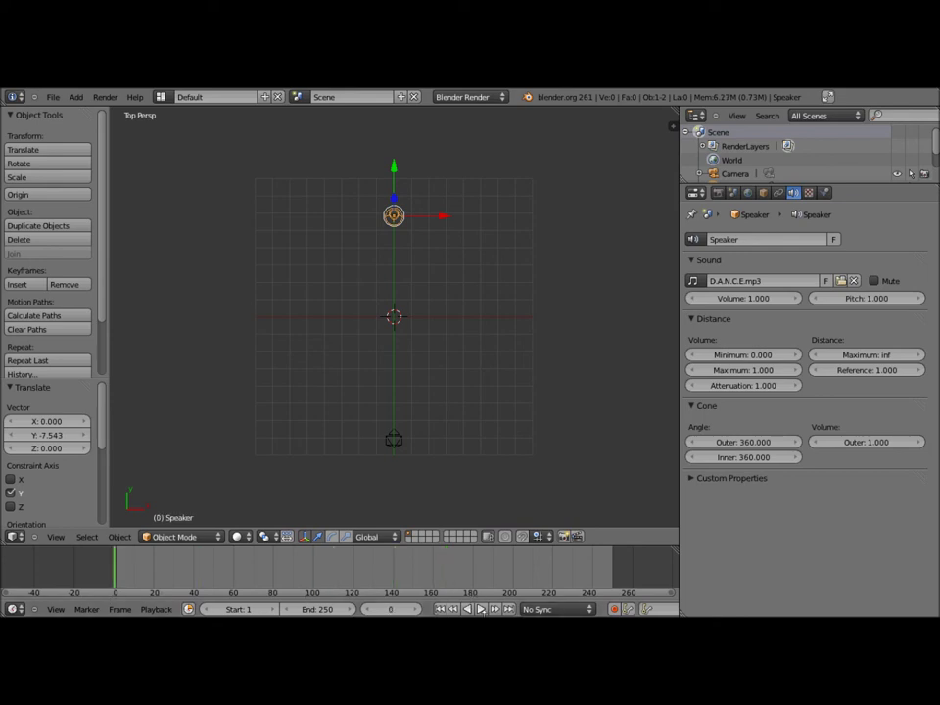
pyautogui.click(480, 609)
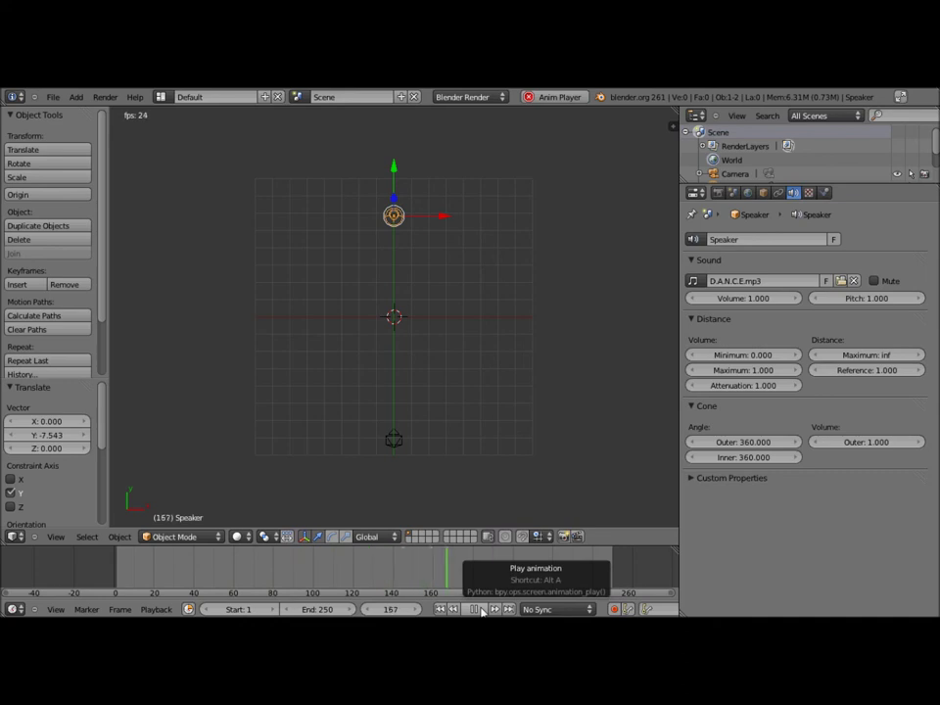
pyautogui.click(476, 609)
pyautogui.moveTo(478, 580)
pyautogui.mouseDown()
pyautogui.moveTo(417, 531)
pyautogui.moveTo(102, 542)
pyautogui.mouseUp()
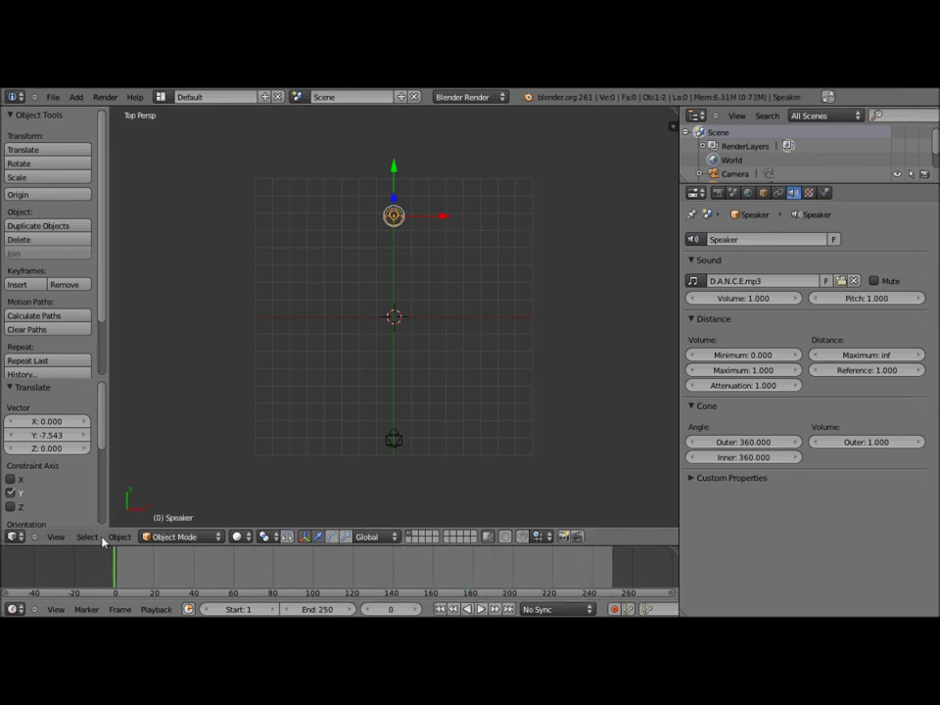
# - Unlink the speaker's sound and reload D.A.N.C.E.mp3
pyautogui.click(853, 281)
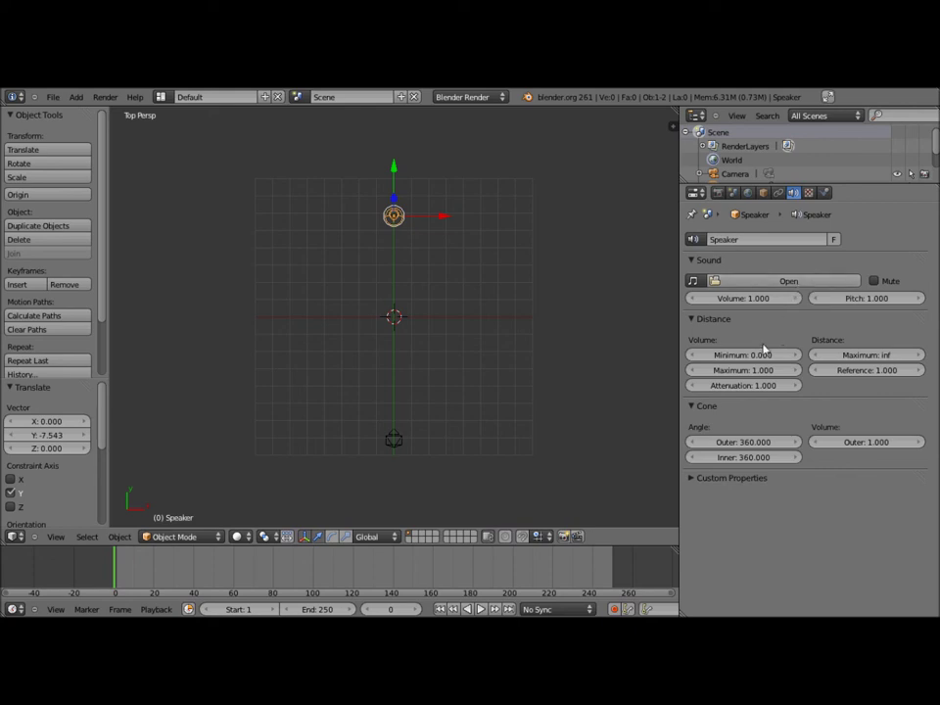
pyautogui.click(794, 281)
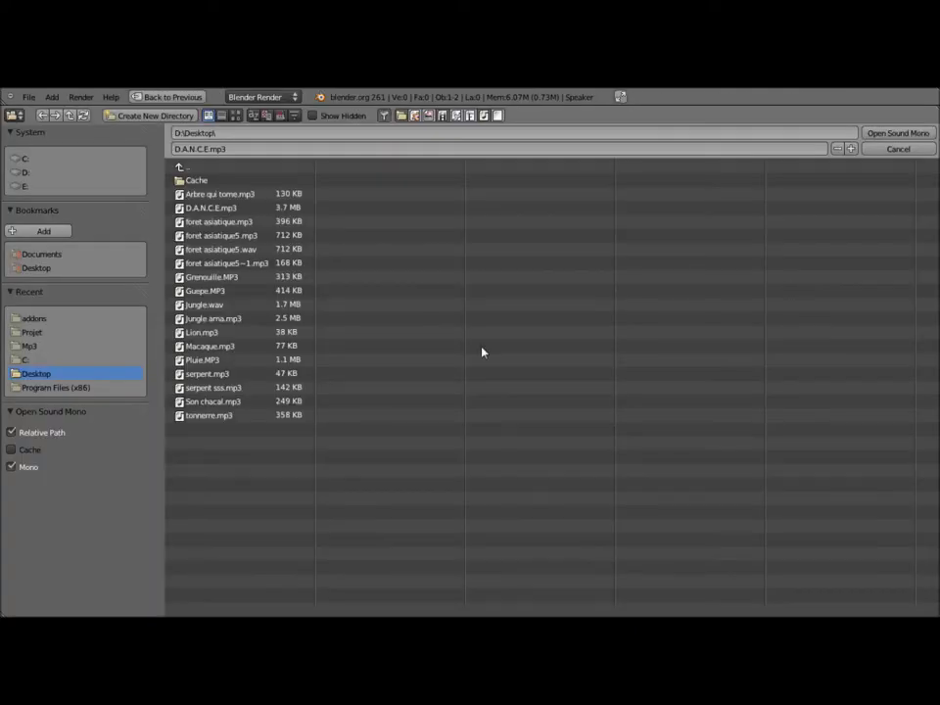
pyautogui.click(211, 207)
pyautogui.click(886, 134)
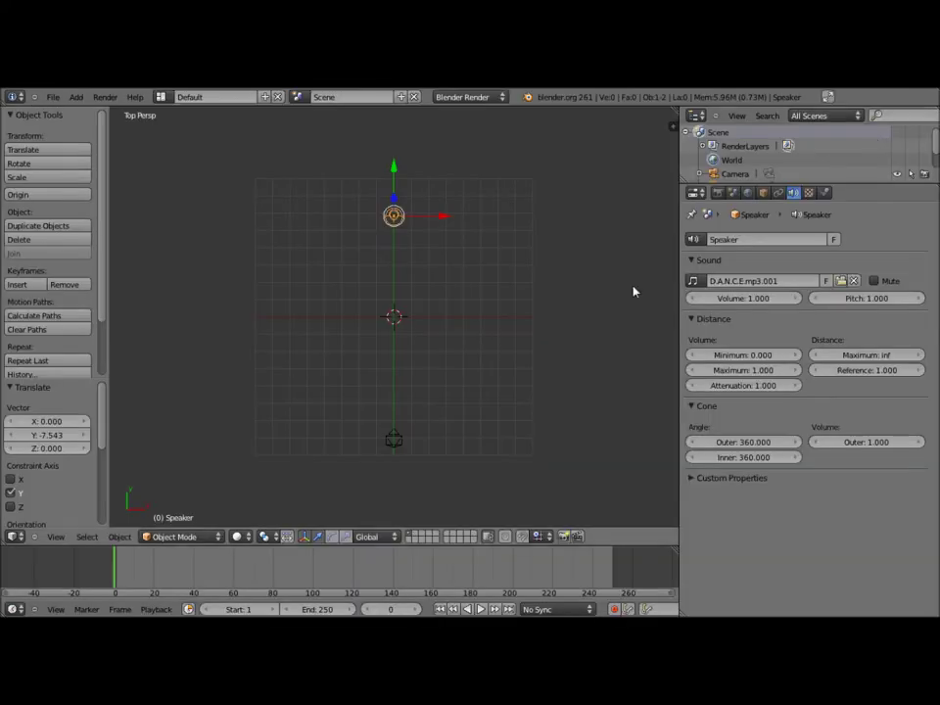
# - Keyframe the camera's location, then move it up the Y axis and keyframe it at frame 80
pyautogui.rightClick(397, 445)
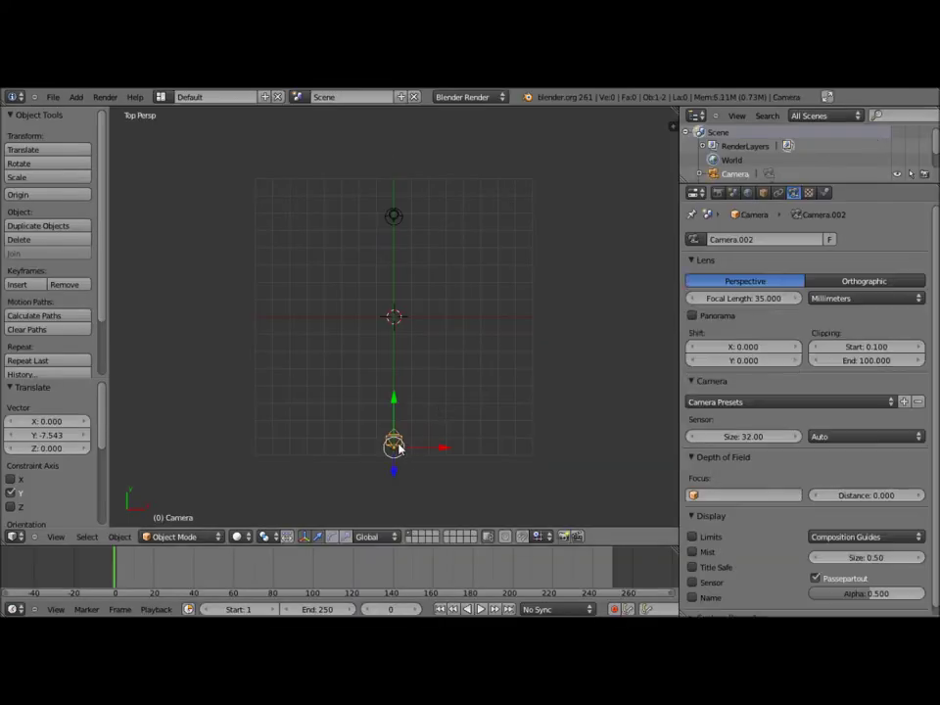
pyautogui.press('i')
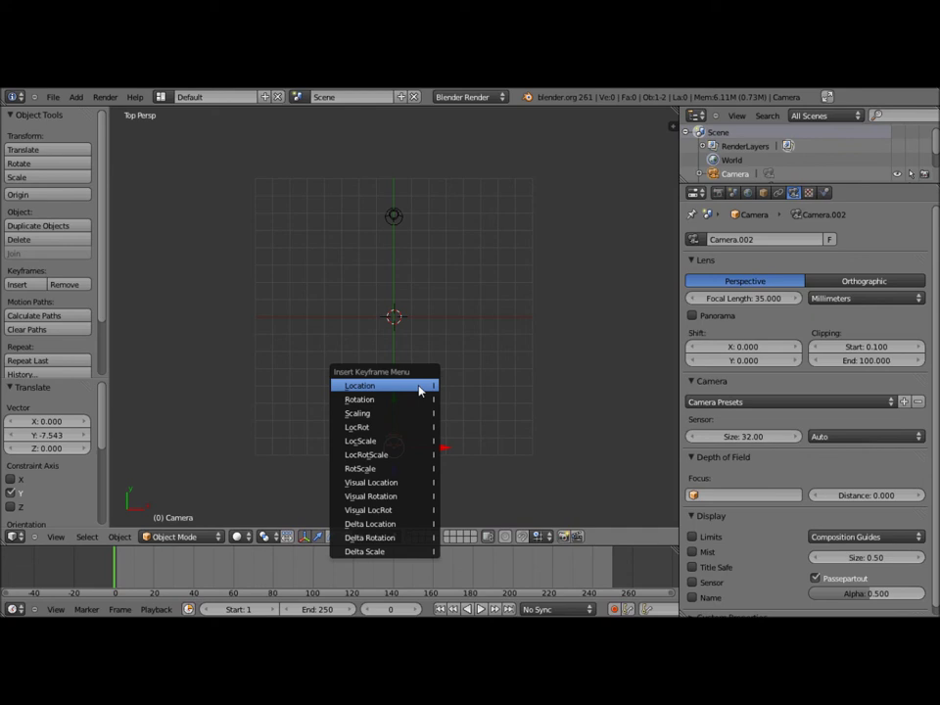
pyautogui.click(419, 388)
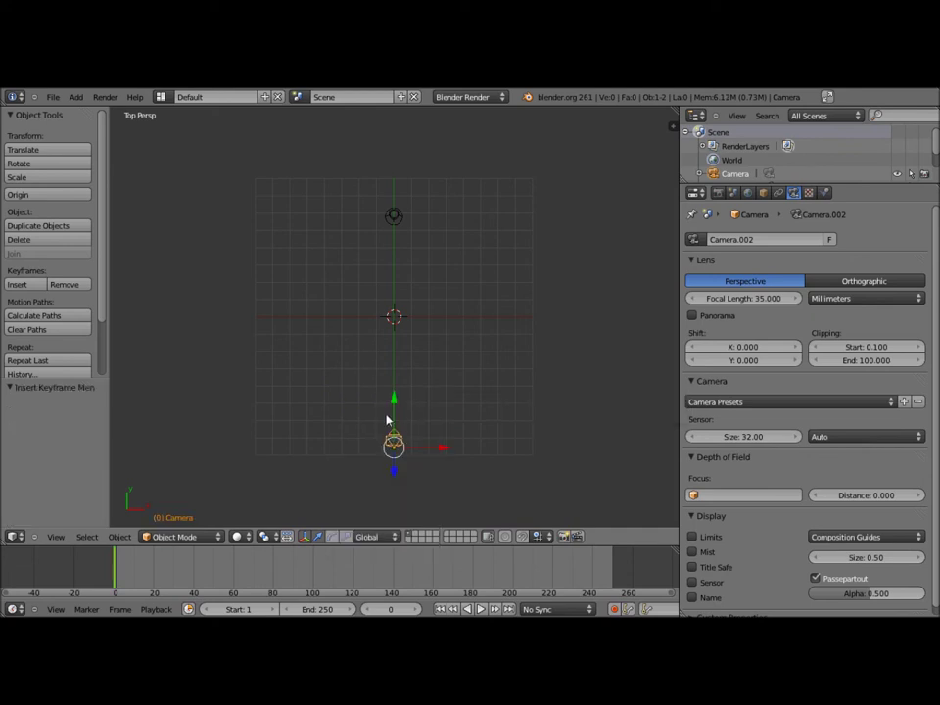
pyautogui.moveTo(391, 409); pyautogui.dragTo(391, 203)
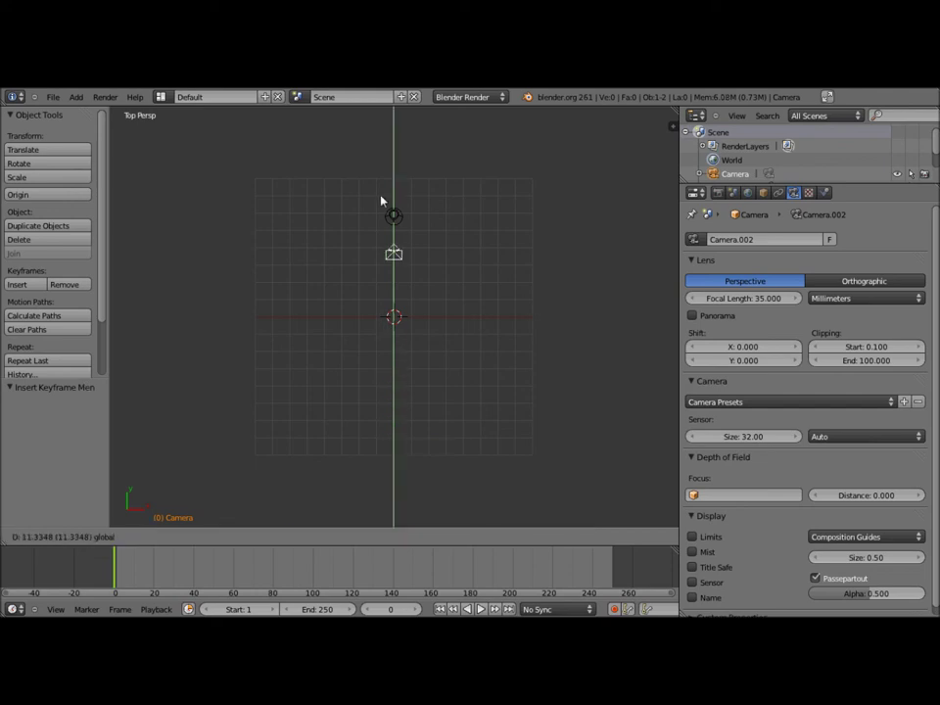
pyautogui.moveTo(112, 574); pyautogui.dragTo(272, 571)
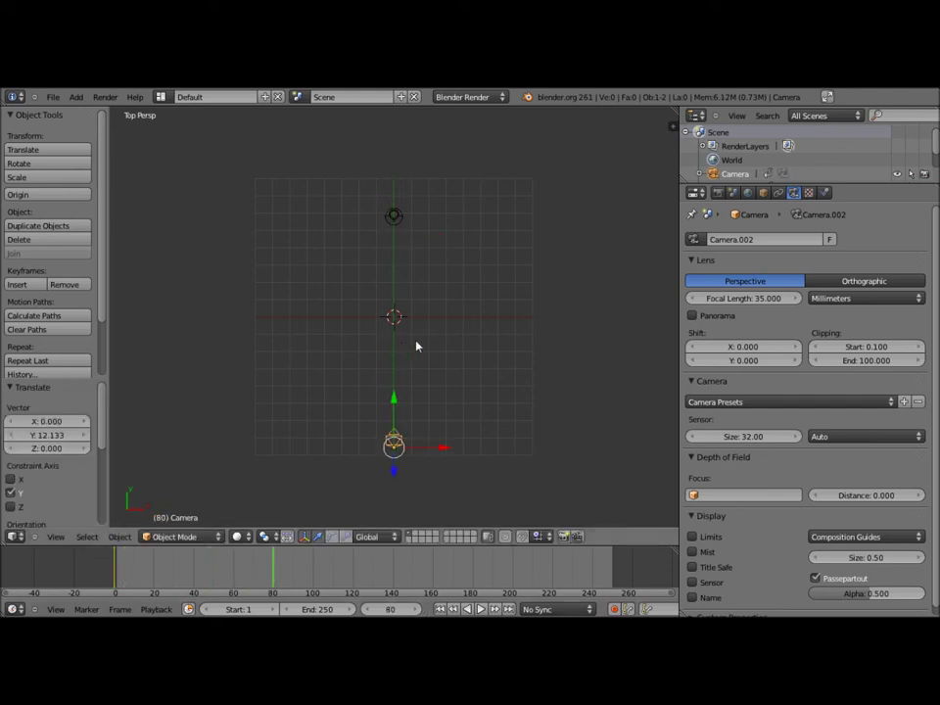
pyautogui.moveTo(393, 410); pyautogui.dragTo(412, 205)
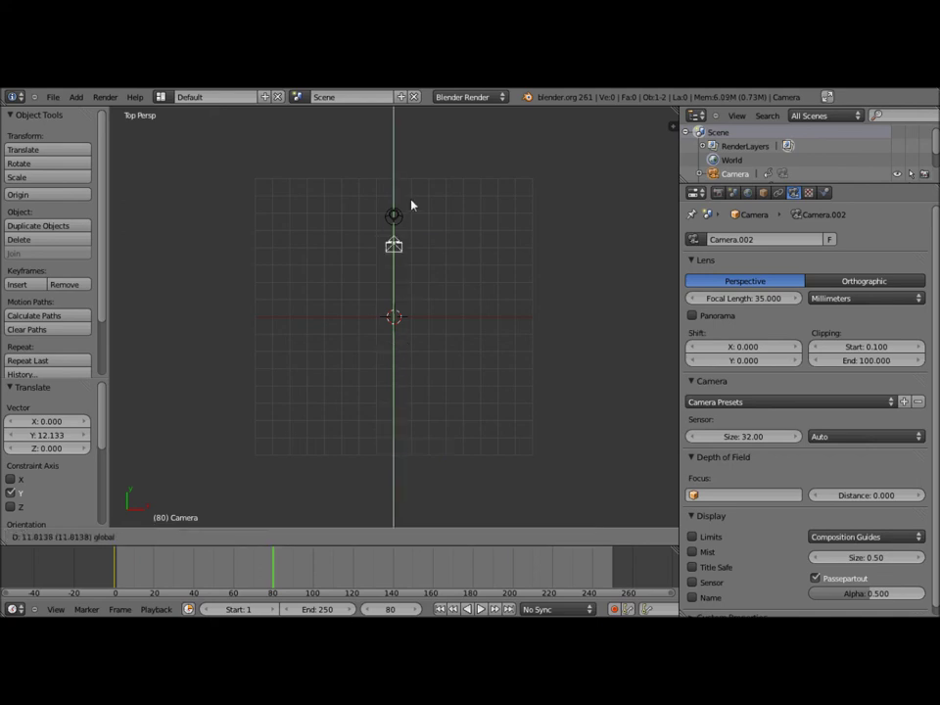
pyautogui.press('i')
pyautogui.click(415, 200)
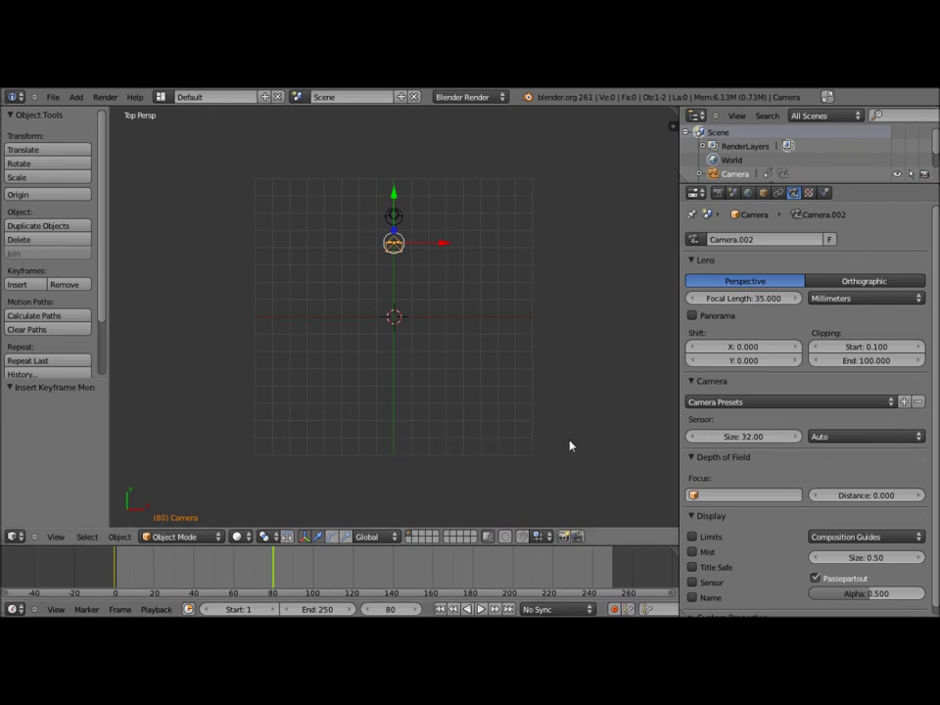
# - Play the camera move from frame 0 to preview it, then select the speaker
pyautogui.click(480, 609)
pyautogui.click(480, 609)
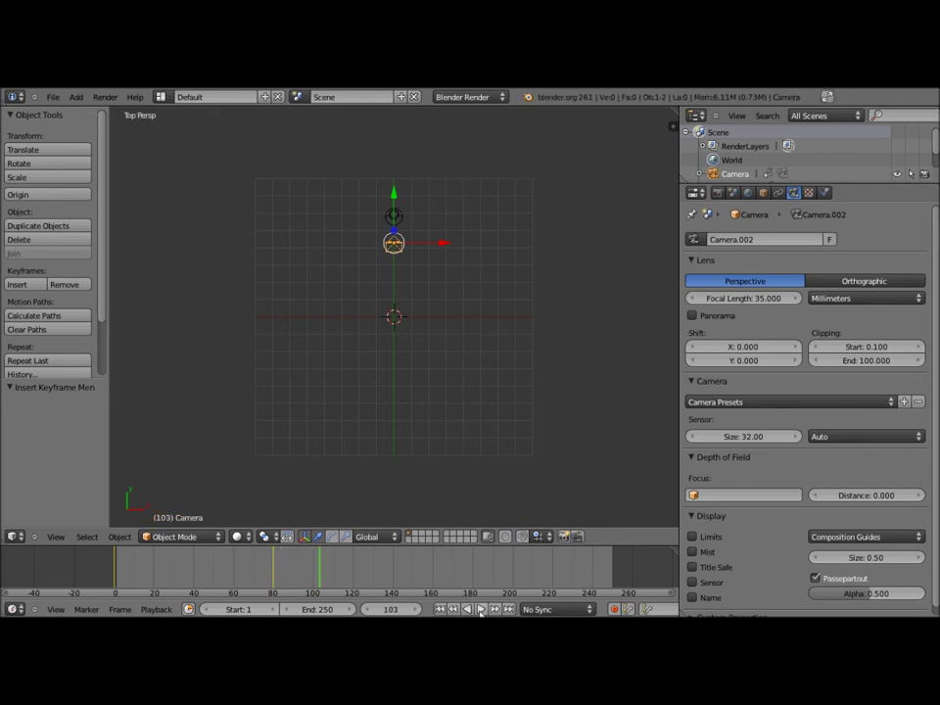
pyautogui.press('Down')
pyautogui.press('Down')
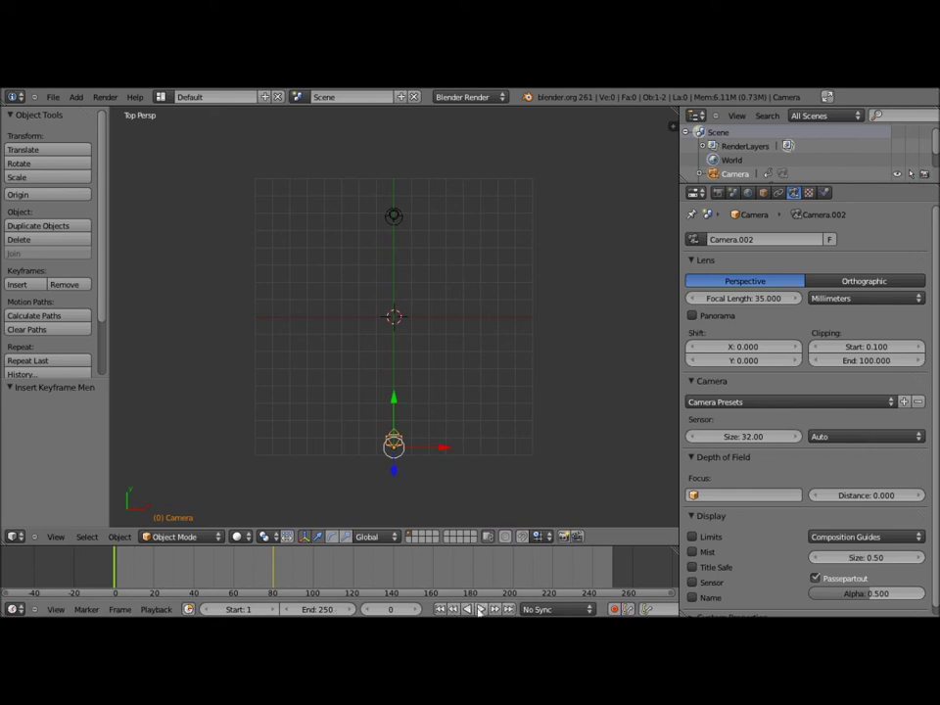
pyautogui.click(480, 609)
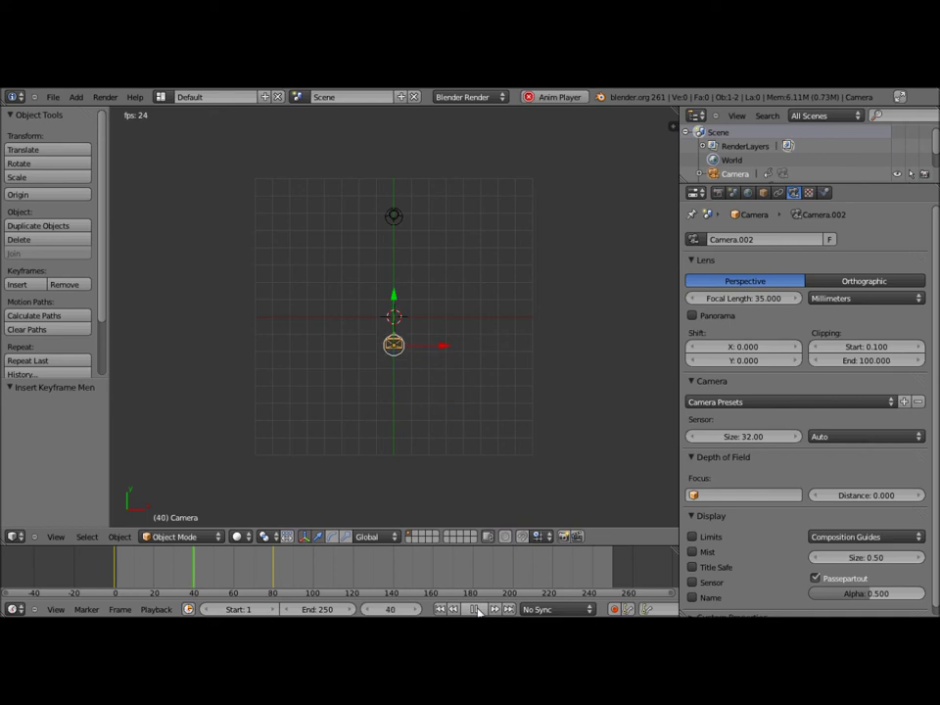
pyautogui.click(478, 611)
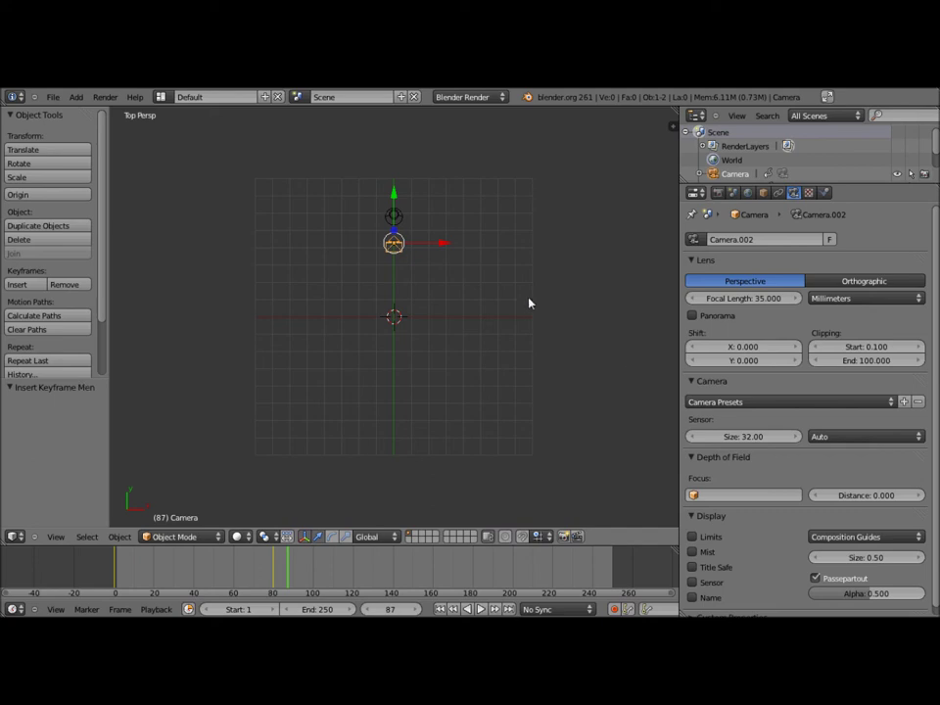
pyautogui.scroll(-1, 512, 365)
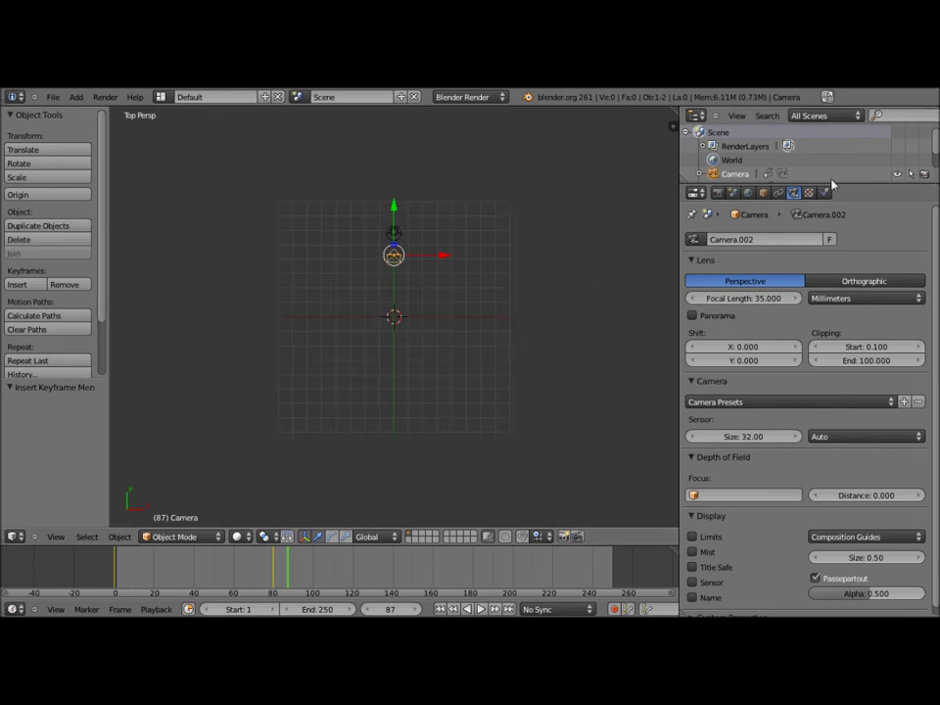
pyautogui.rightClick(394, 236)
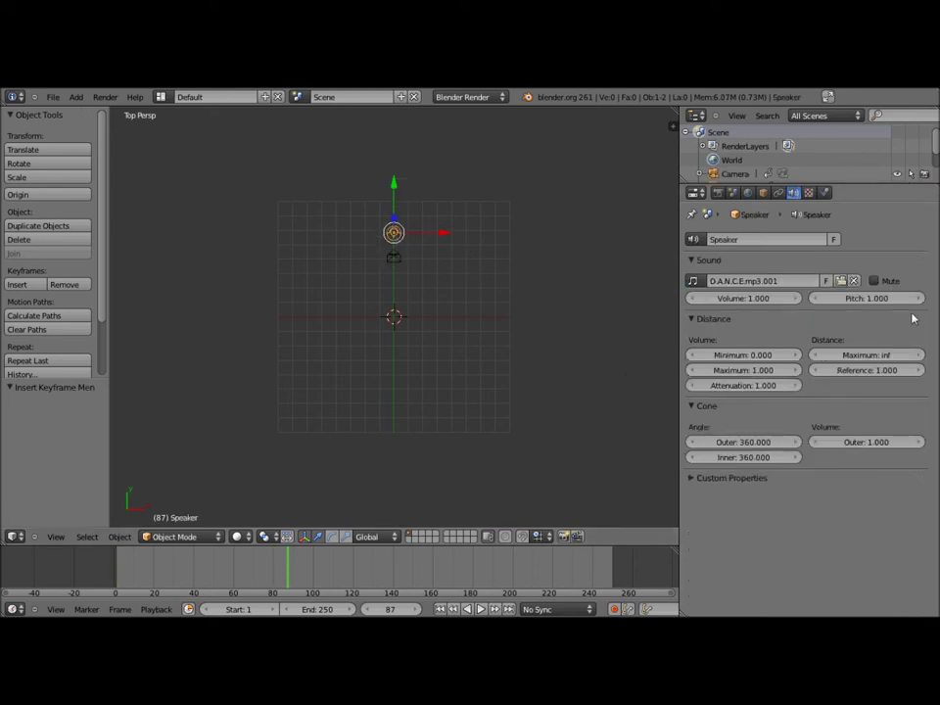
# - Orbit the 3D view into an angled User Persp view of the scene
pyautogui.moveTo(420, 341)
pyautogui.mouseDown(button='middle')
pyautogui.moveTo(458, 369)
pyautogui.moveTo(533, 307)
pyautogui.moveTo(315, 214)
pyautogui.mouseUp(button='middle')
pyautogui.moveTo(299, 278)
pyautogui.mouseDown(button='middle')
pyautogui.moveTo(347, 308)
pyautogui.moveTo(434, 336)
pyautogui.moveTo(495, 251)
pyautogui.moveTo(404, 213)
pyautogui.moveTo(367, 308)
pyautogui.moveTo(398, 399)
pyautogui.moveTo(459, 376)
pyautogui.moveTo(359, 328)
pyautogui.moveTo(511, 426)
pyautogui.moveTo(593, 388)
pyautogui.moveTo(420, 285)
pyautogui.mouseUp(button='middle')
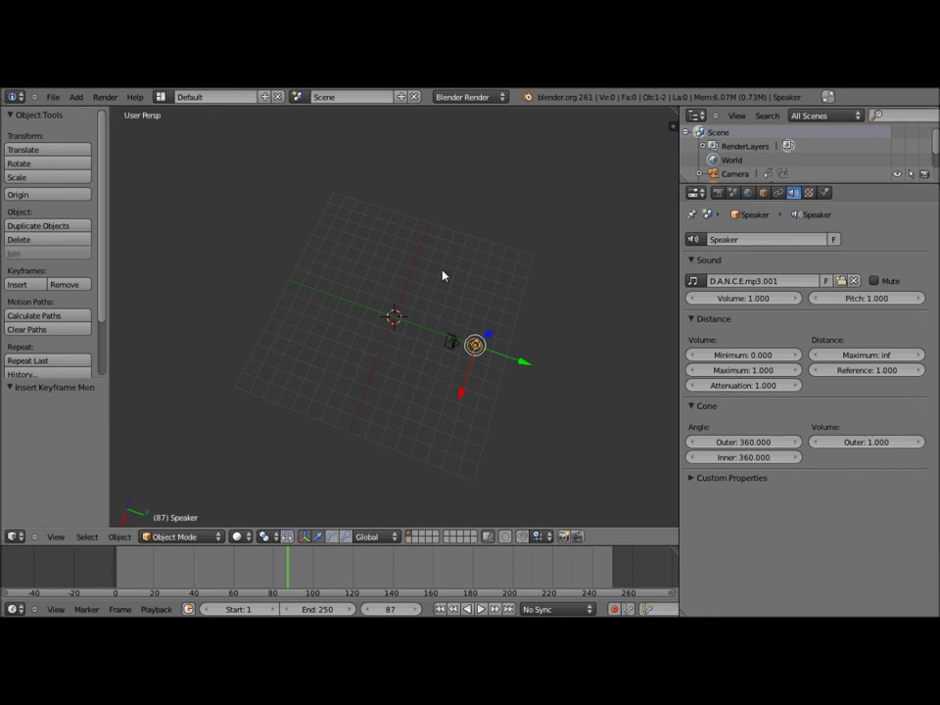
# - Change the 3D view area's editor type to the Video Sequence Editor
pyautogui.click(15, 537)
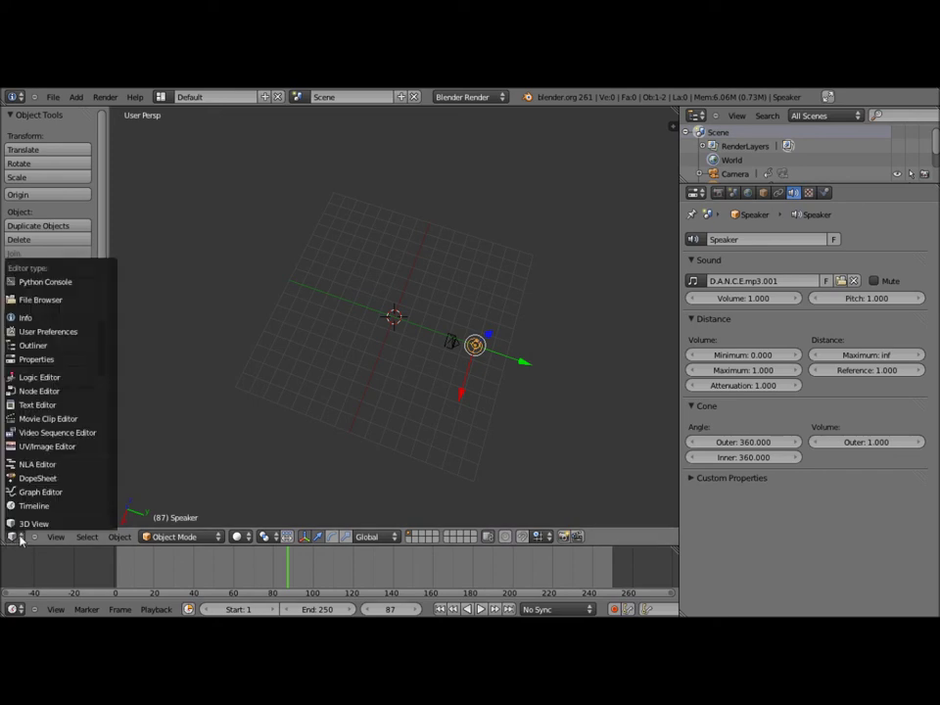
pyautogui.click(103, 418)
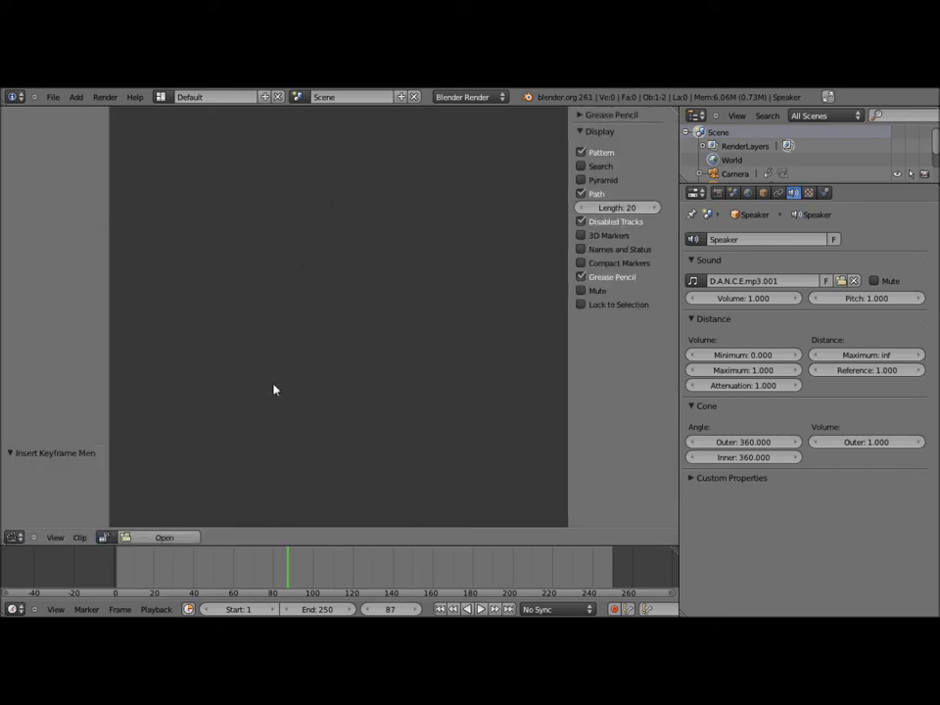
pyautogui.click(15, 538)
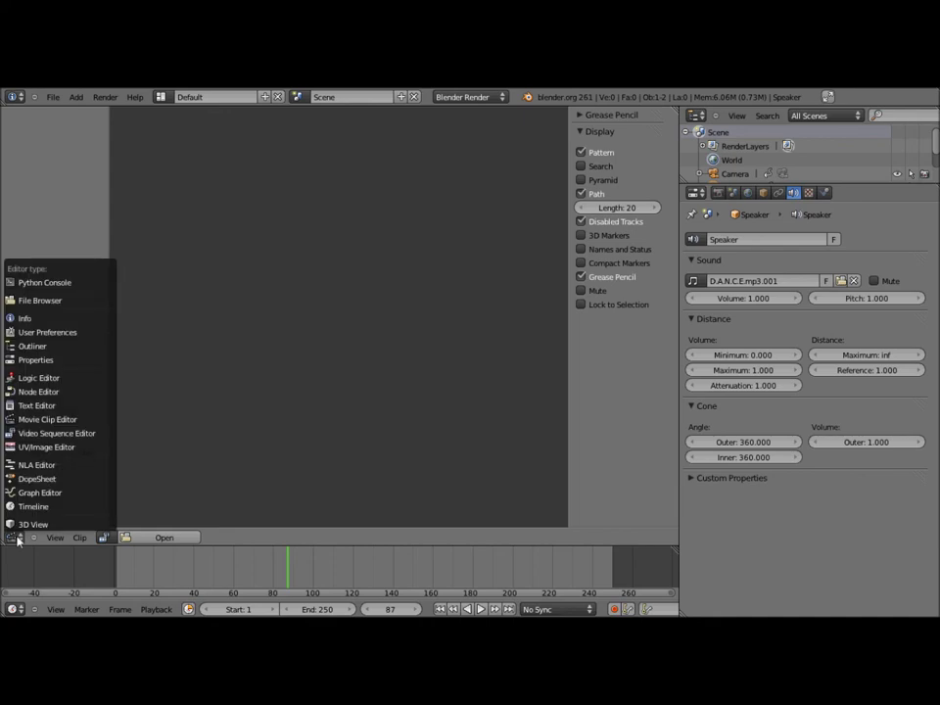
pyautogui.click(16, 539)
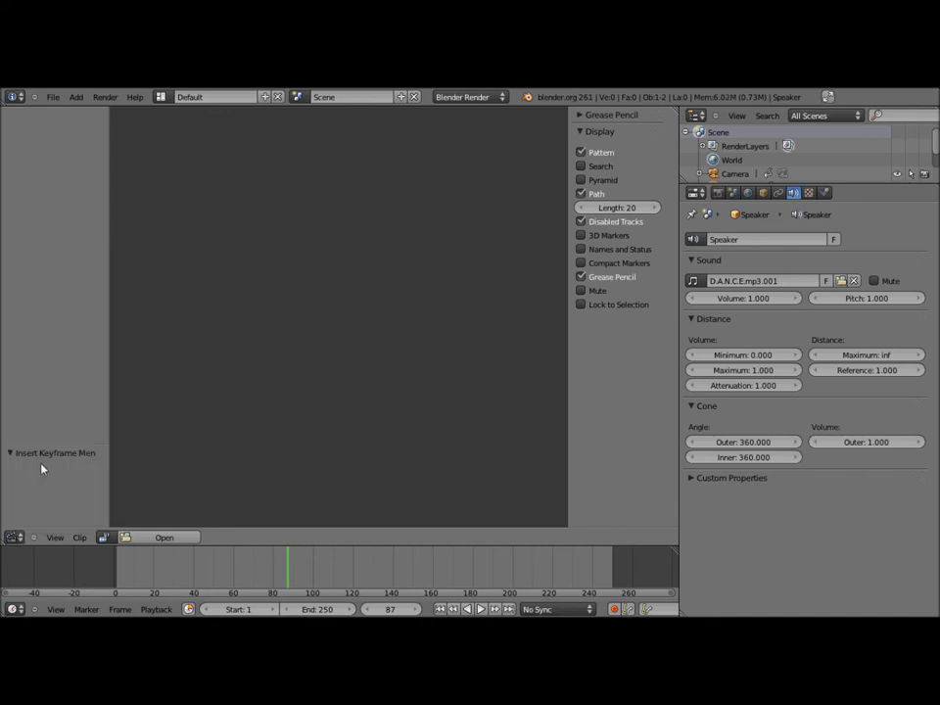
pyautogui.click(13, 537)
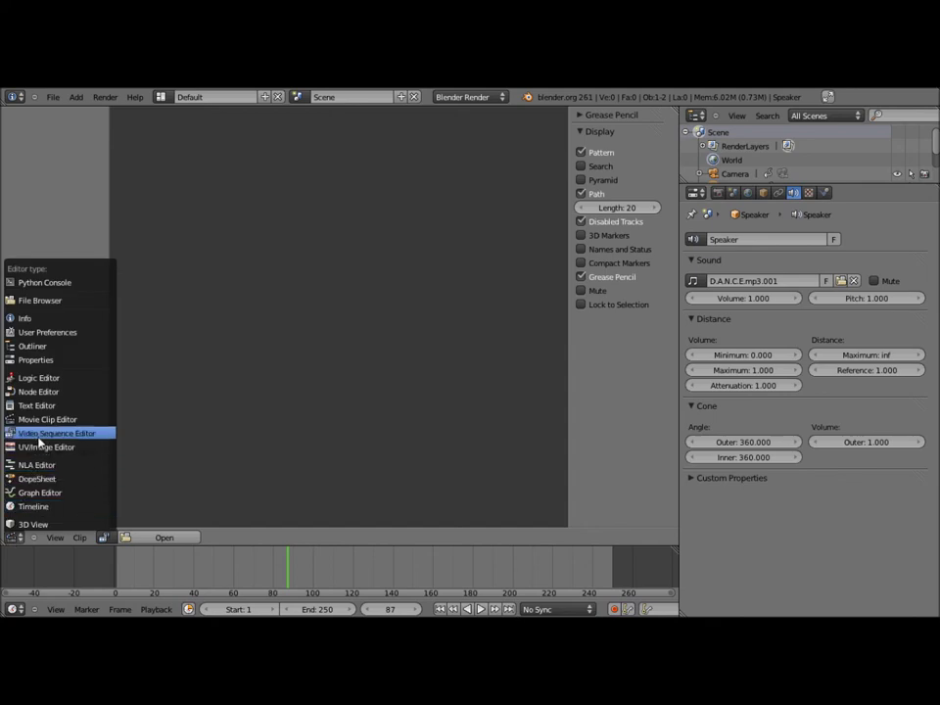
pyautogui.click(35, 436)
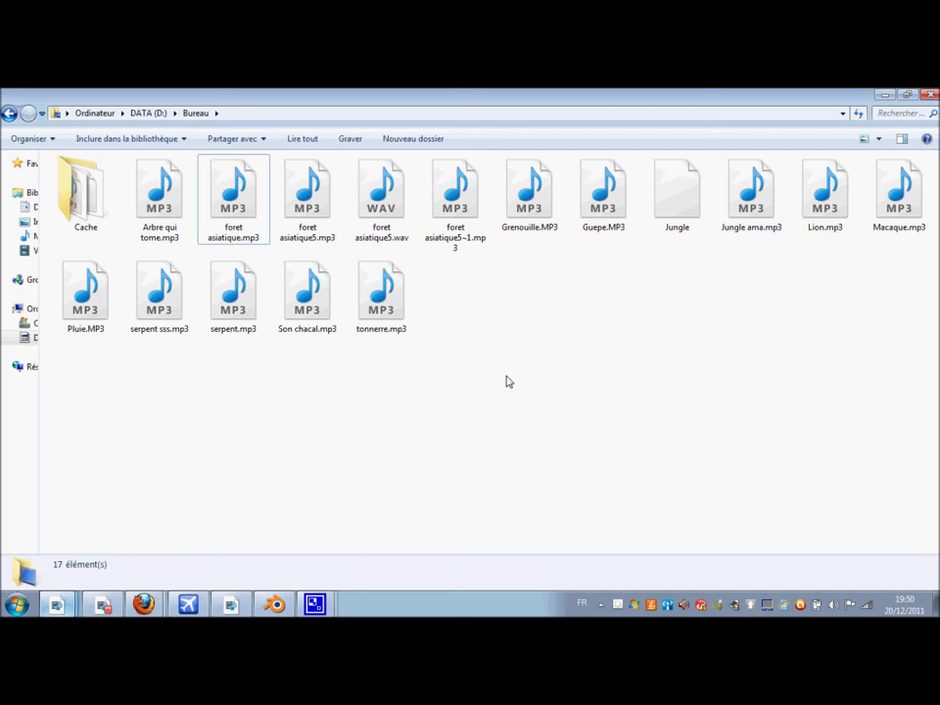
pyautogui.click(682, 222)
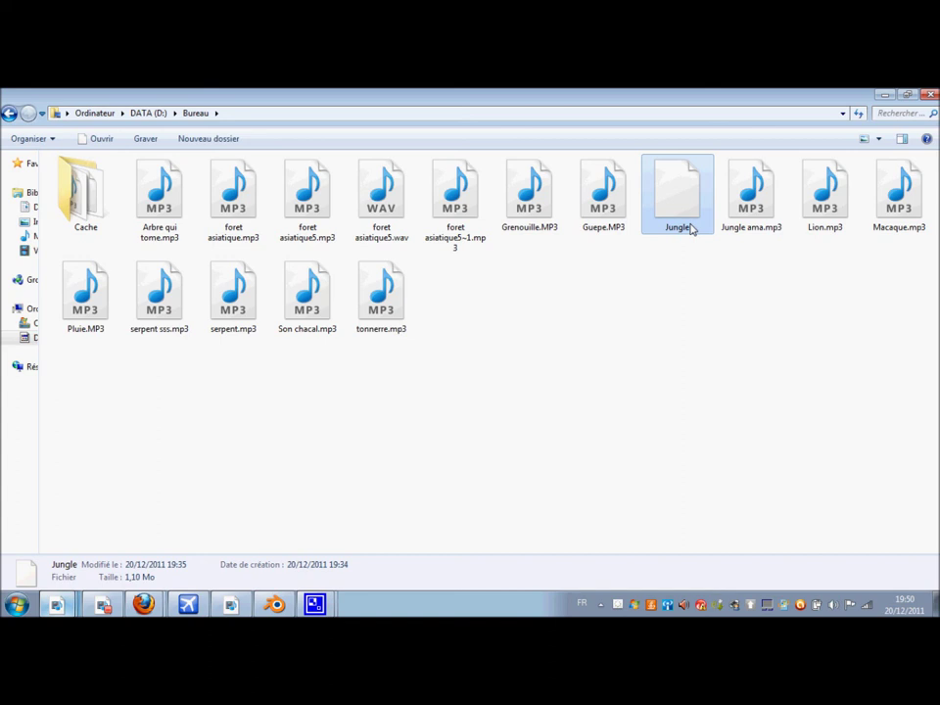
pyautogui.doubleClick(690, 228)
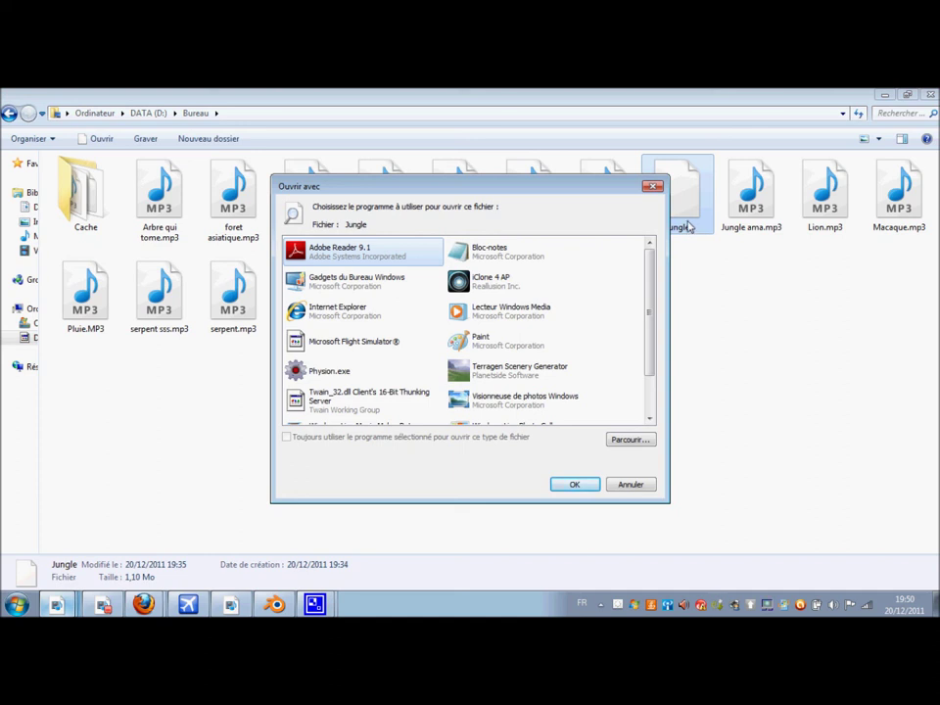
pyautogui.click(654, 186)
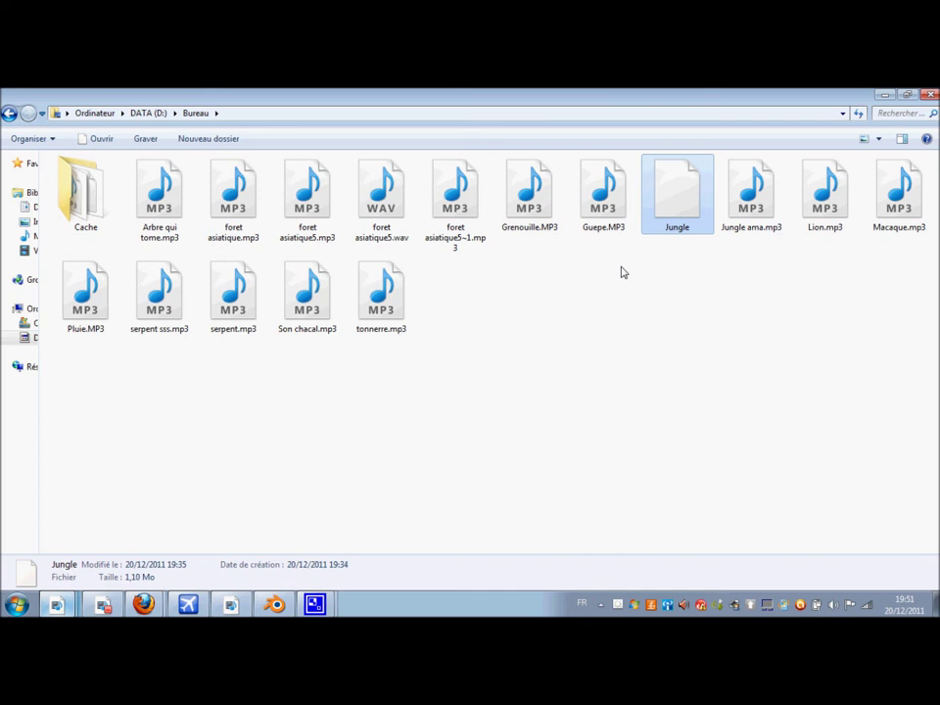
# - Send Jungle to Format Factory, add a Tout type vers WAV job, and start it
pyautogui.rightClick(670, 227)
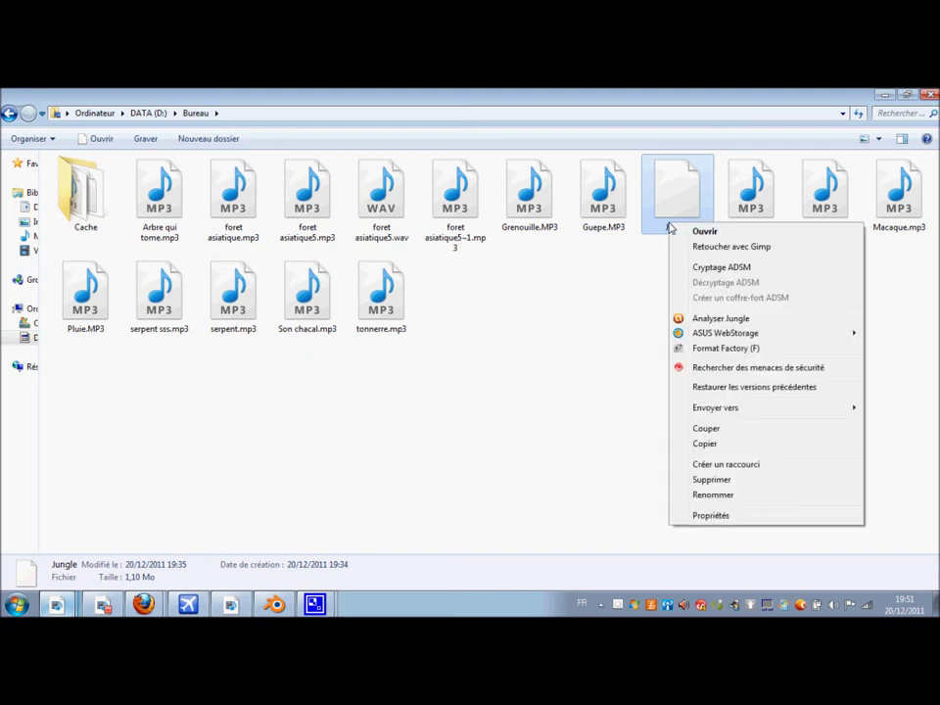
pyautogui.click(698, 348)
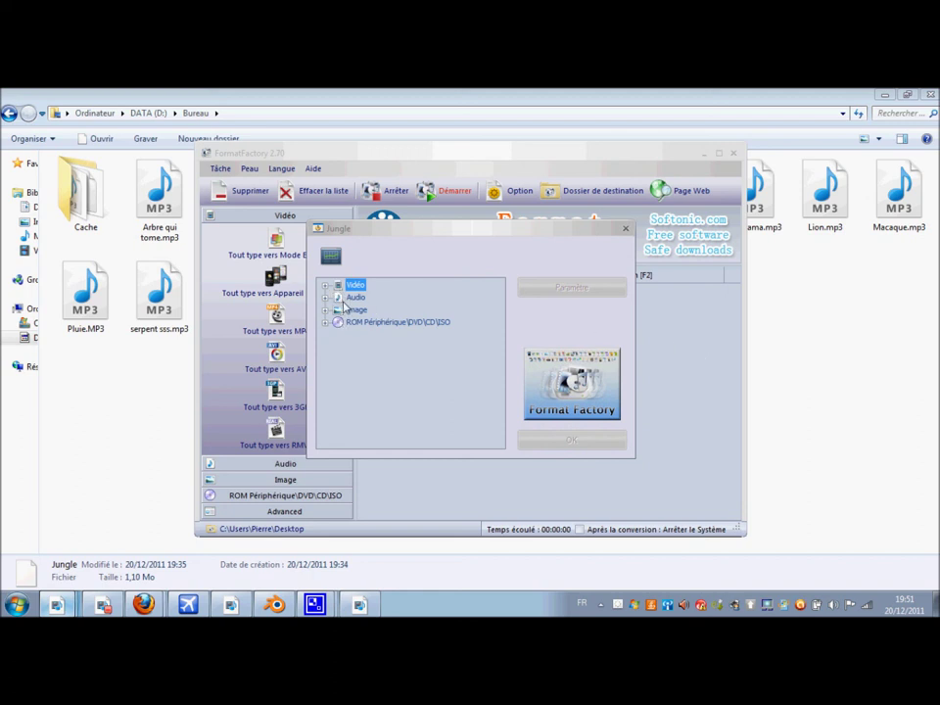
pyautogui.click(340, 298)
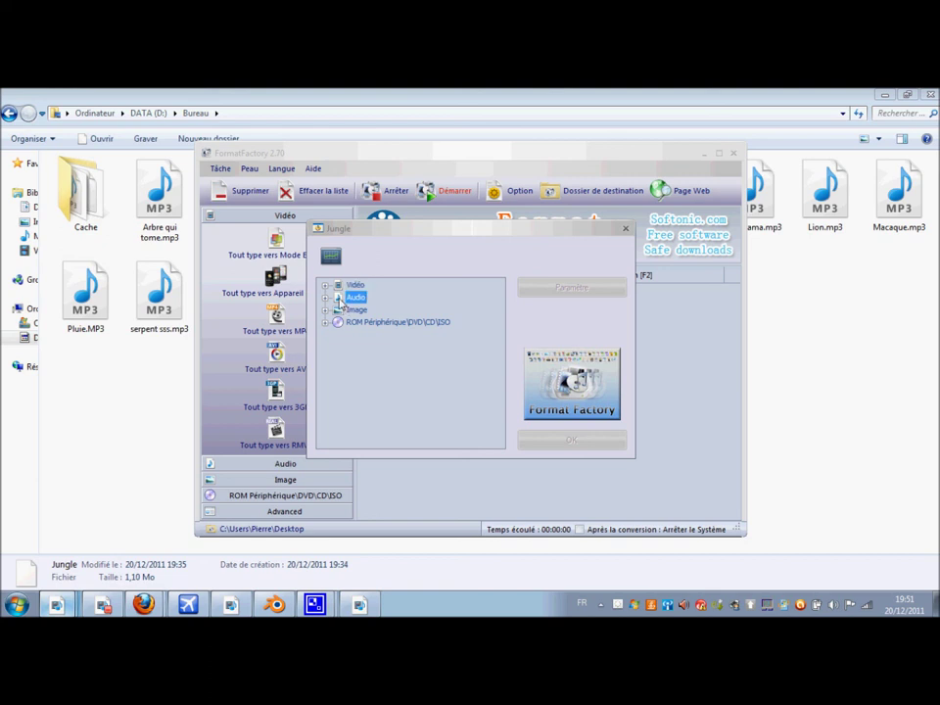
pyautogui.click(325, 299)
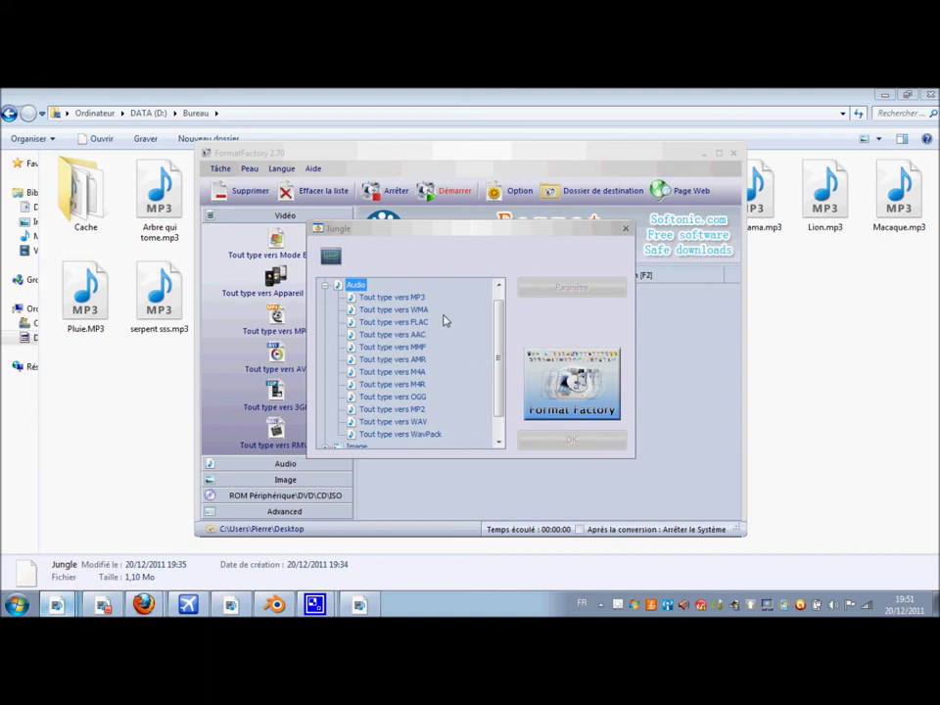
pyautogui.click(397, 423)
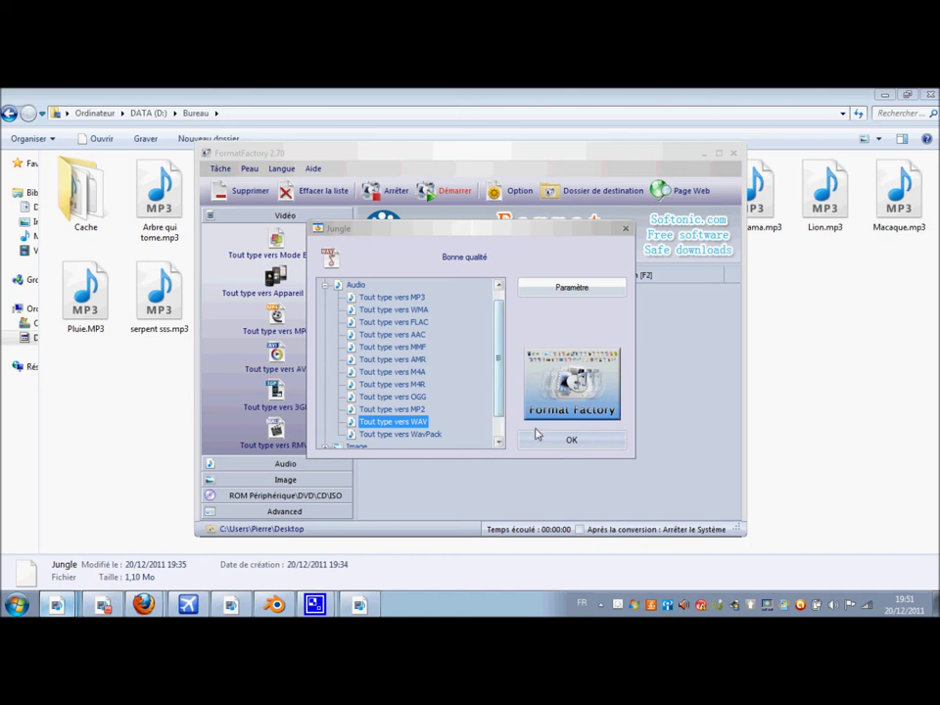
pyautogui.click(567, 443)
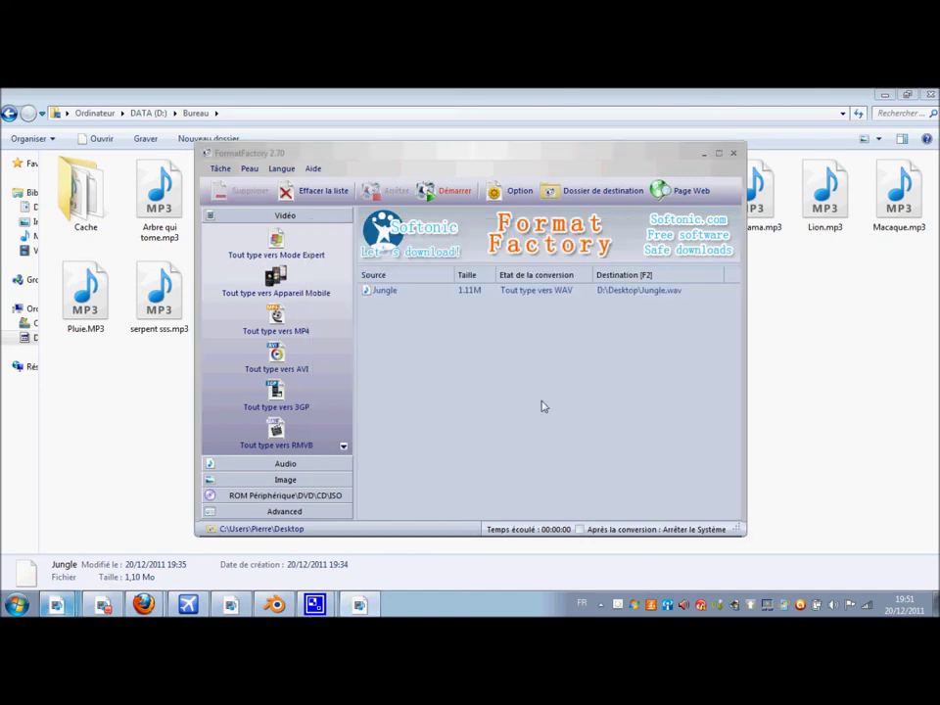
pyautogui.click(443, 192)
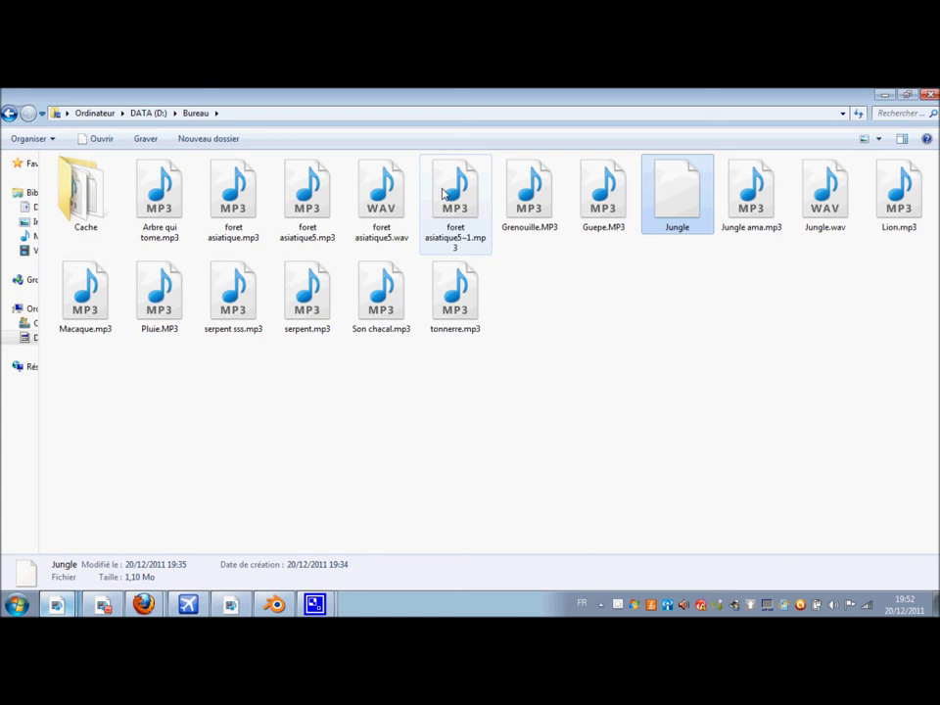
pyautogui.click(818, 219)
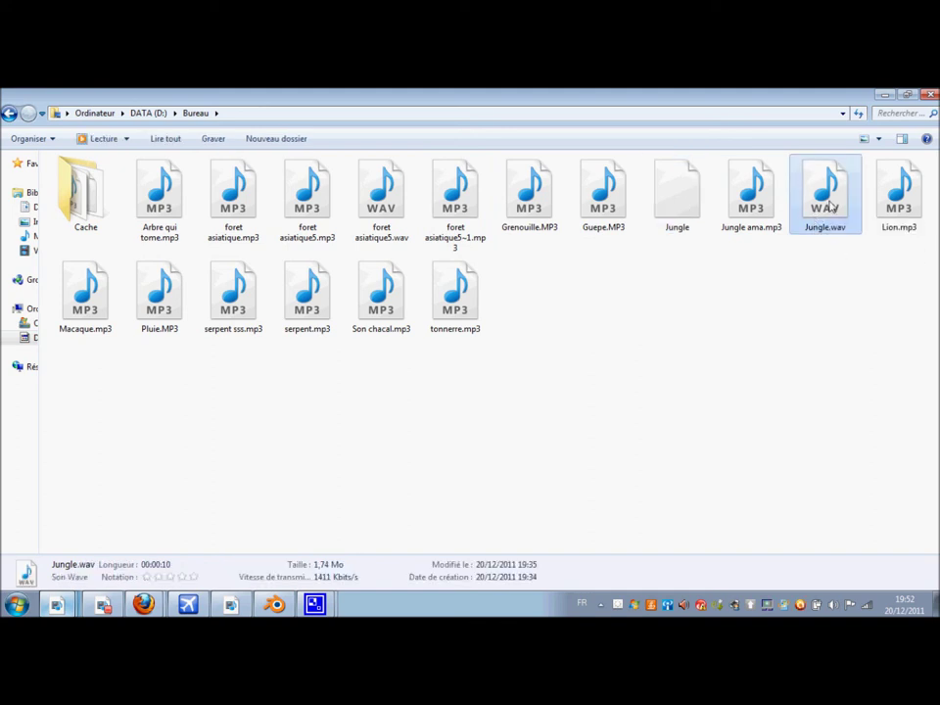
pyautogui.doubleClick(830, 206)
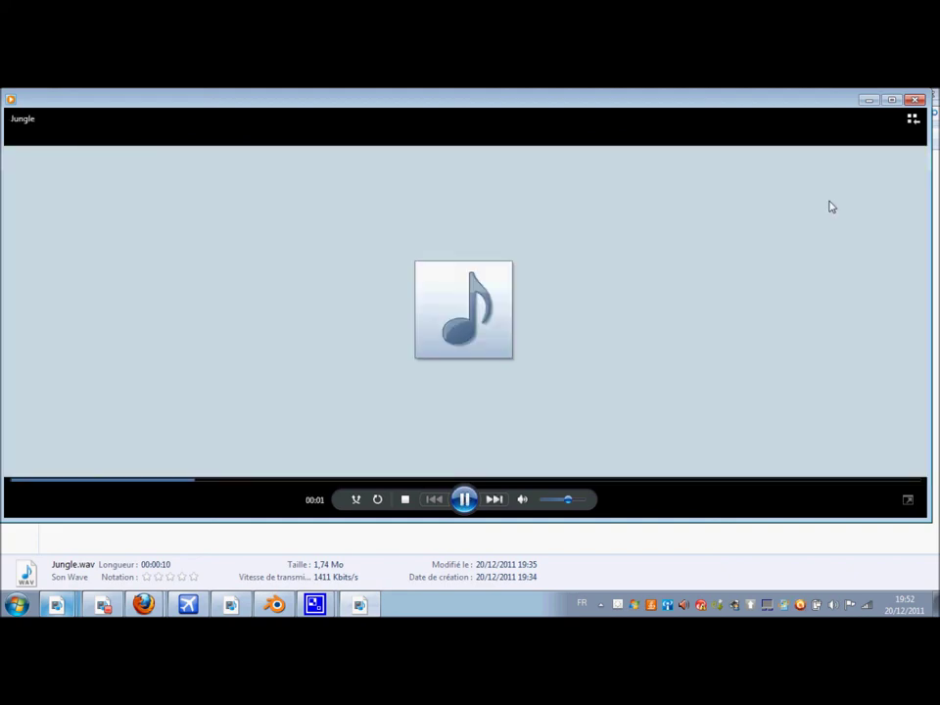
pyautogui.click(915, 101)
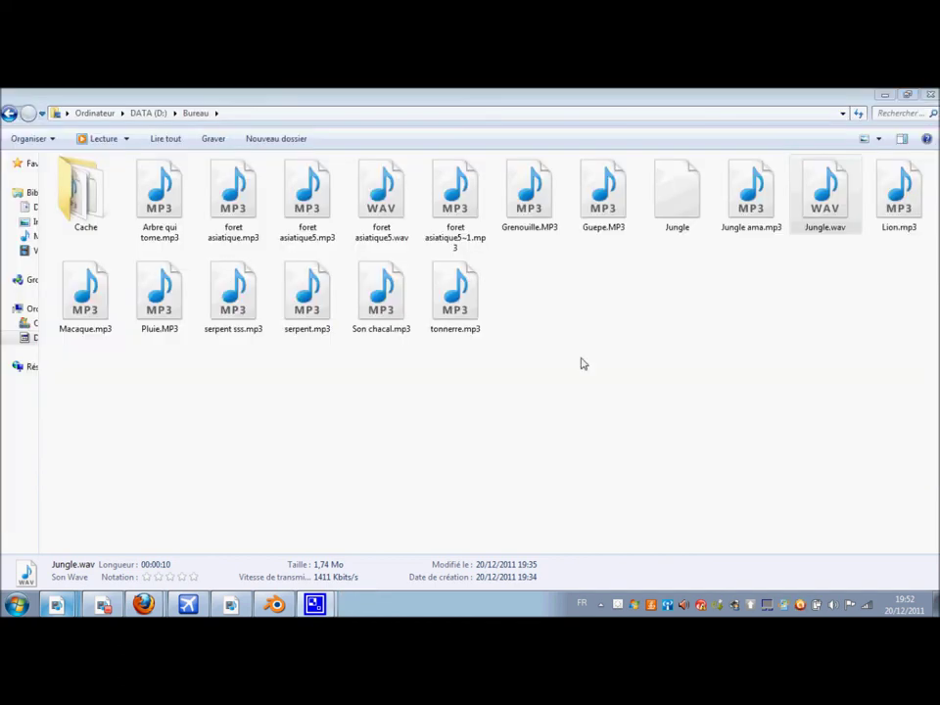